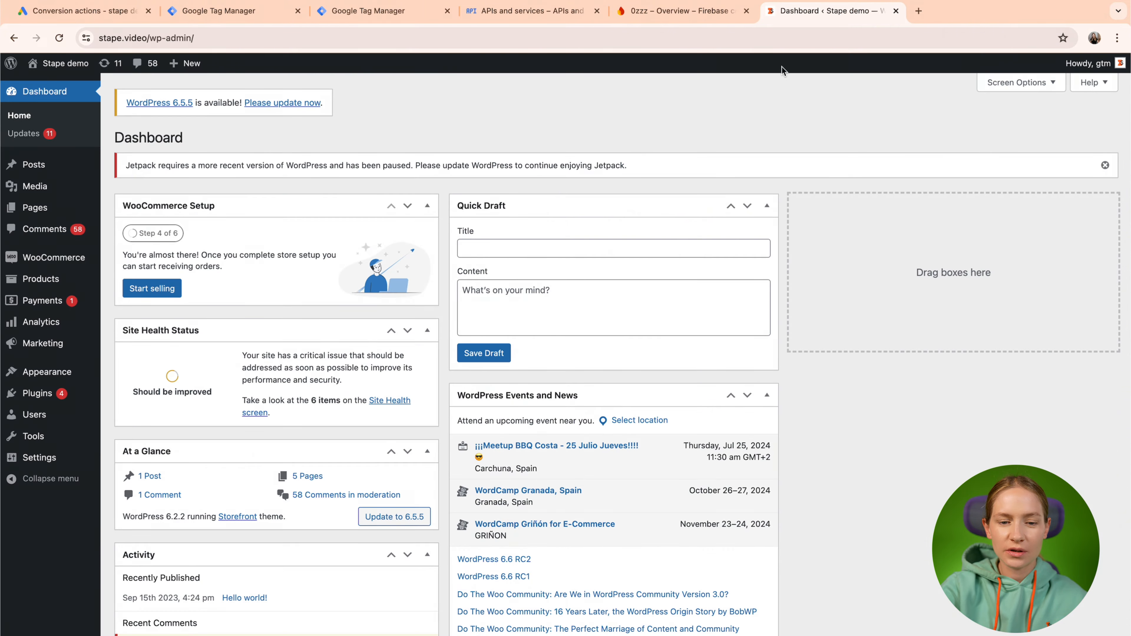
# Open WordPress's Installed Plugins page, where the GTM Server Side plugin is listed as active.
pyautogui.moveTo(36, 285)
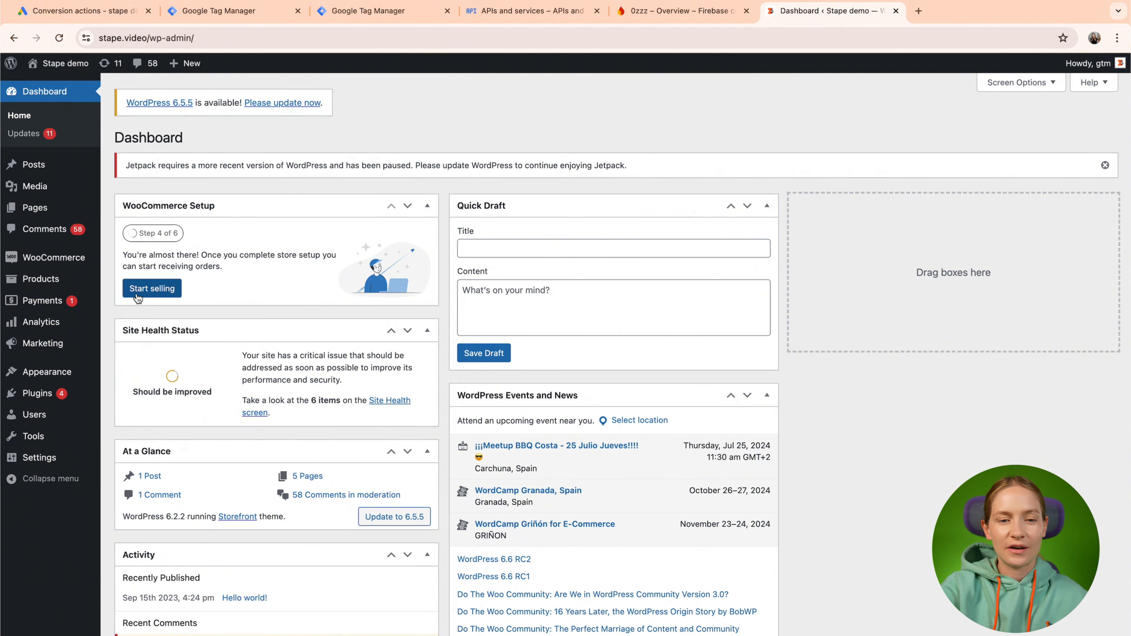
pyautogui.moveTo(81, 329)
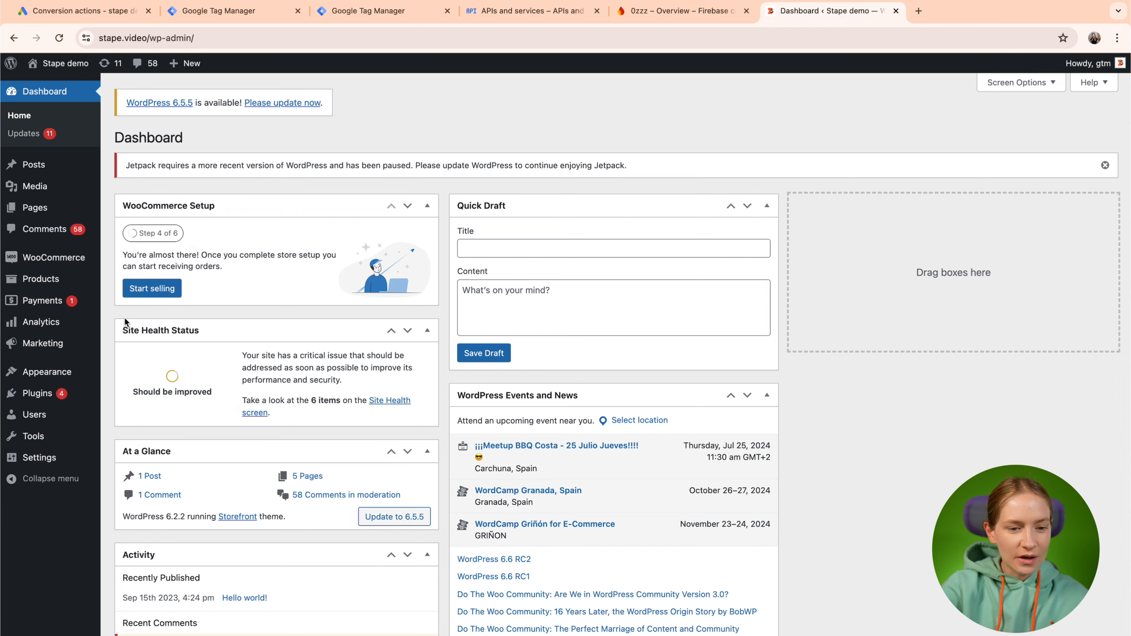
pyautogui.click(39, 394)
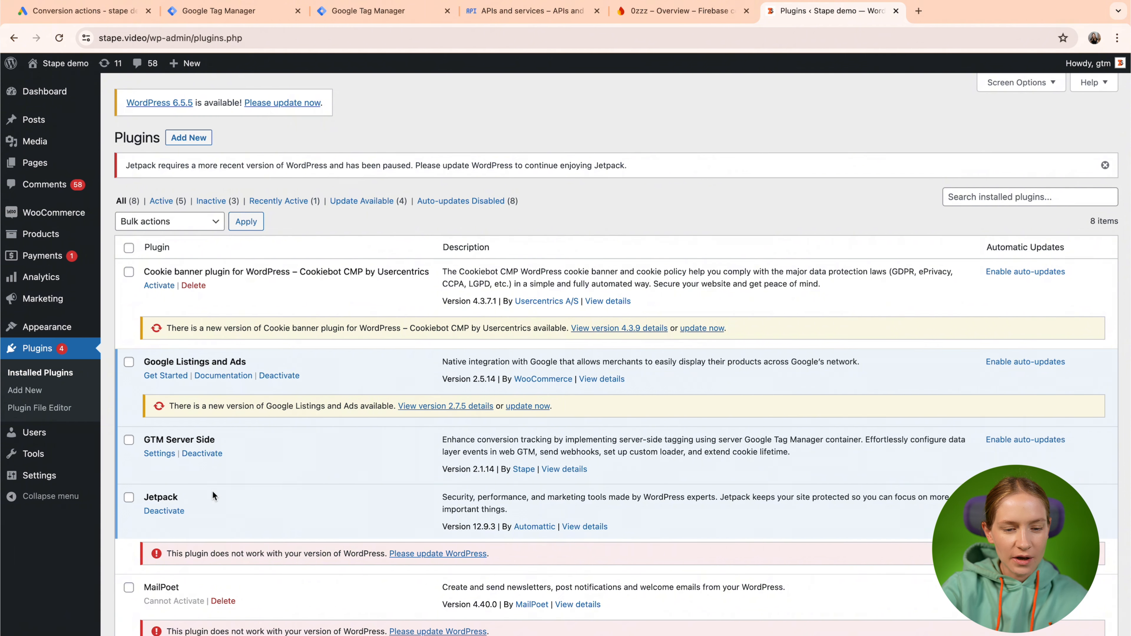
# In the GTM Server Side webhook settings, add /webhook to the Server GTM container URL.
pyautogui.click(153, 455)
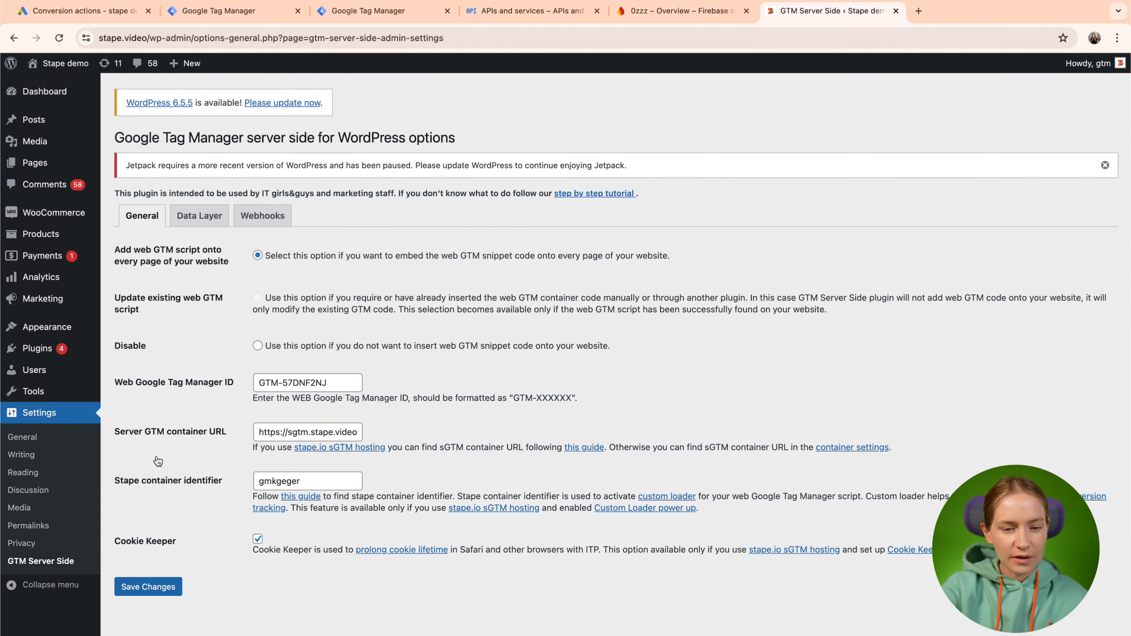
pyautogui.click(265, 223)
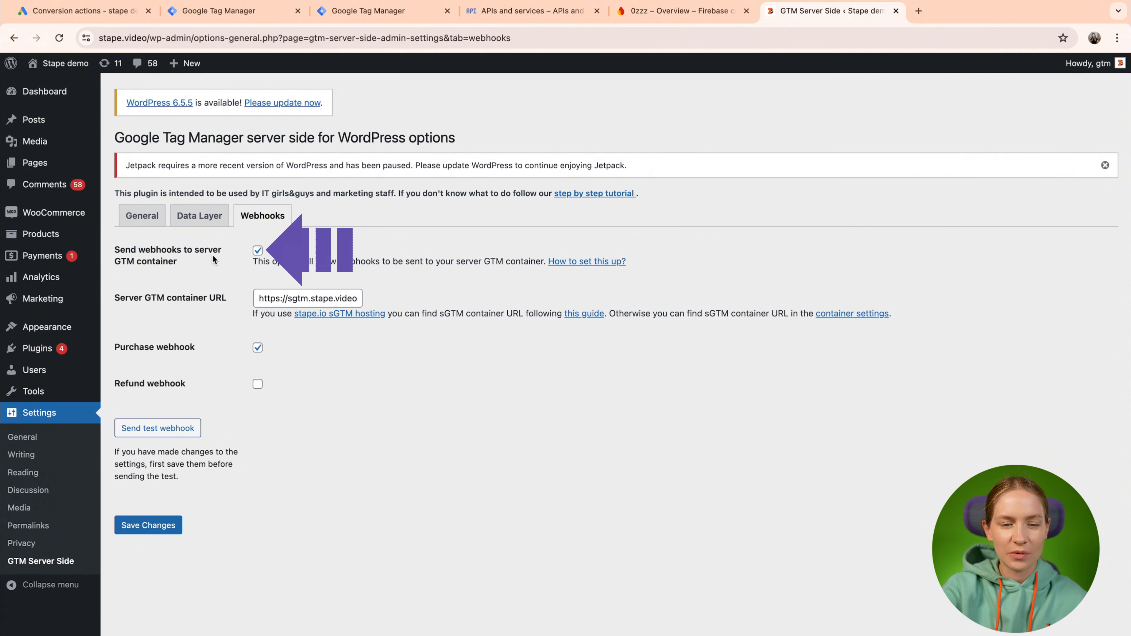
pyautogui.click(263, 298)
pyautogui.write('/webhook')
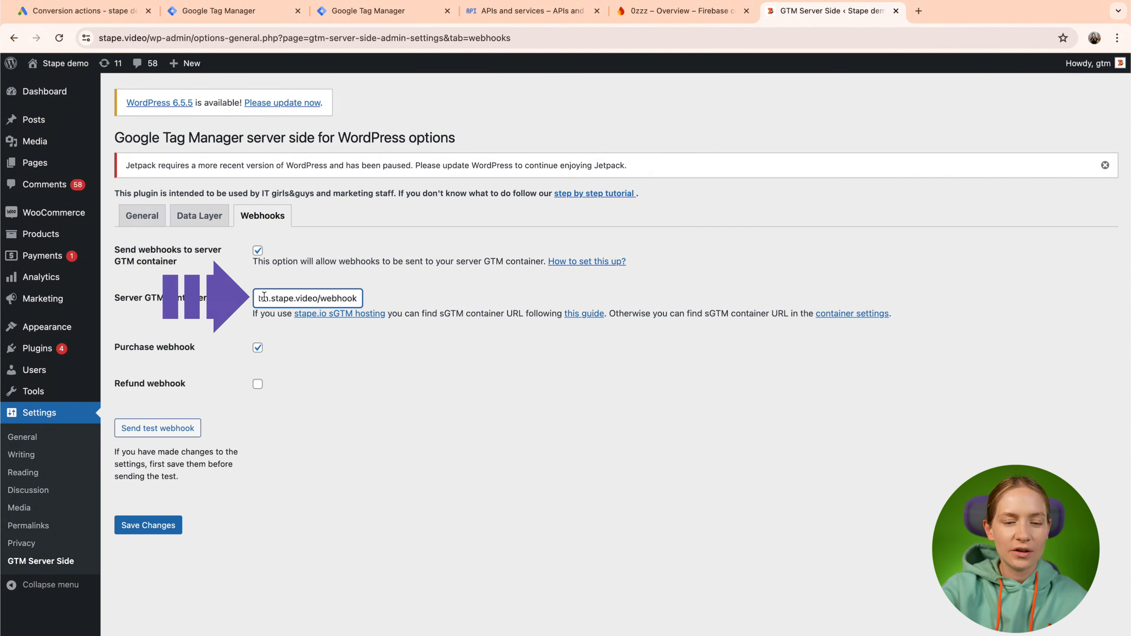
pyautogui.press('Up')
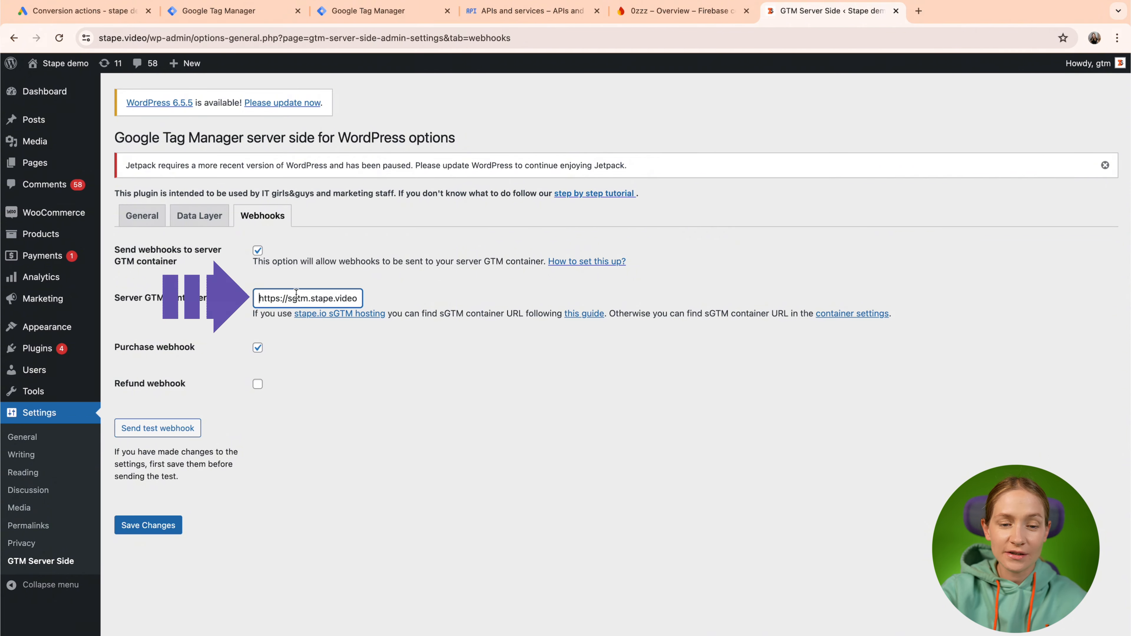
pyautogui.hotkey('ctrl', 'Left')
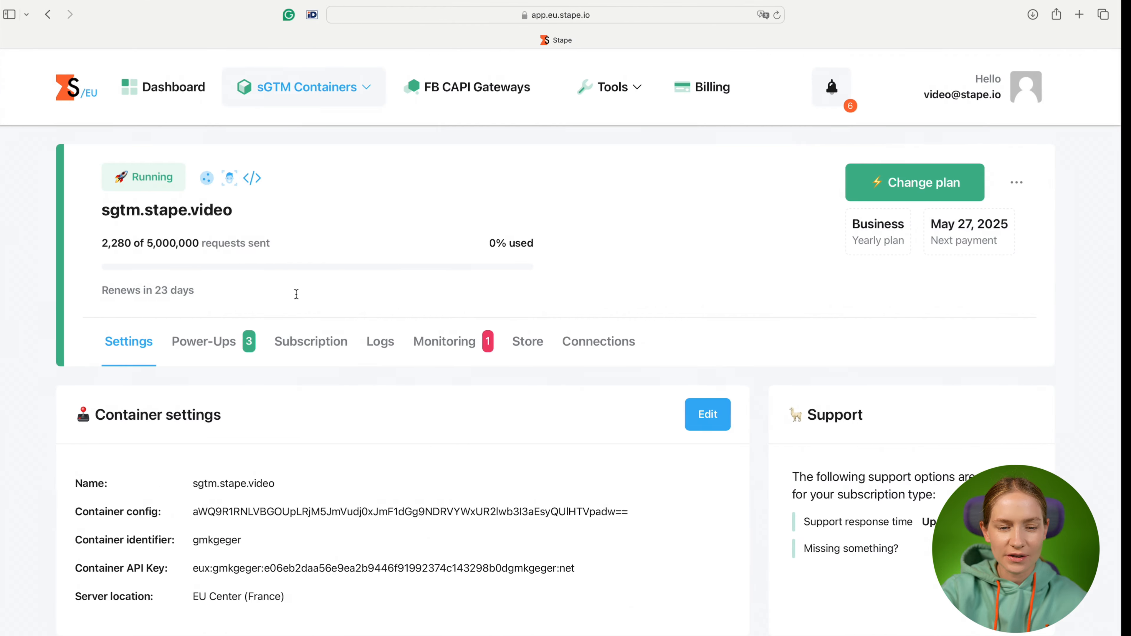
pyautogui.scroll(-3, 177, 368)
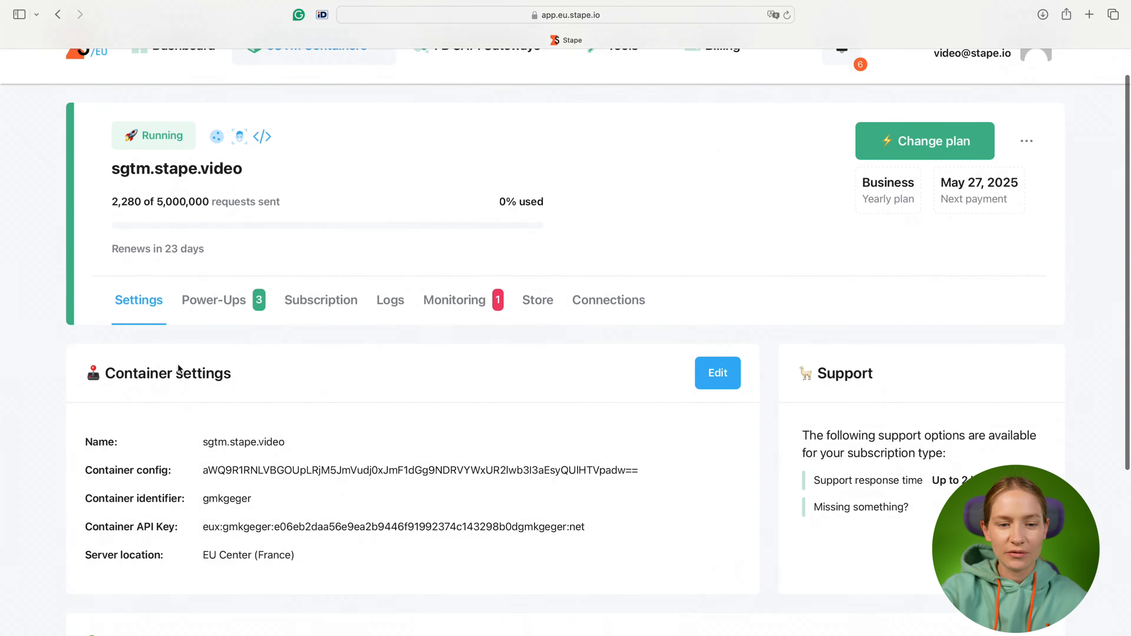
pyautogui.scroll(-10, 178, 363)
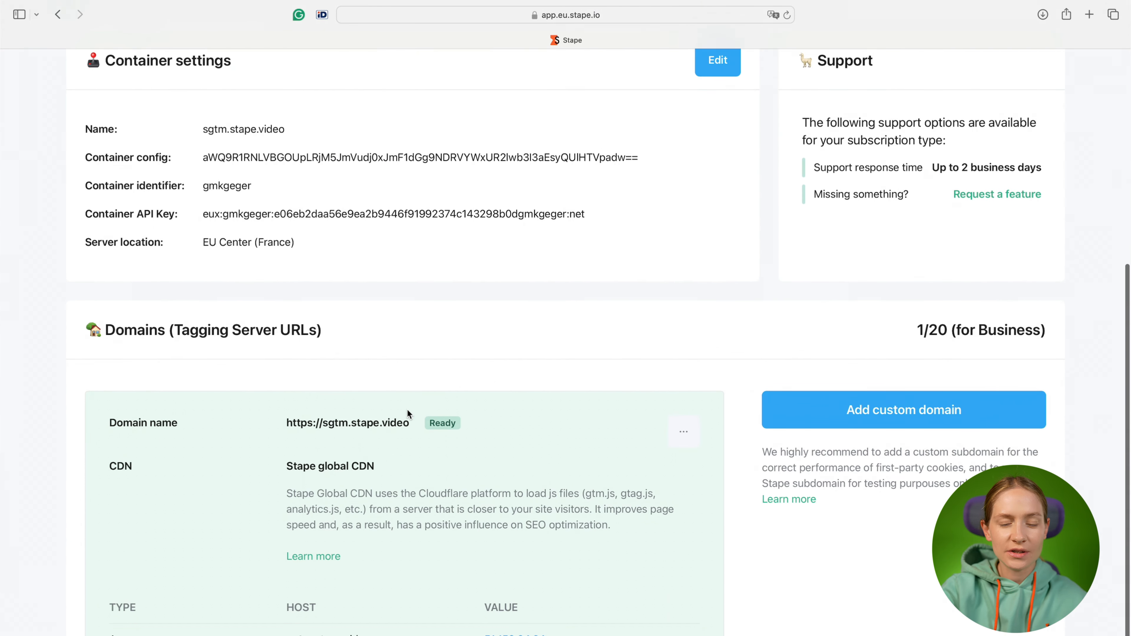
pyautogui.click(419, 424)
pyautogui.hotkey('ctrl', 'Right')
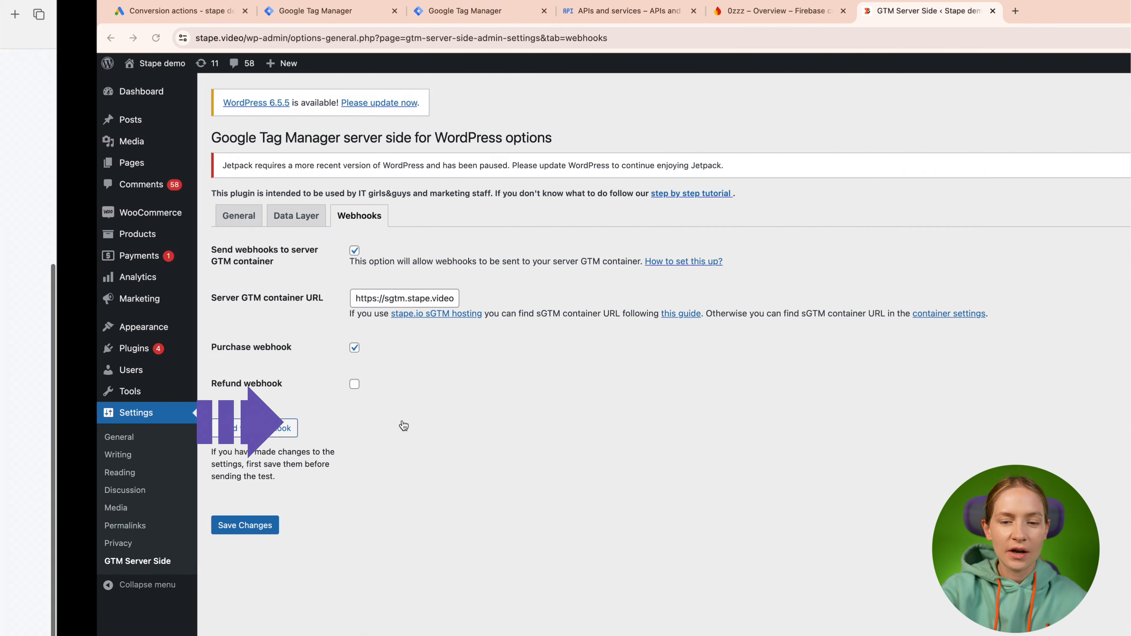
pyautogui.click(355, 303)
pyautogui.hotkey('ctrl', 'v')
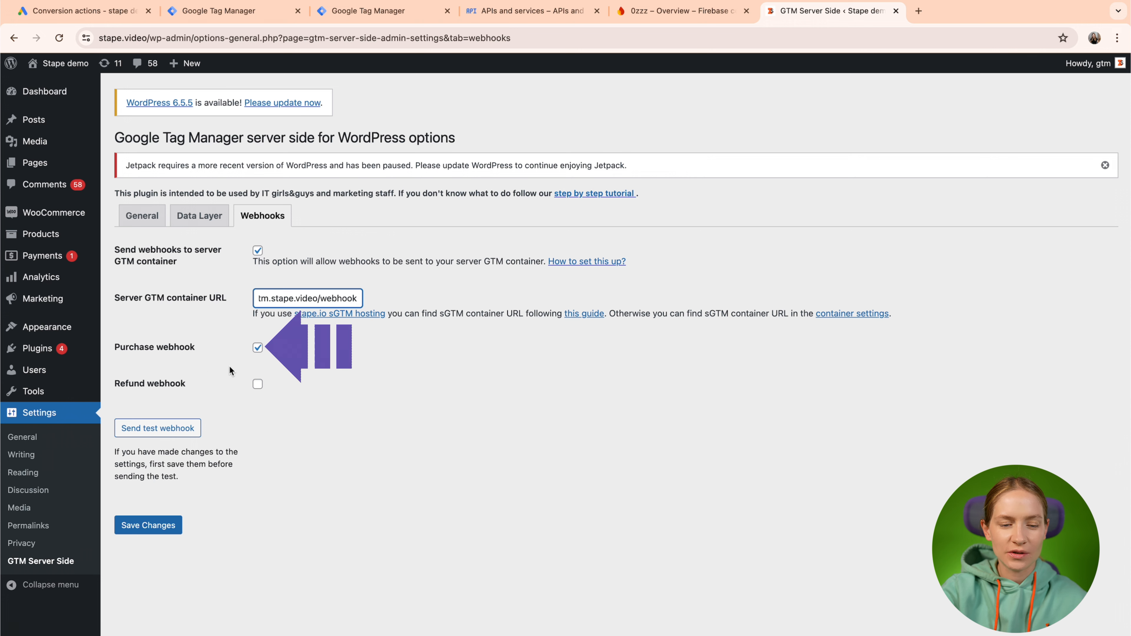
pyautogui.click(337, 12)
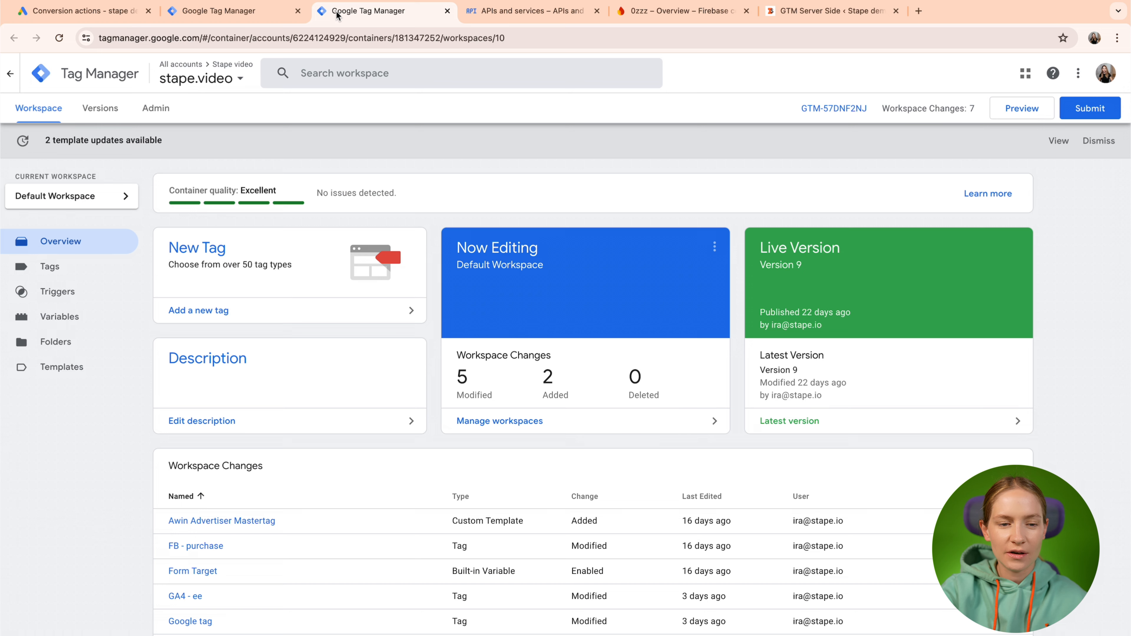
# Verify the sgtm.stape.video server container's DC client lists /webhook as an accepted path.
pyautogui.click(250, 12)
pyautogui.click(78, 263)
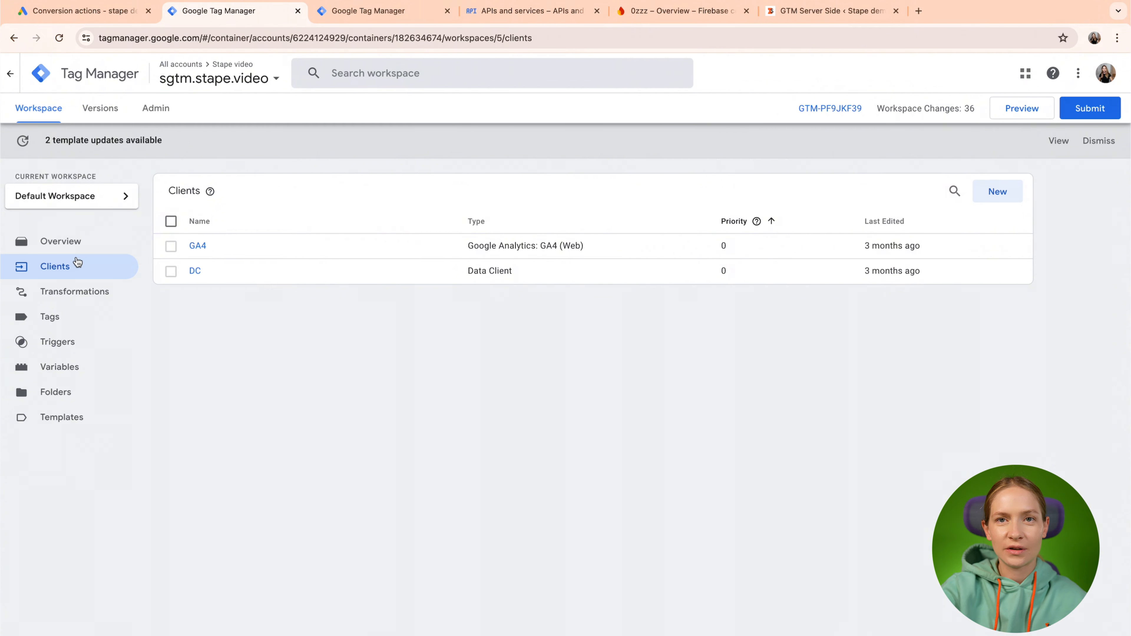
pyautogui.click(194, 271)
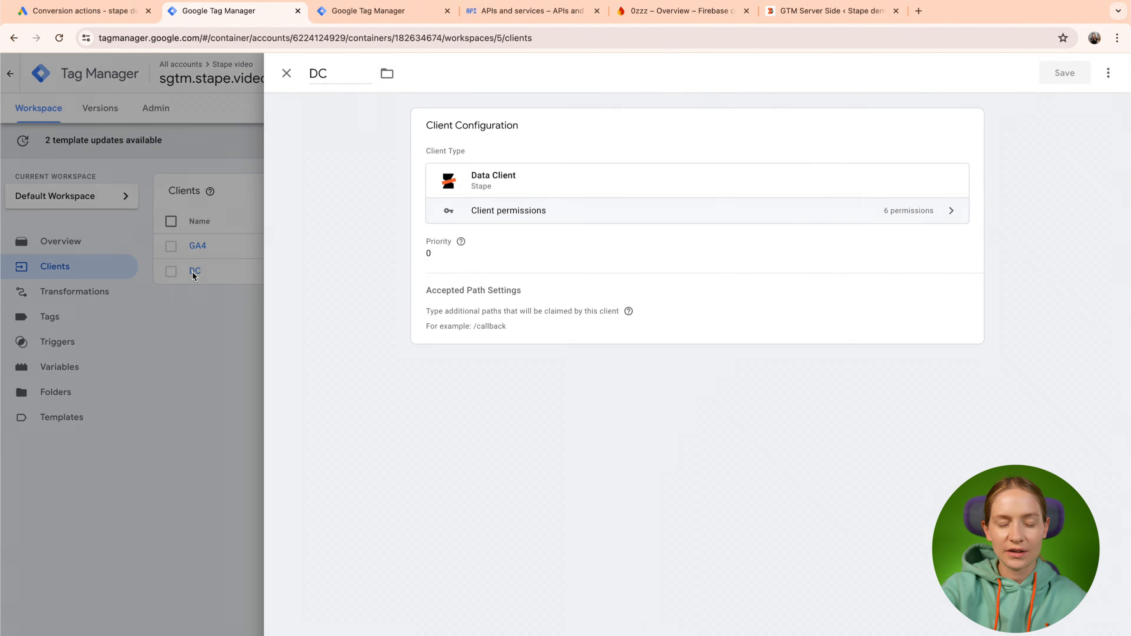
pyautogui.click(567, 350)
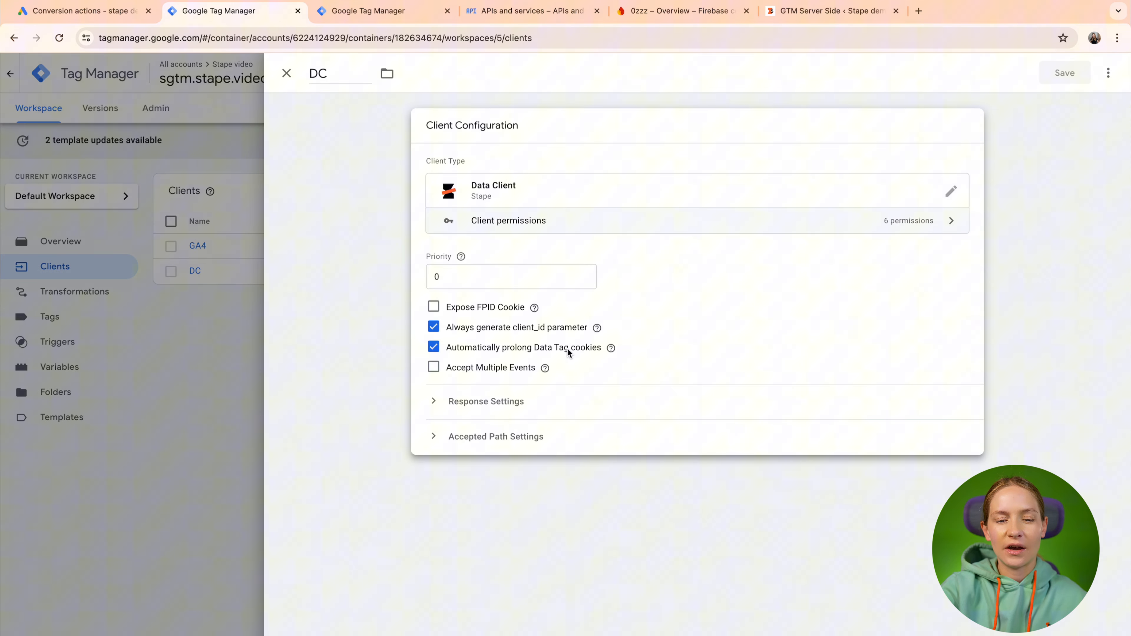
pyautogui.click(479, 431)
pyautogui.tripleClick(518, 495)
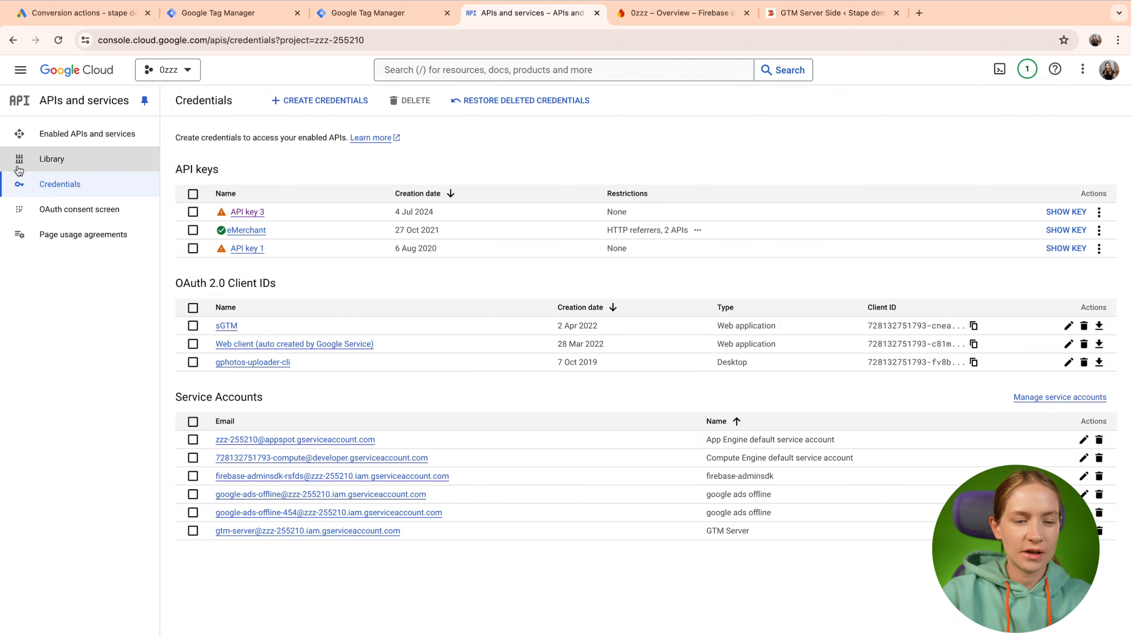
# Start a new service account named 'Google ads offline video' from Create Credentials.
pyautogui.click(20, 74)
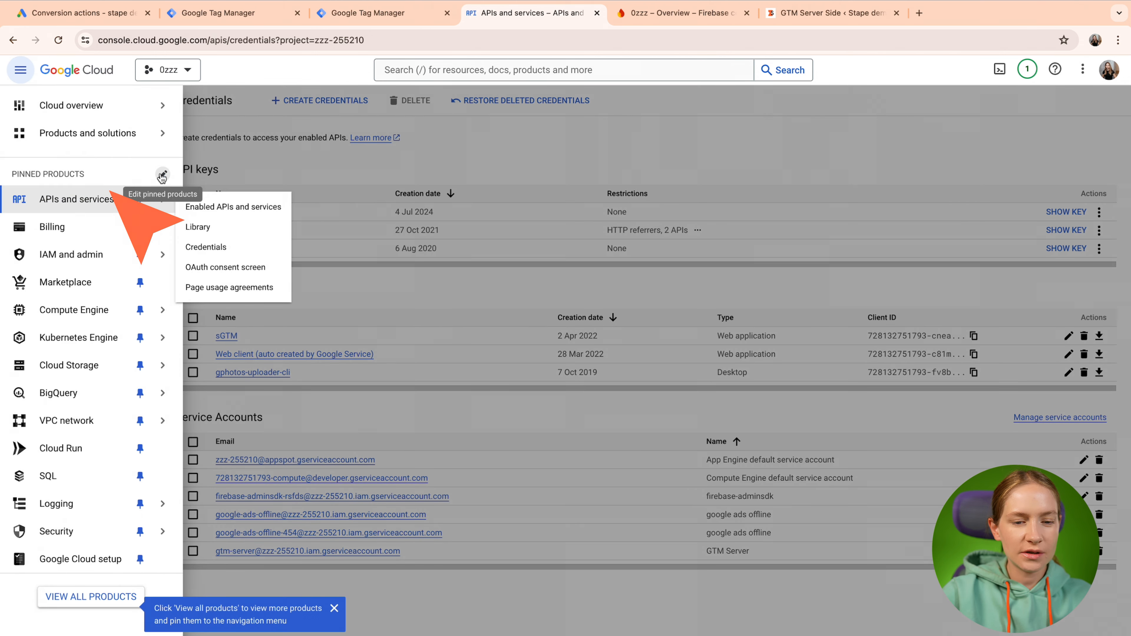
pyautogui.click(390, 183)
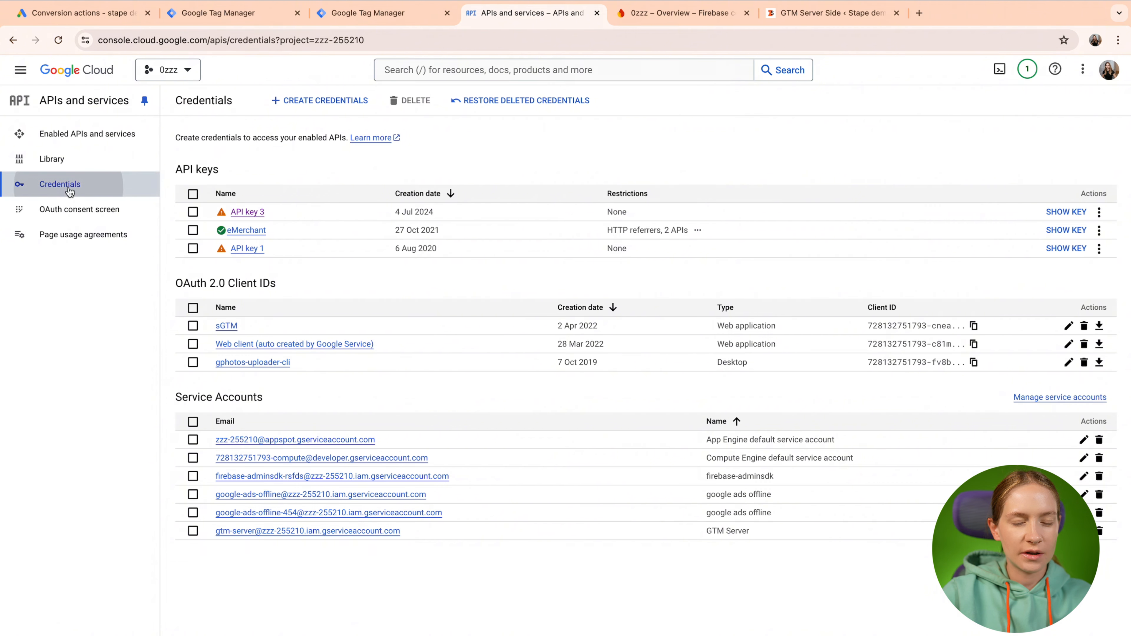
pyautogui.click(328, 101)
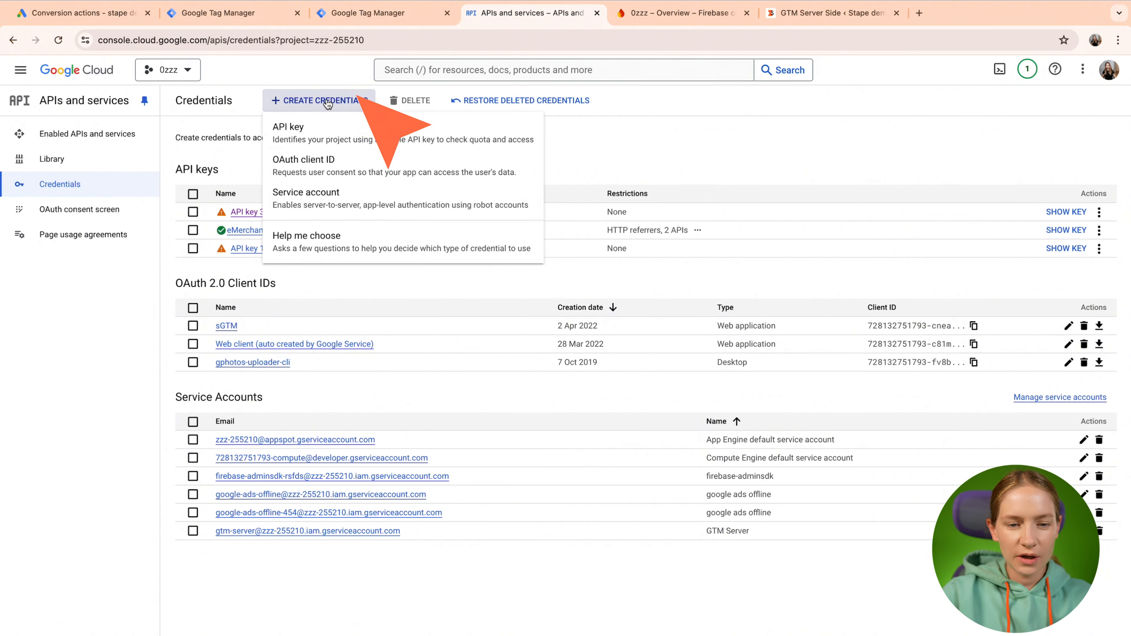
pyautogui.click(329, 202)
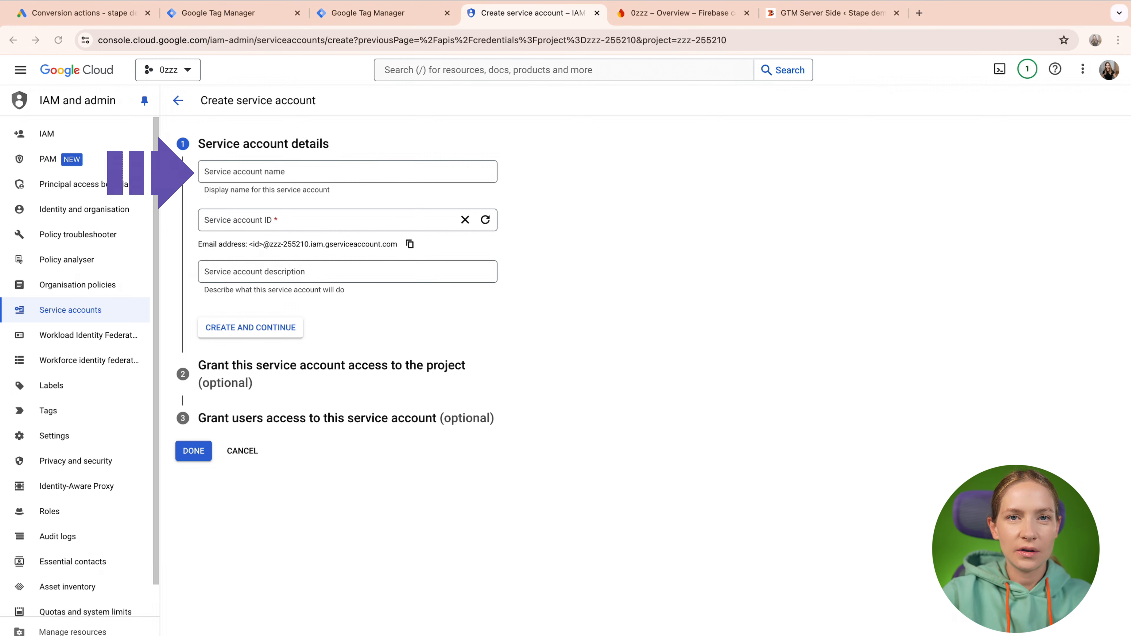
pyautogui.click(250, 177)
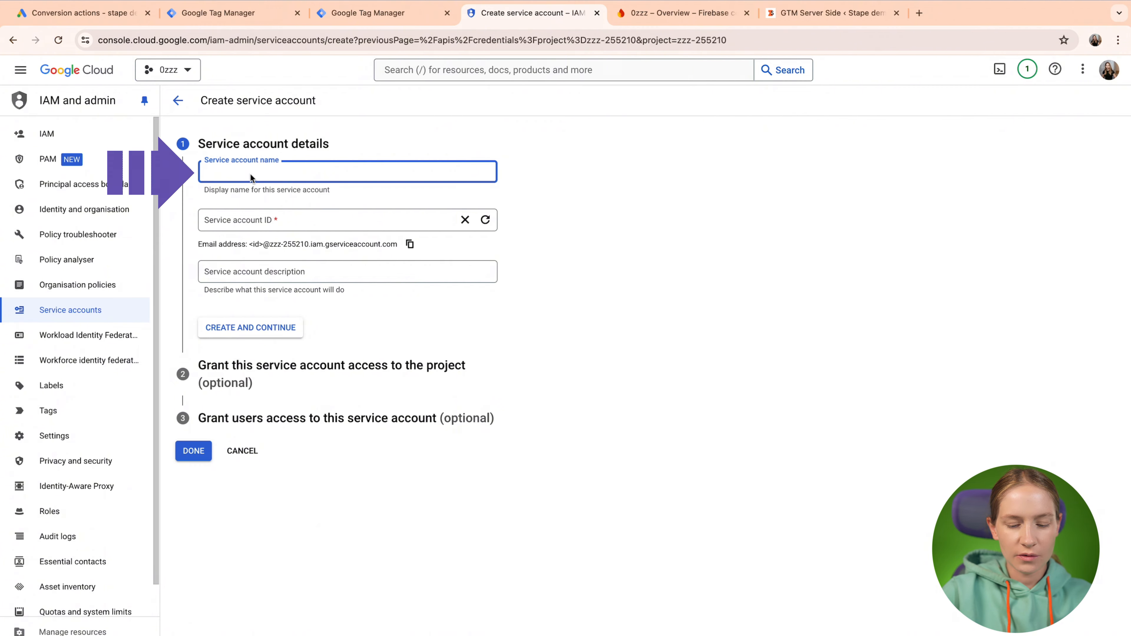
pyautogui.write('Goog')
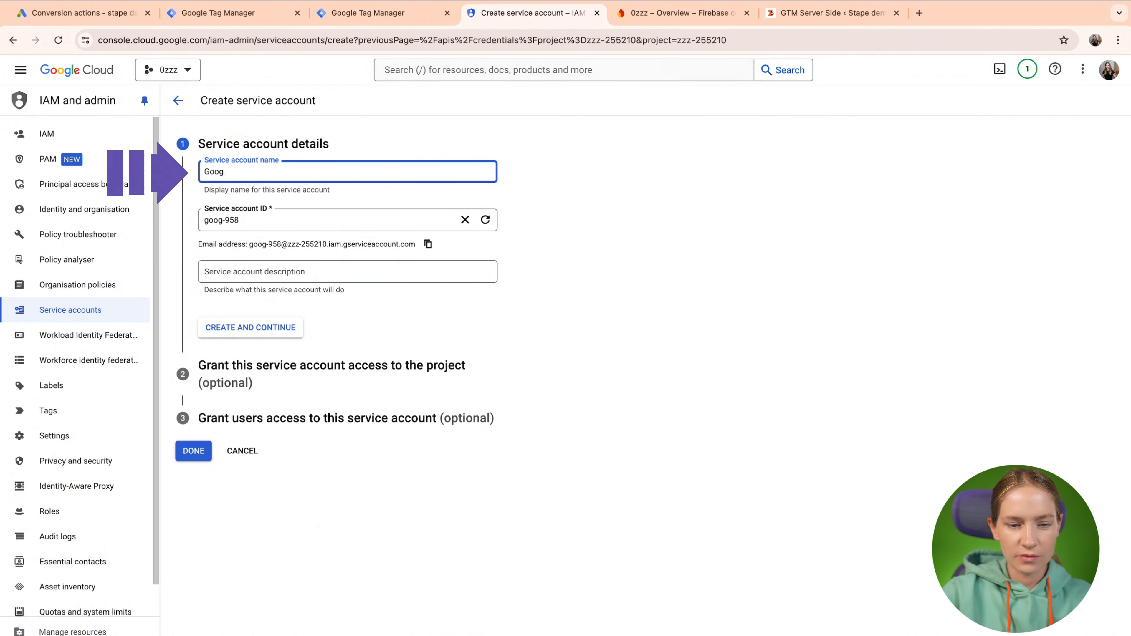
pyautogui.write('le ads offl')
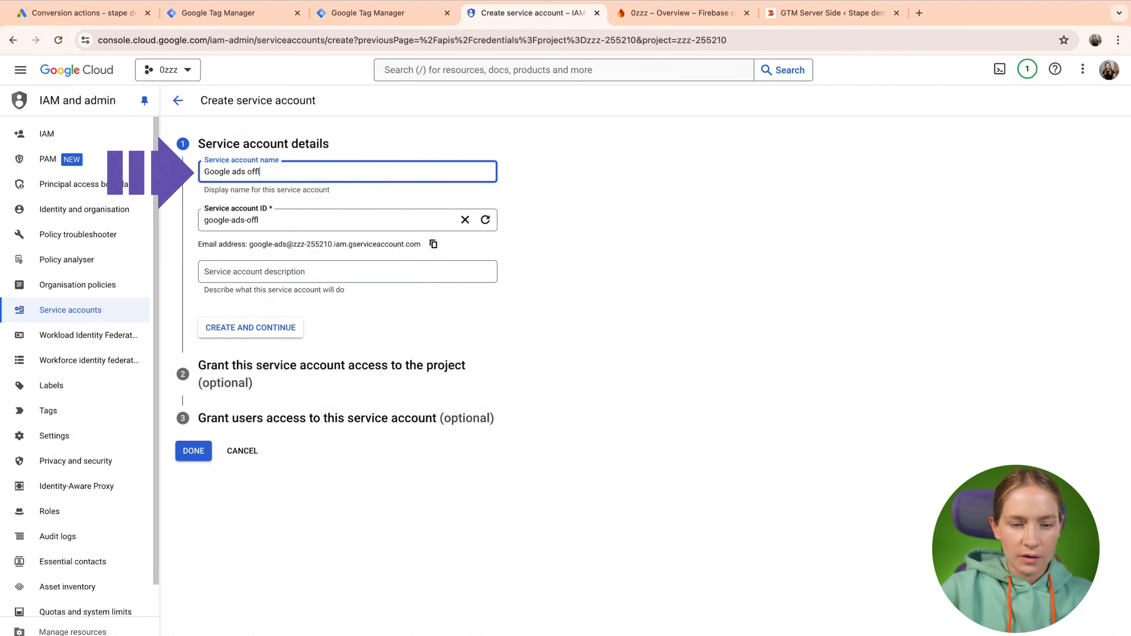
pyautogui.write('ine video')
pyautogui.press('super+a')
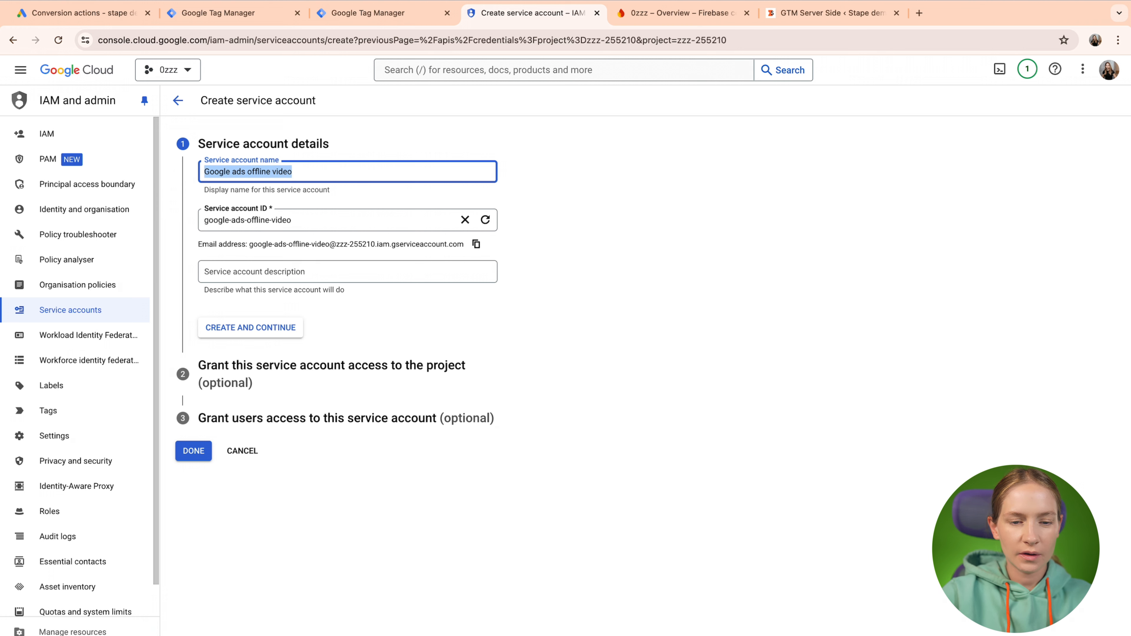
pyautogui.click(250, 327)
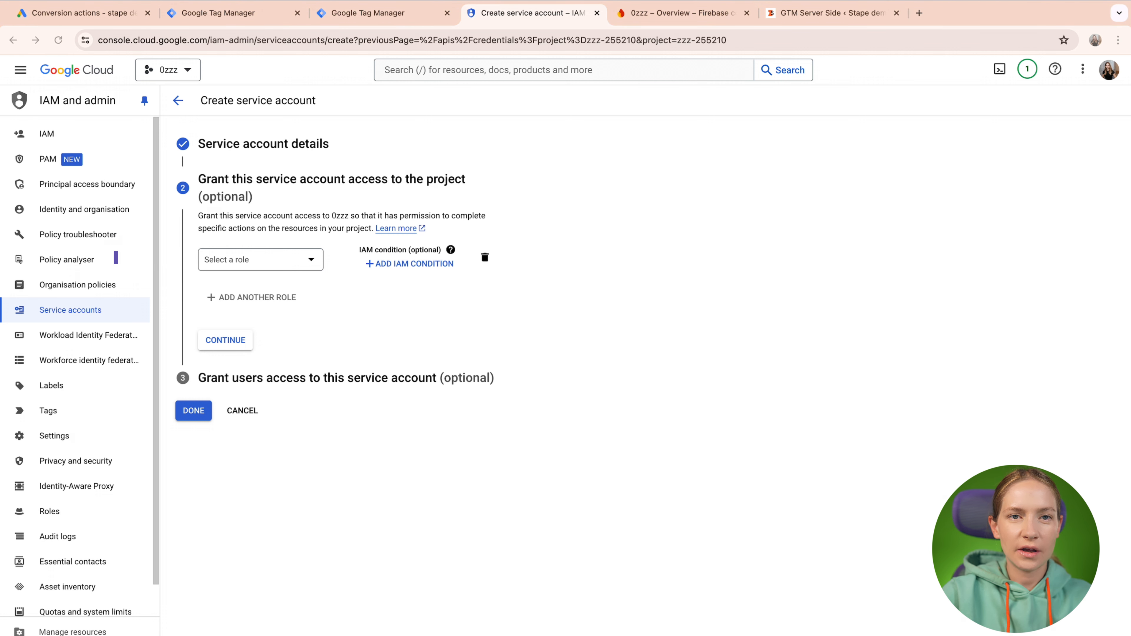
# Grant the service account the Cloud Datastore User role and finish creating it.
pyautogui.click(276, 267)
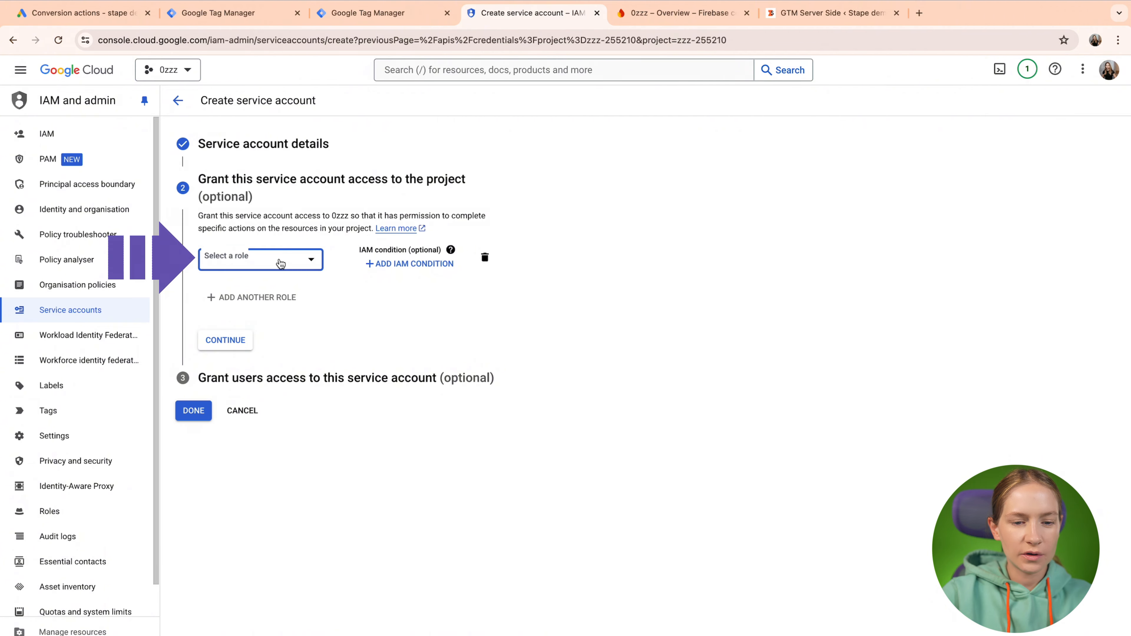
pyautogui.write('Cloud Datastore User')
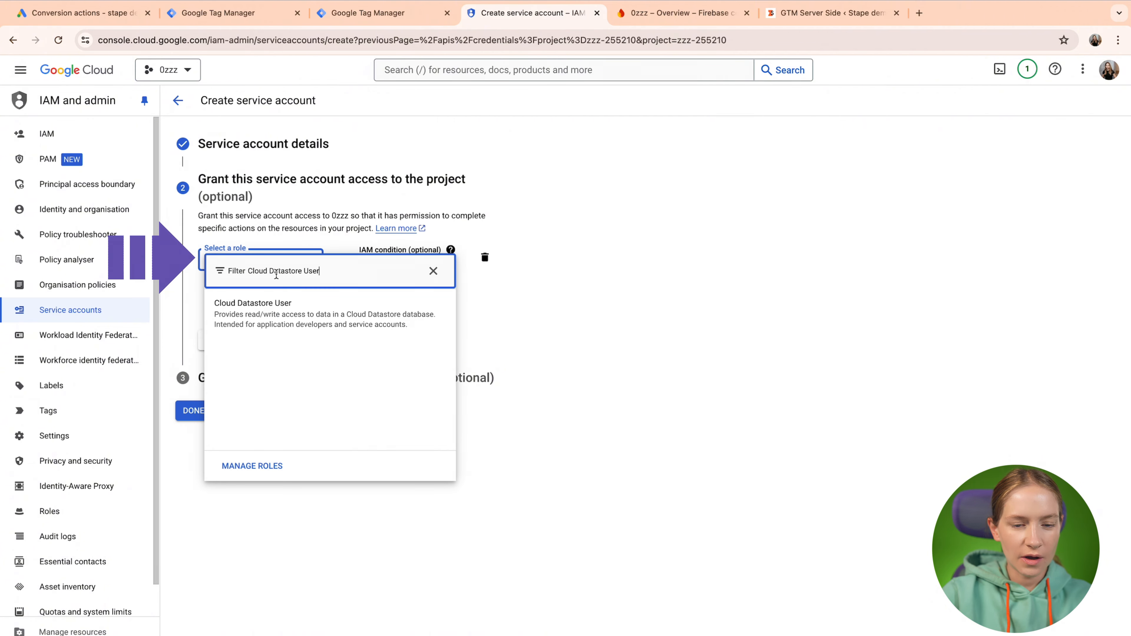
pyautogui.click(280, 309)
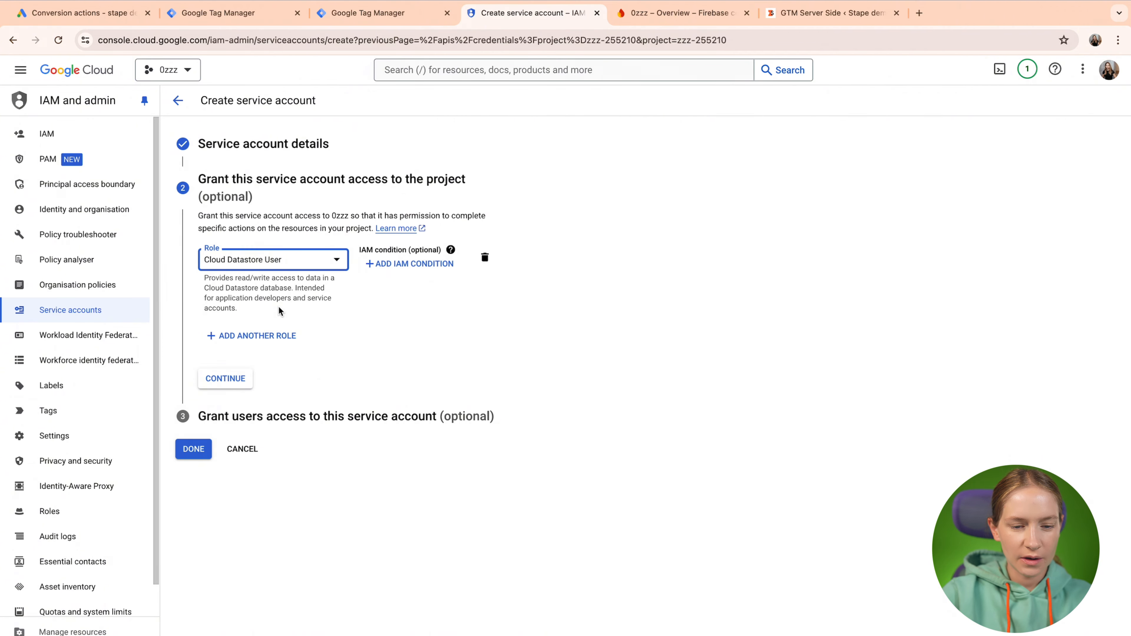
pyautogui.click(239, 381)
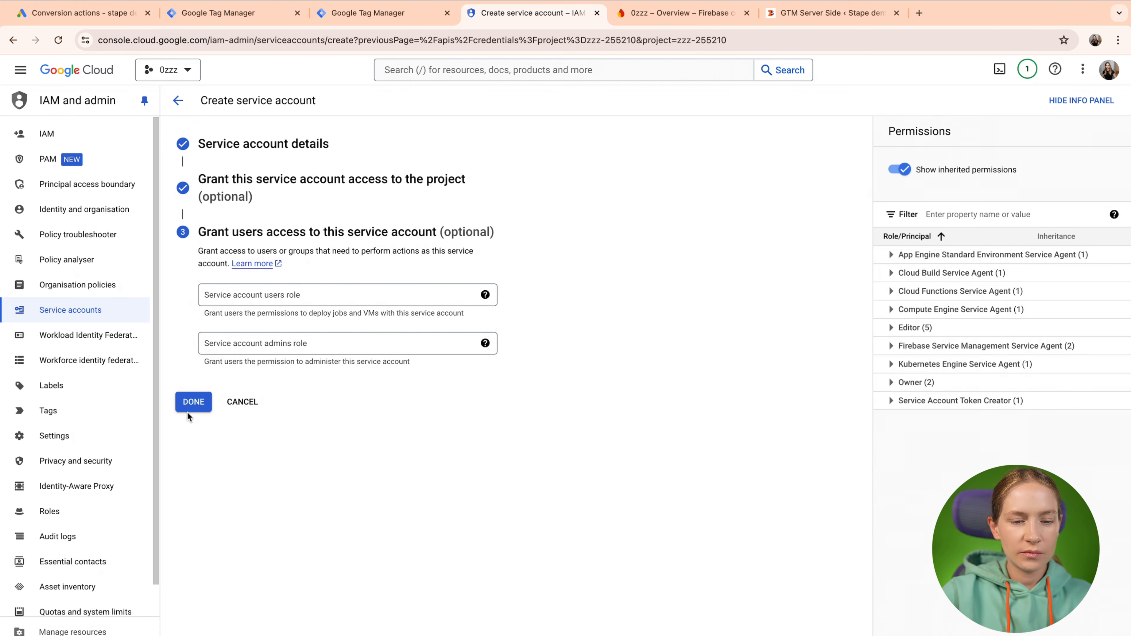
pyautogui.click(193, 402)
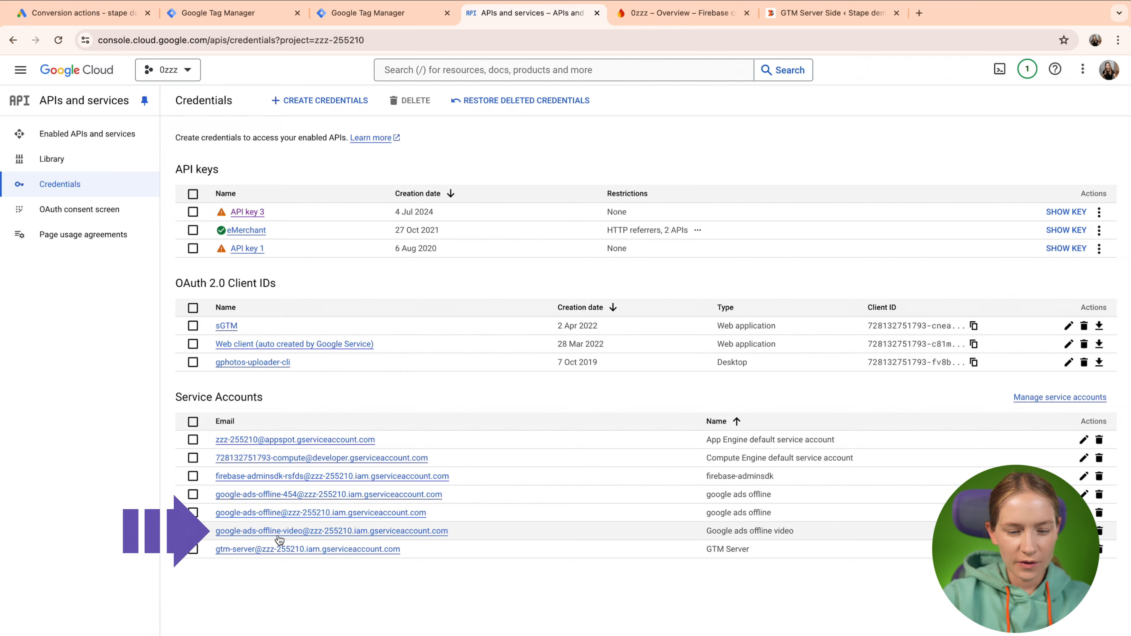
# Create and download a new JSON key for the google-ads-offline-video service account.
pyautogui.click(323, 531)
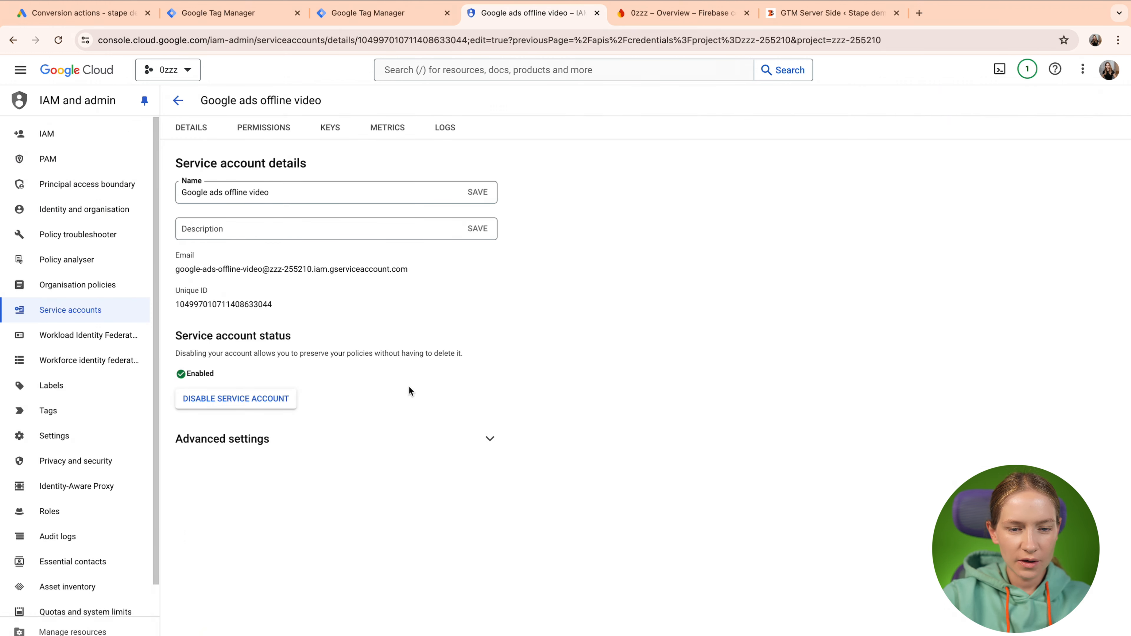
pyautogui.click(329, 129)
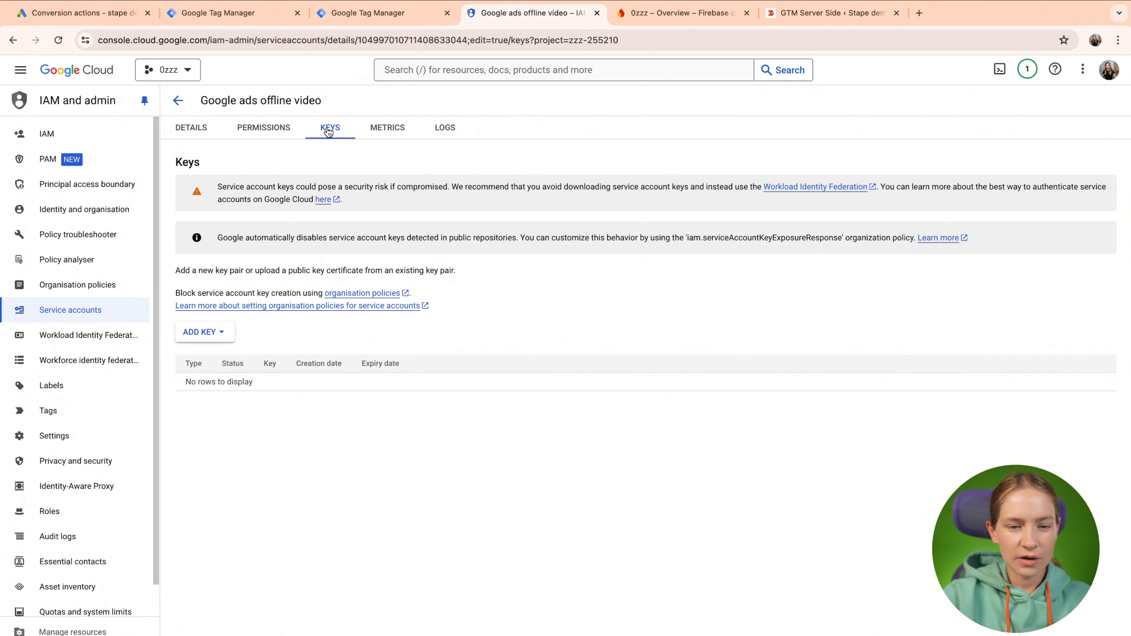
pyautogui.click(220, 332)
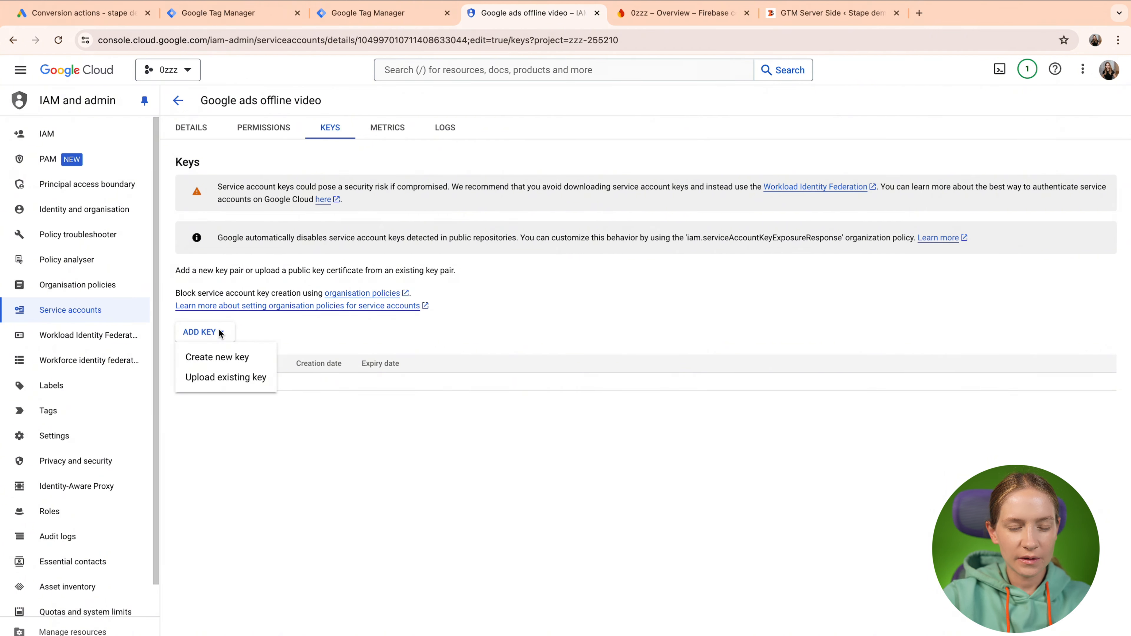
pyautogui.click(238, 357)
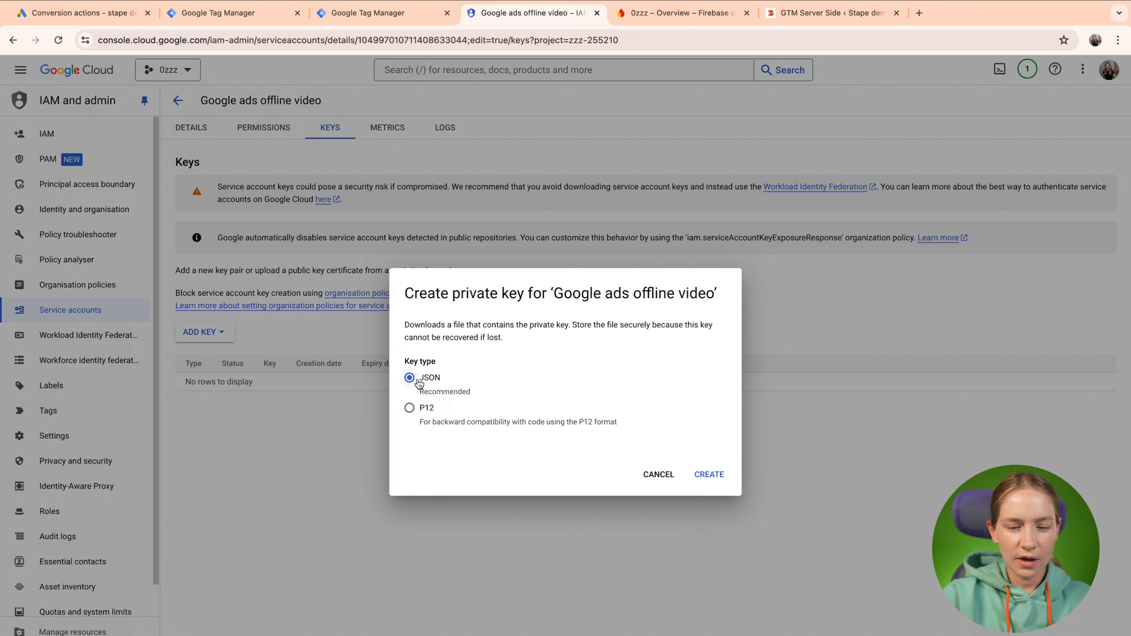
pyautogui.click(729, 481)
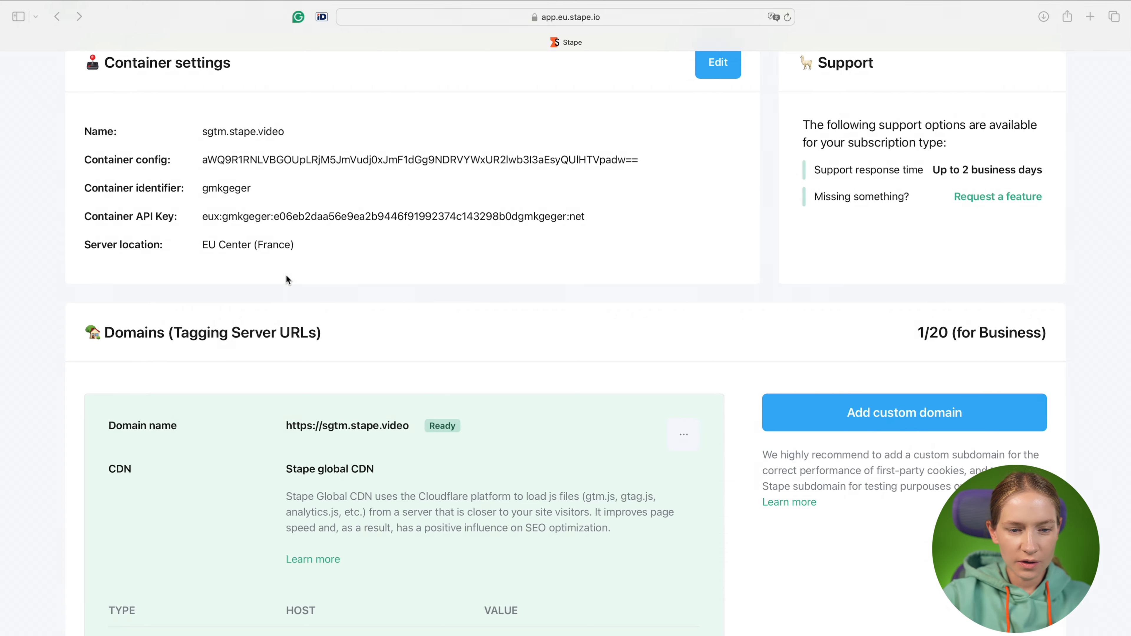
# Enable Stape's Google service account power-up, upload the downloaded JSON key, and save.
pyautogui.scroll(3, 285, 274)
pyautogui.click(213, 138)
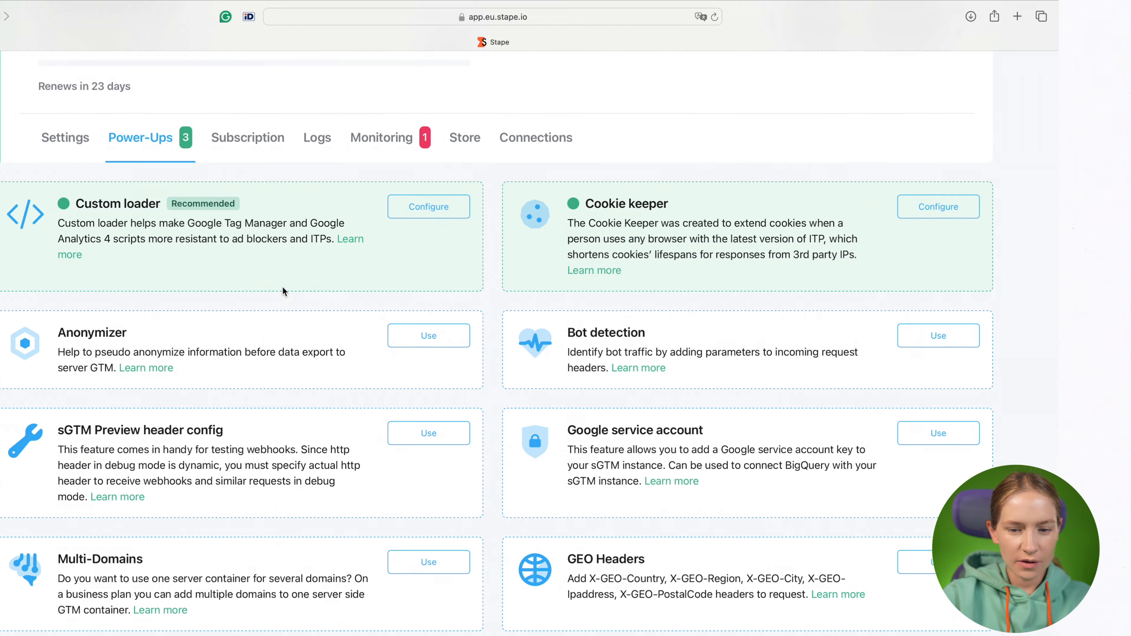
pyautogui.click(829, 433)
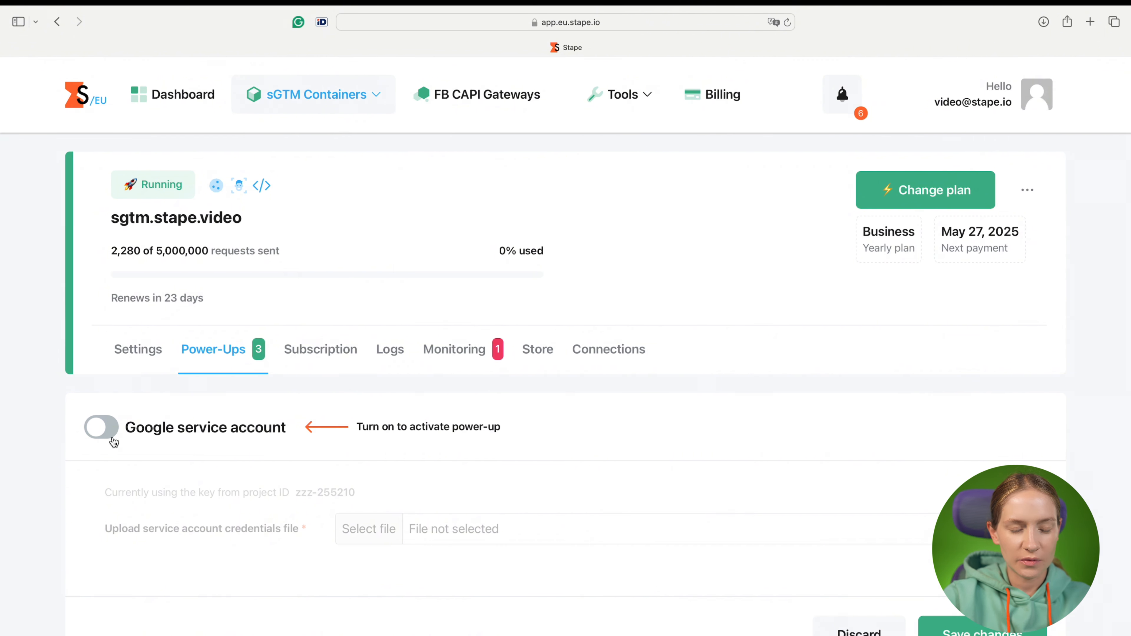
pyautogui.click(101, 429)
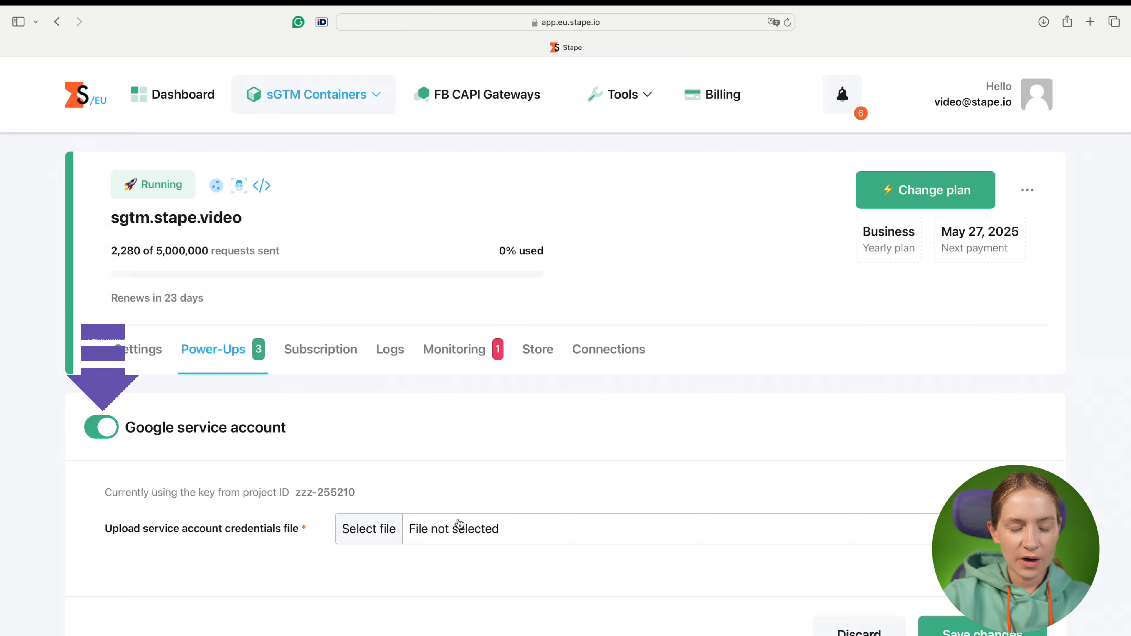
pyautogui.click(387, 529)
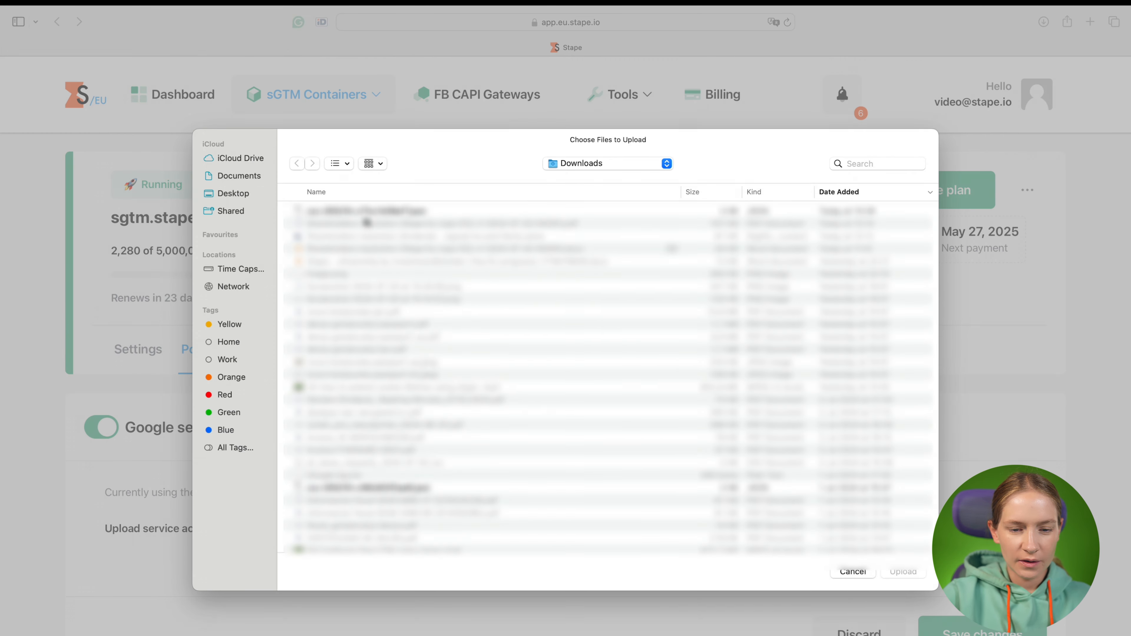
pyautogui.doubleClick(367, 211)
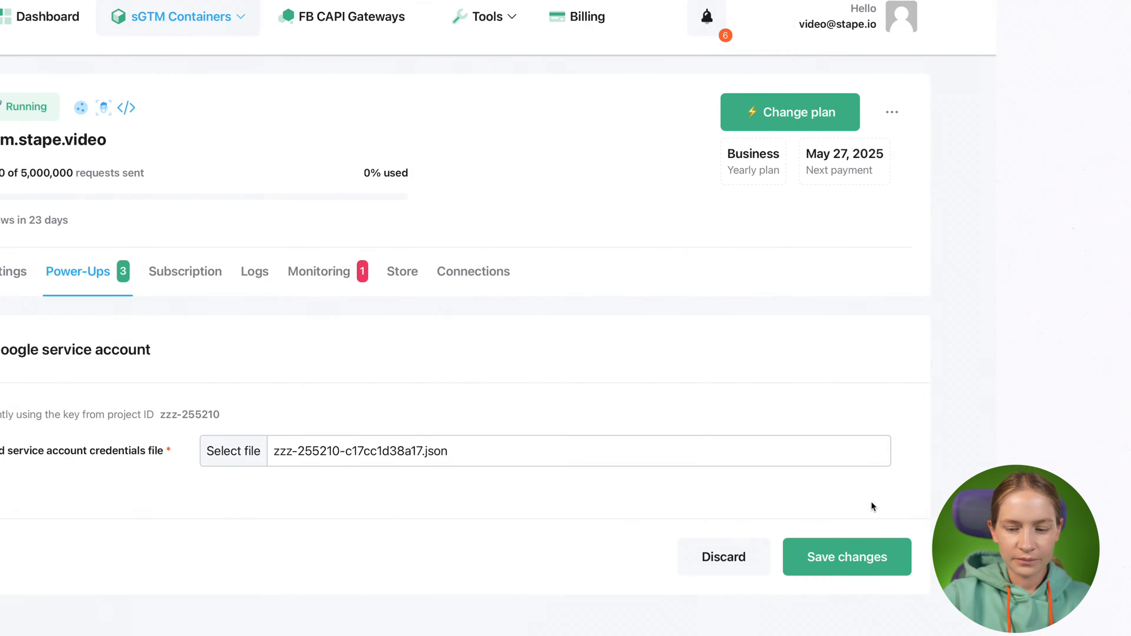
pyautogui.click(982, 632)
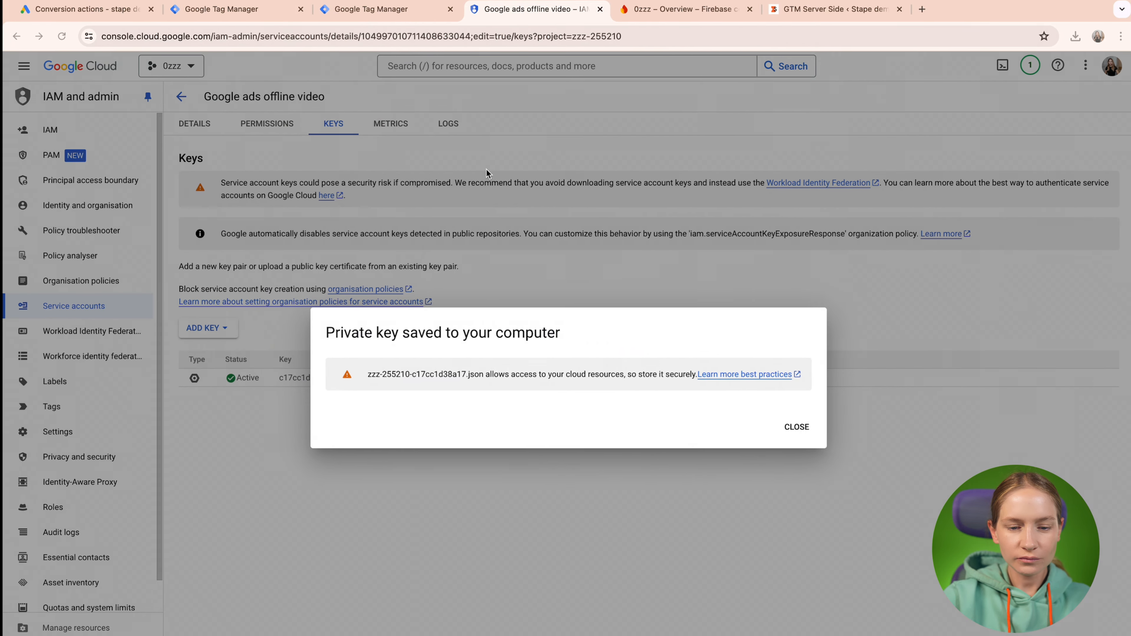
# Dismiss the key notice, then begin a new root collection in Firebase's Firestore Database.
pyautogui.click(790, 430)
pyautogui.click(666, 16)
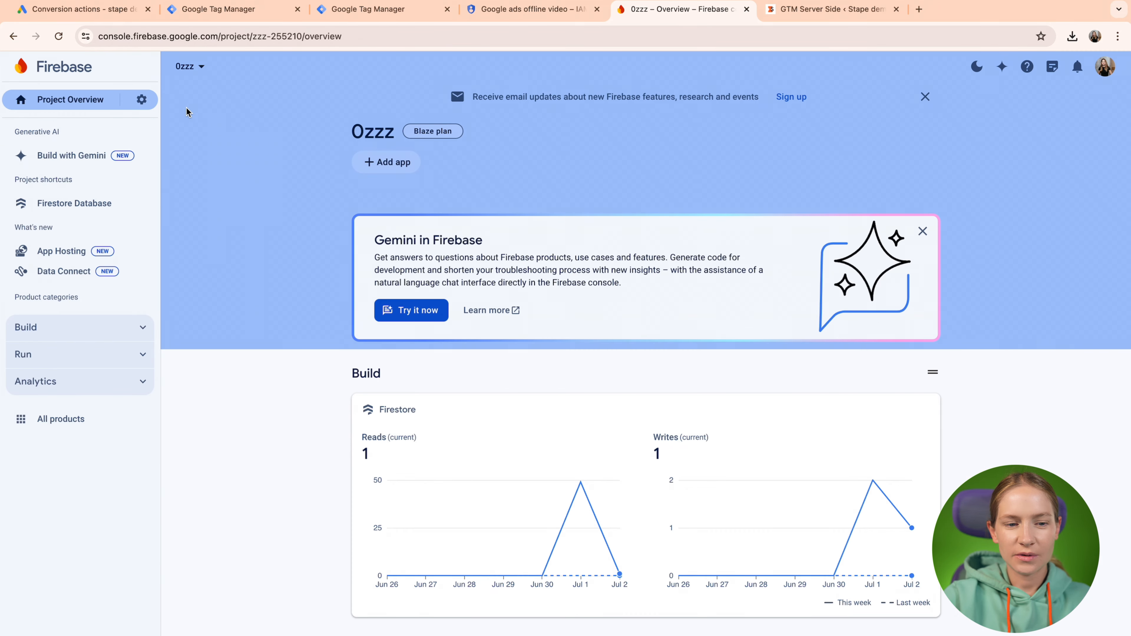
pyautogui.click(86, 214)
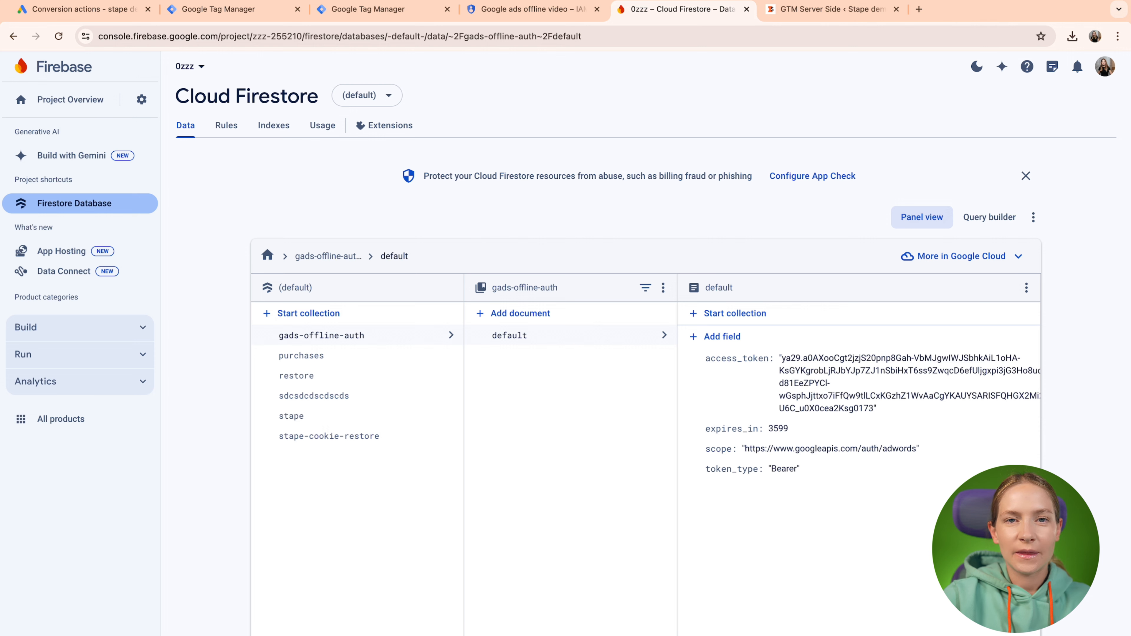
pyautogui.click(278, 314)
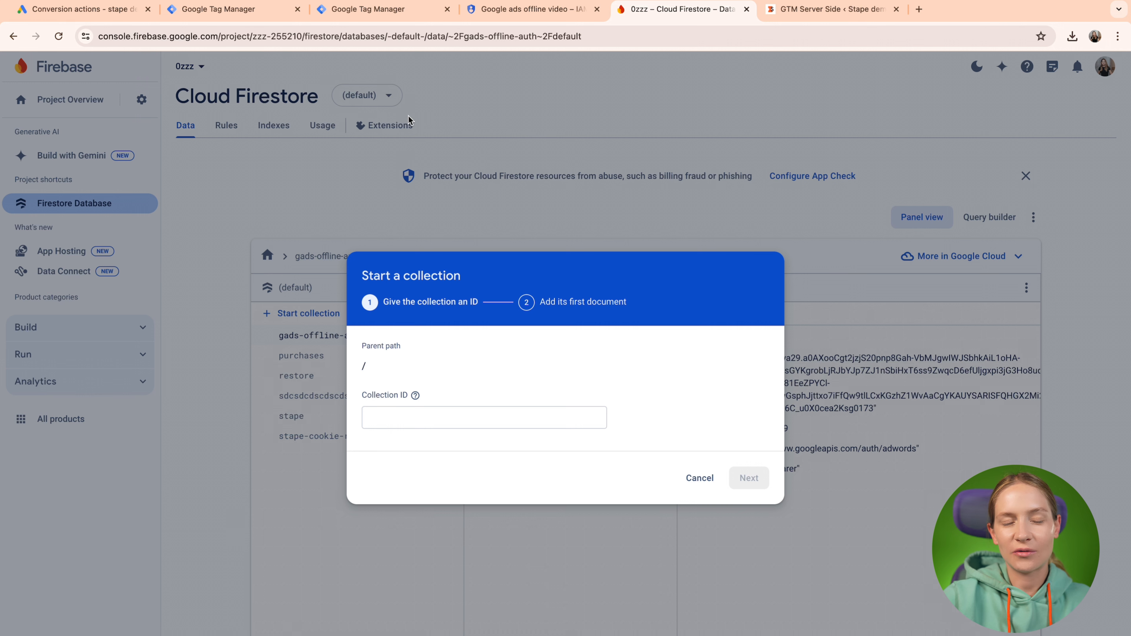
# Create collection 'stape' with an empty document 'gads-offline'.
pyautogui.click(390, 419)
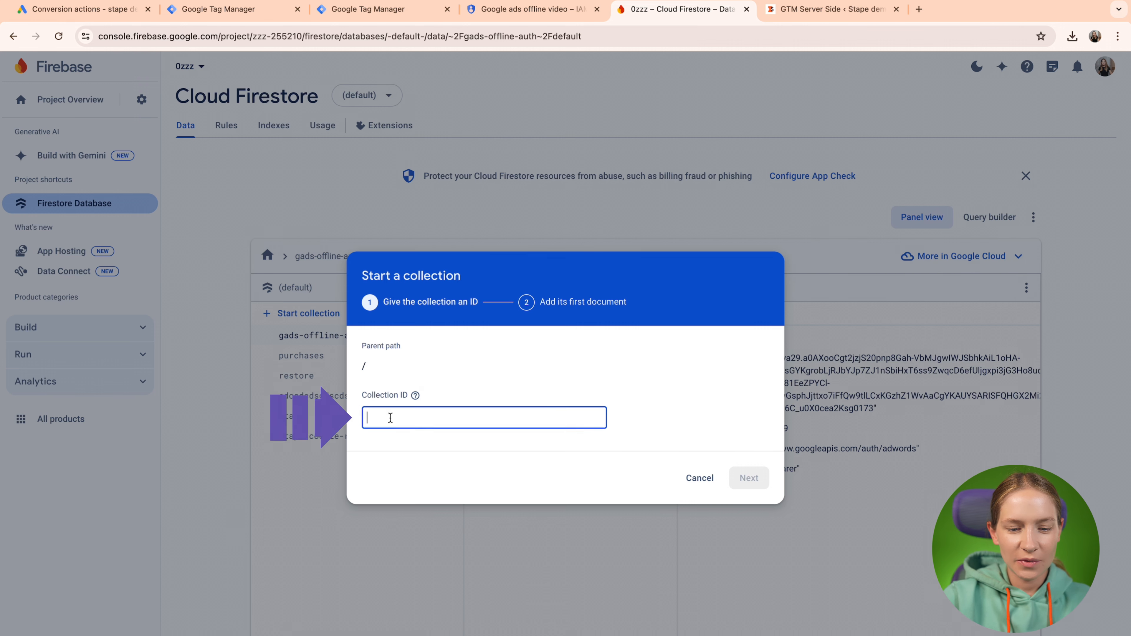
pyautogui.write('stape')
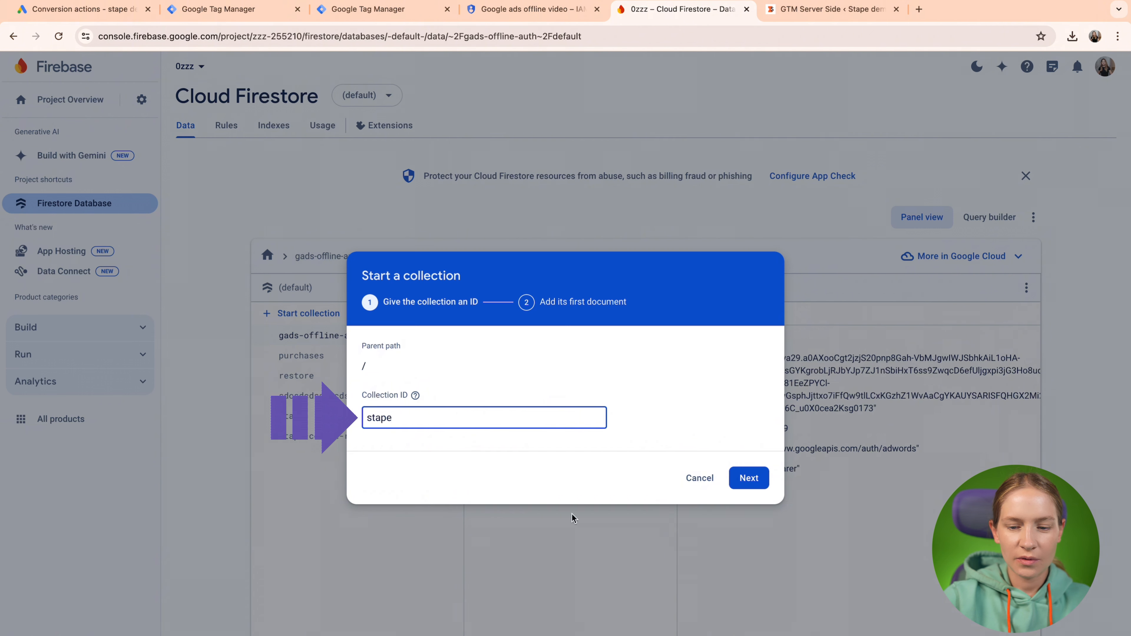
pyautogui.click(757, 479)
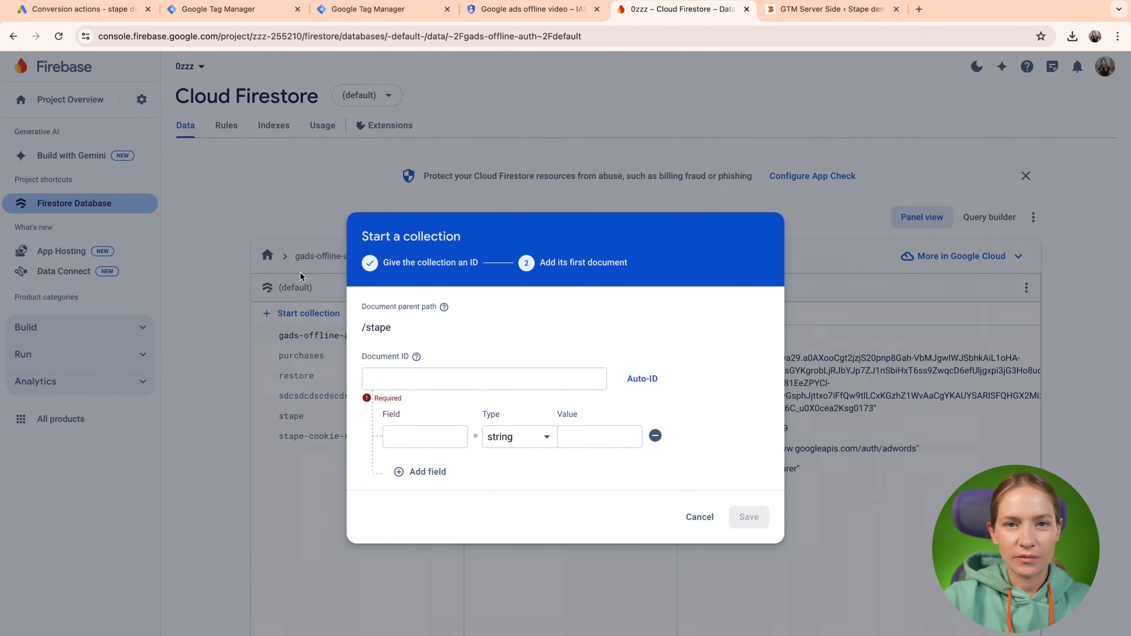
pyautogui.click(374, 378)
pyautogui.write('g')
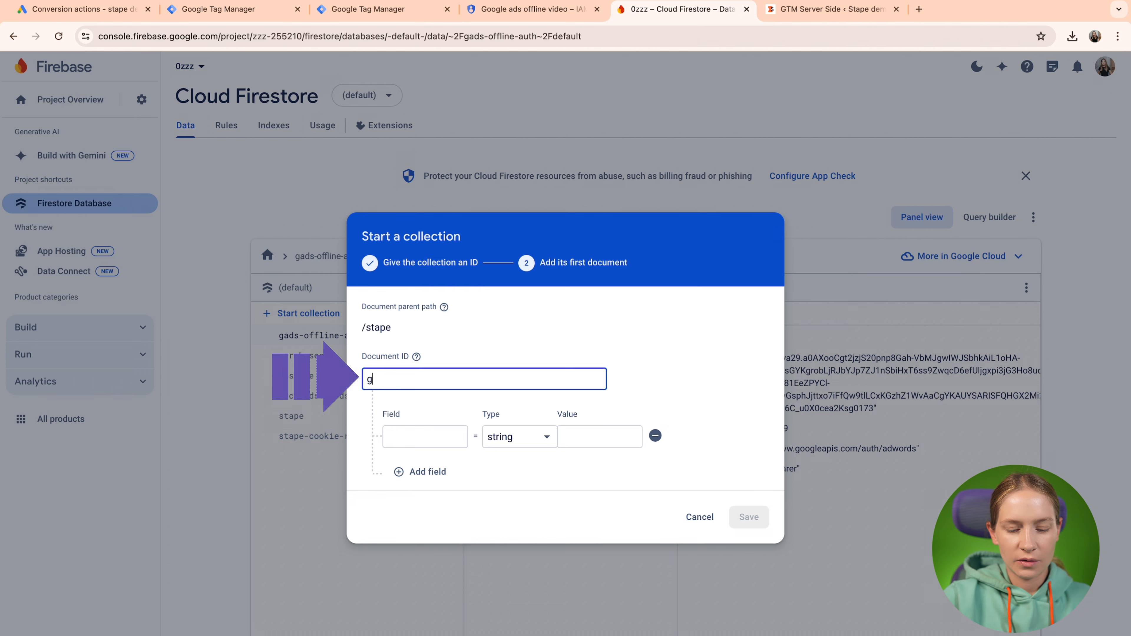
pyautogui.write('ads-offline')
pyautogui.click(750, 517)
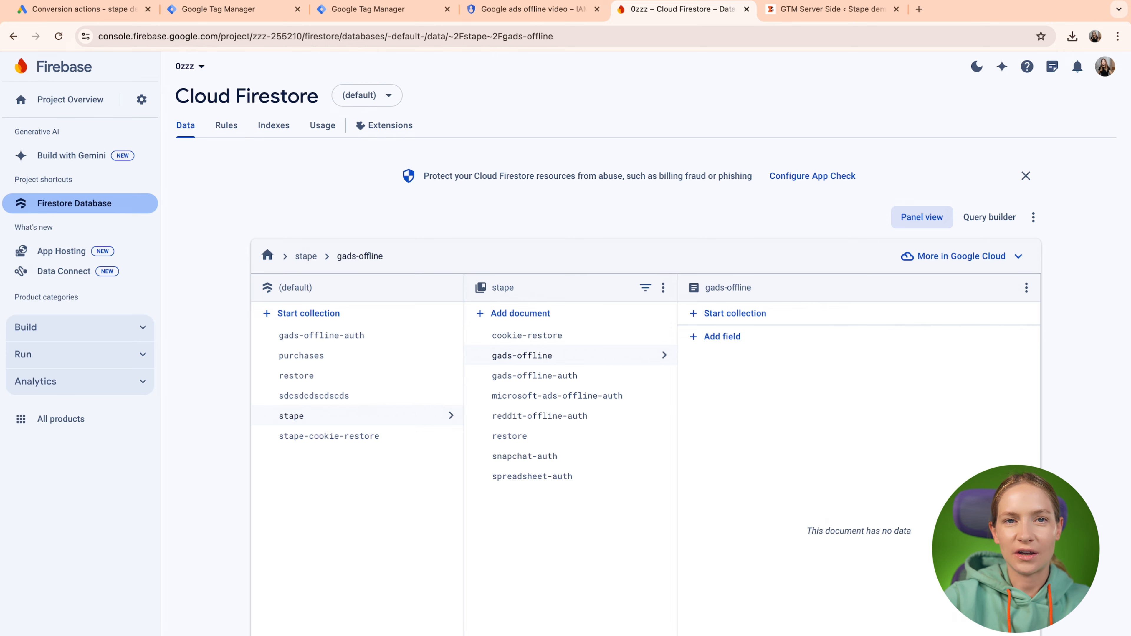
# Open Google Auth Helper from Stape's Tools menu, then return to the Google window.
pyautogui.hotkey('ctrl', 'Left')
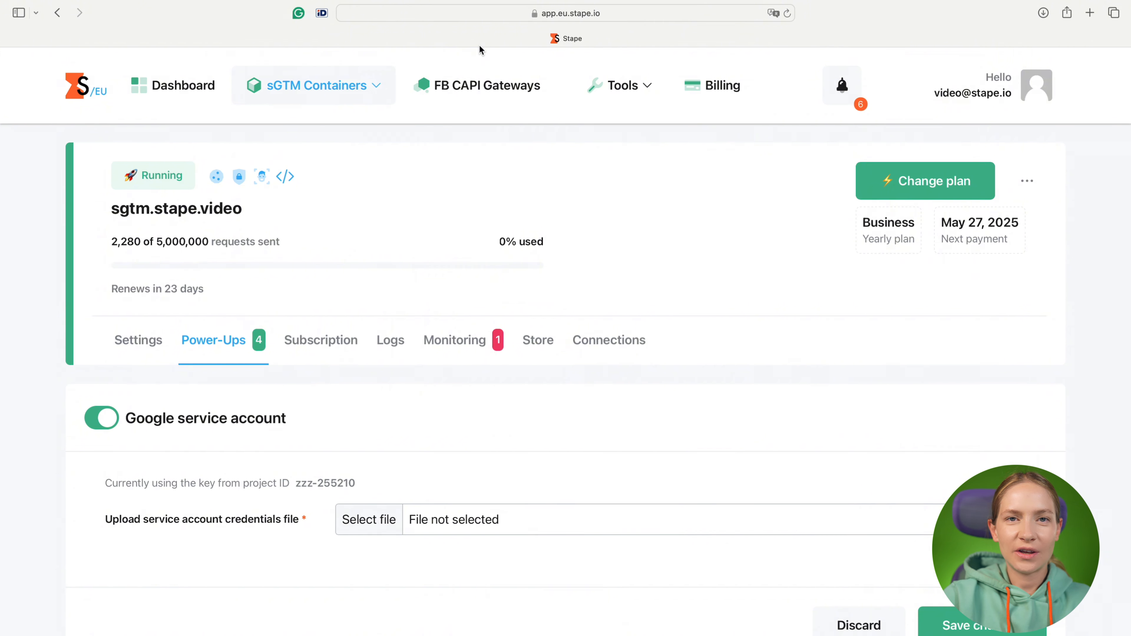
pyautogui.click(598, 83)
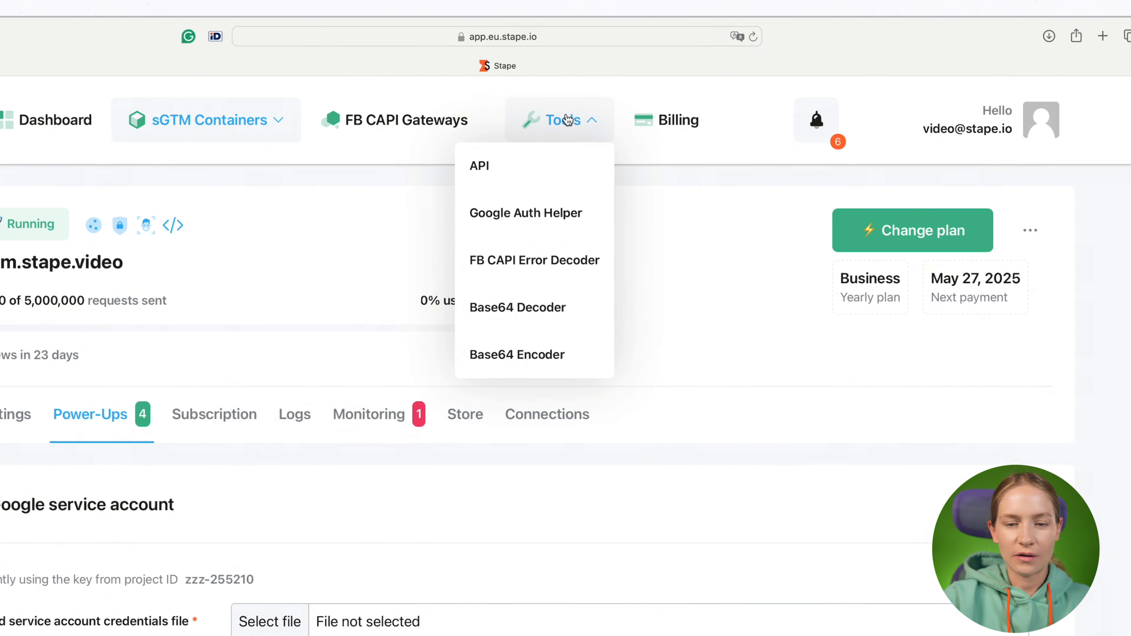
pyautogui.click(554, 217)
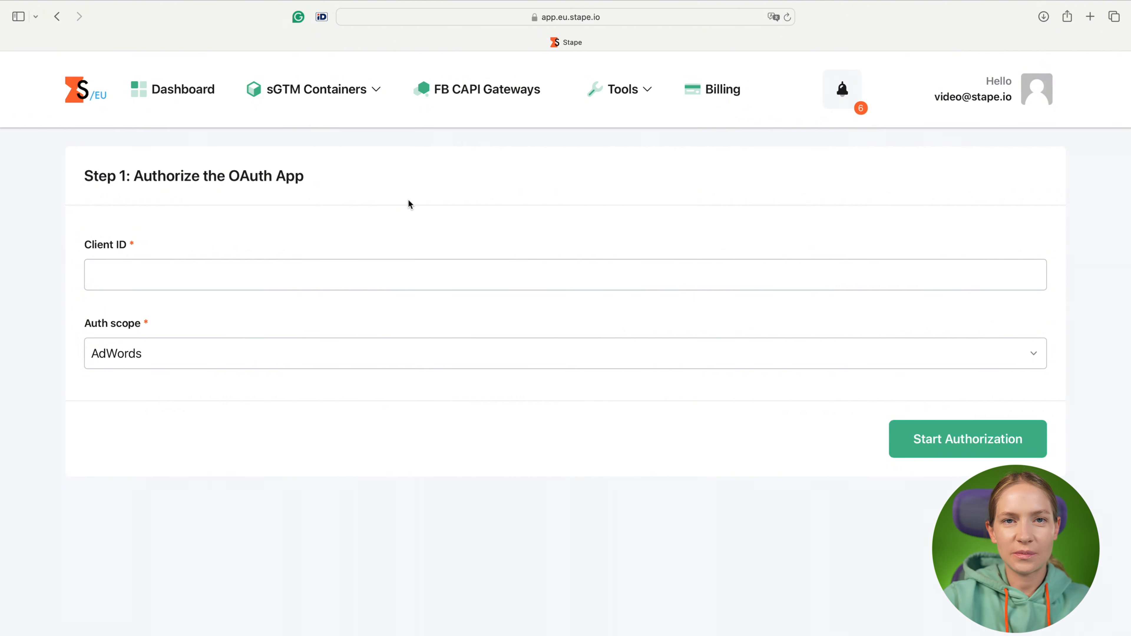
pyautogui.hotkey('ctrl', 'Right')
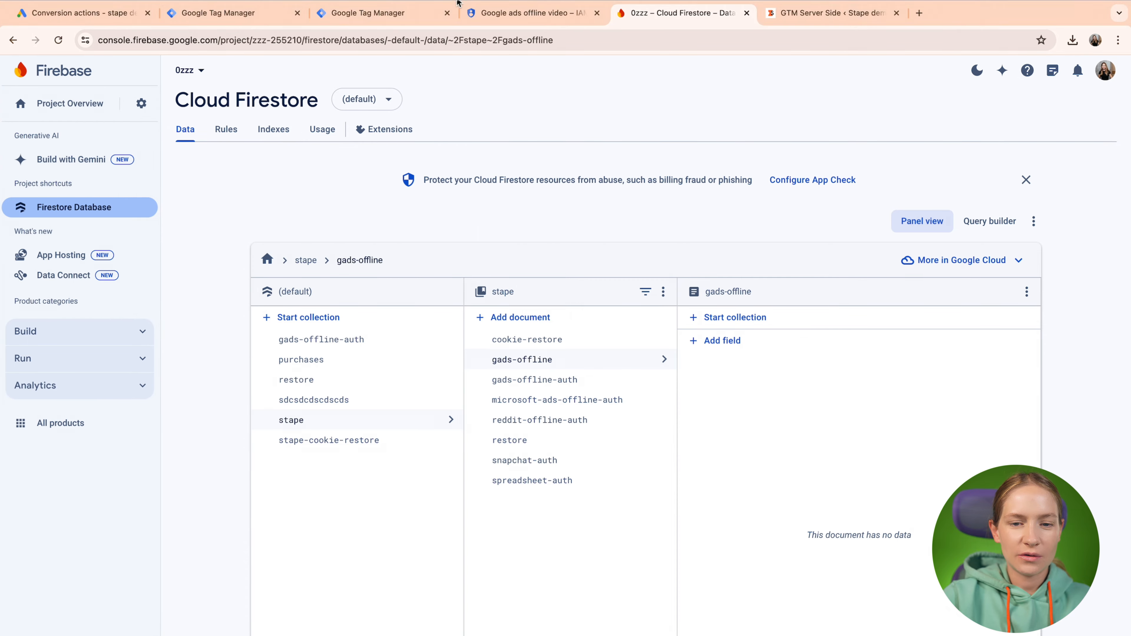
# Navigate from the 0zzz project's IAM page to APIs and services > Credentials.
pyautogui.click(509, 17)
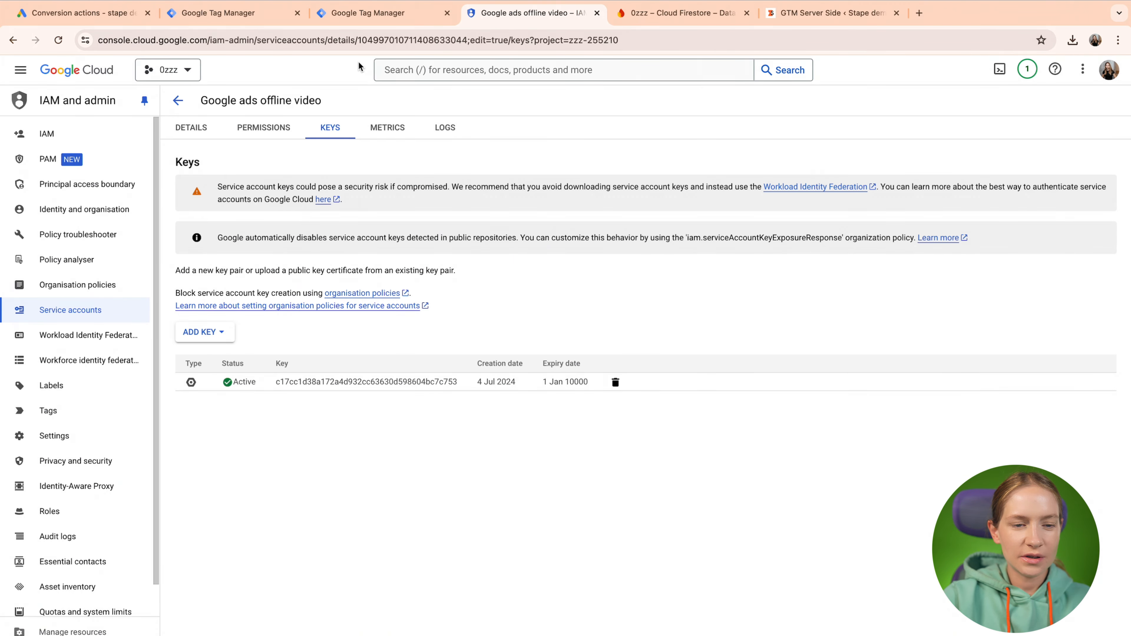
pyautogui.click(92, 133)
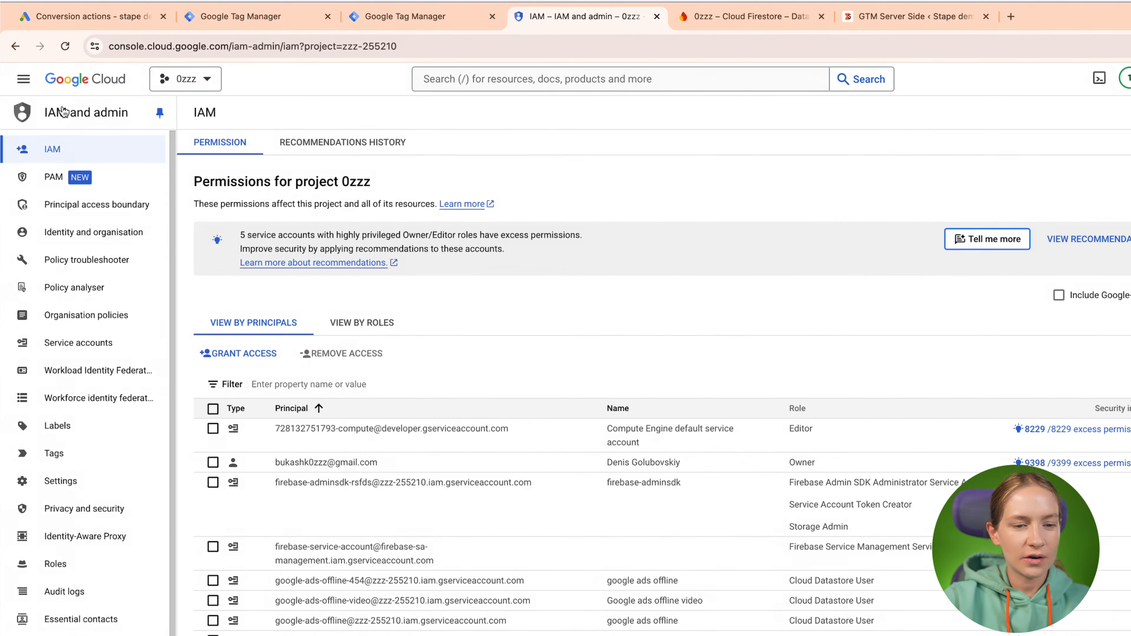
pyautogui.click(24, 79)
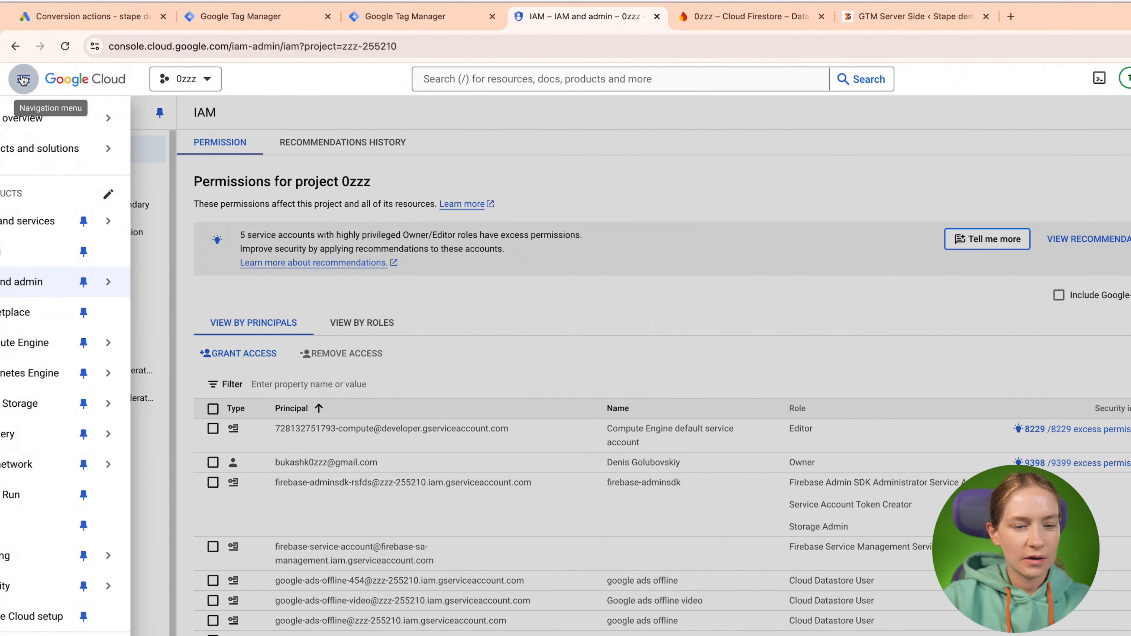
pyautogui.click(75, 221)
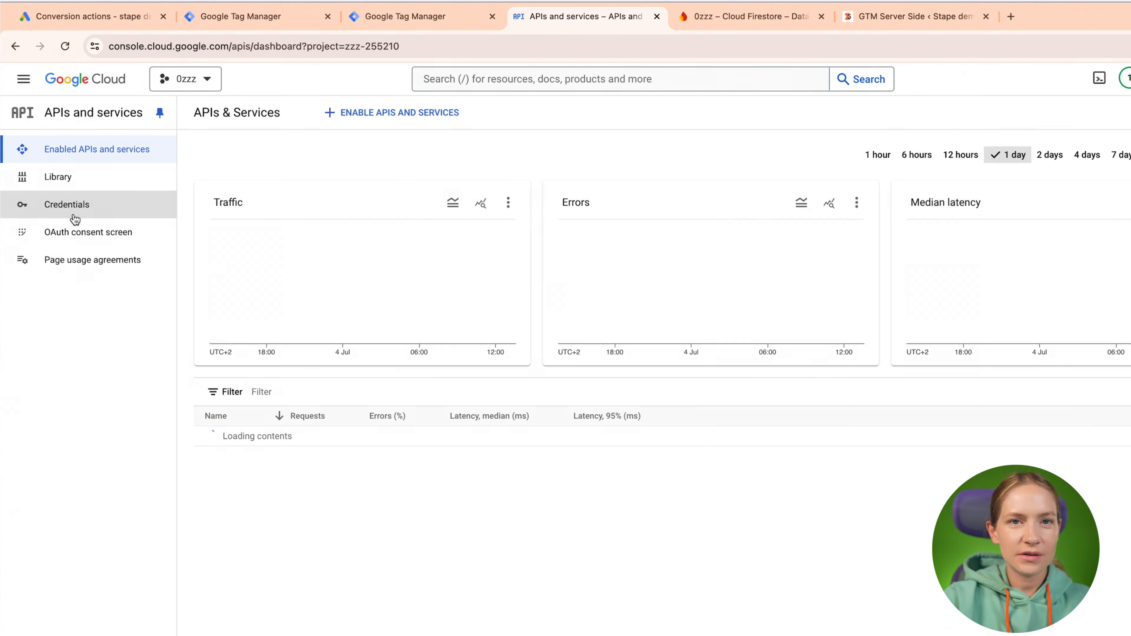
pyautogui.click(75, 214)
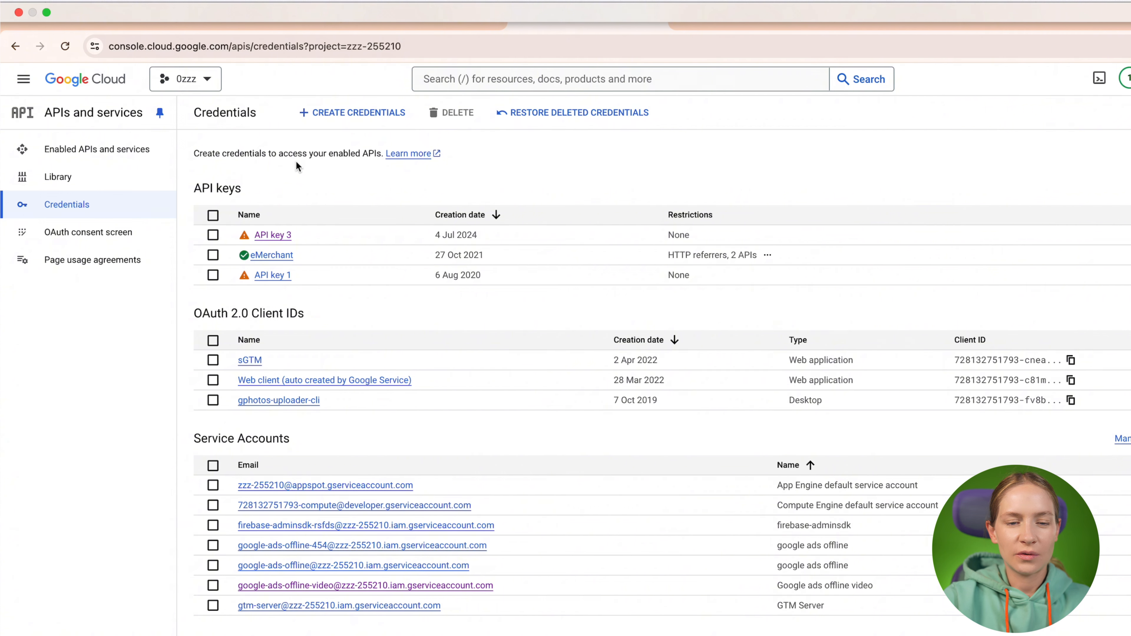
# Start a Web application OAuth client ID named 'Google ads offline', then bring up Stape's authorisation page.
pyautogui.click(358, 126)
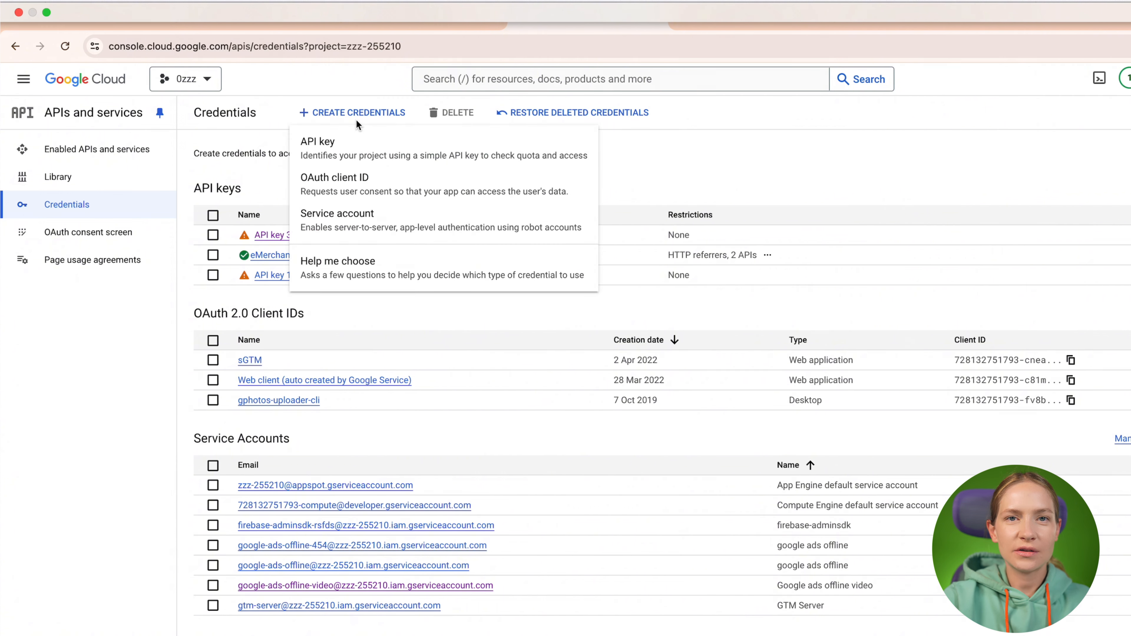
pyautogui.click(368, 192)
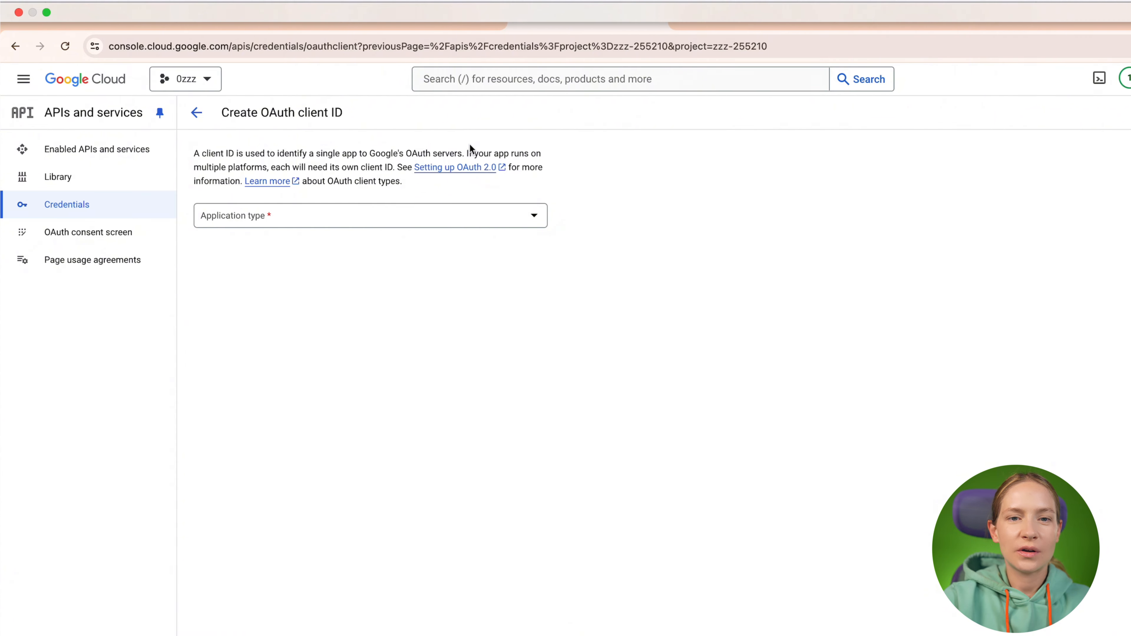
pyautogui.click(405, 222)
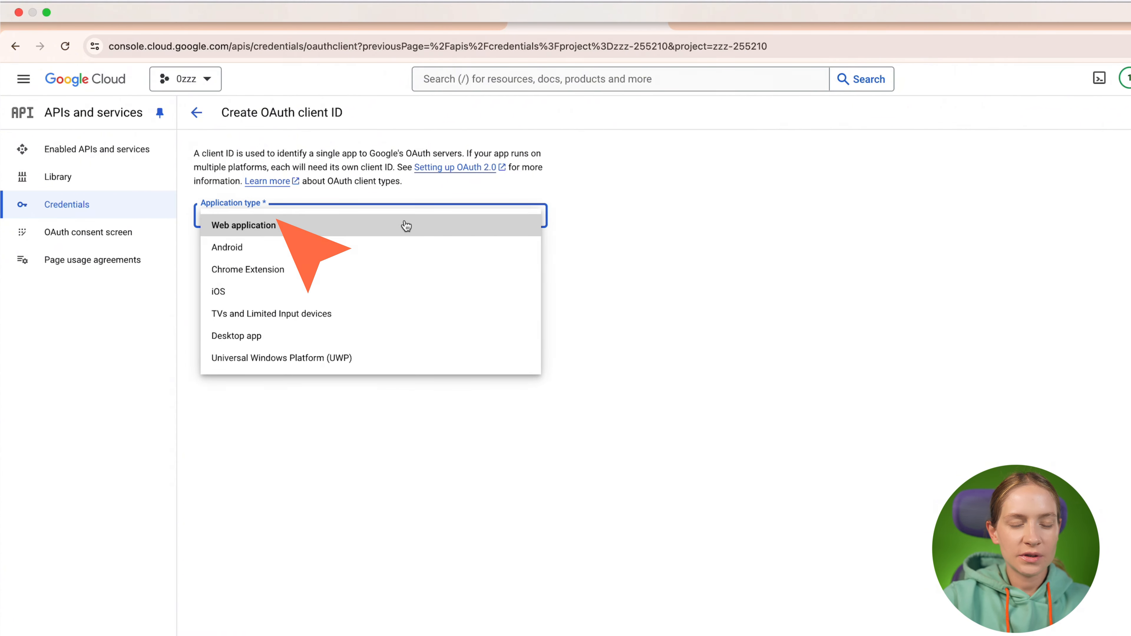
pyautogui.click(405, 225)
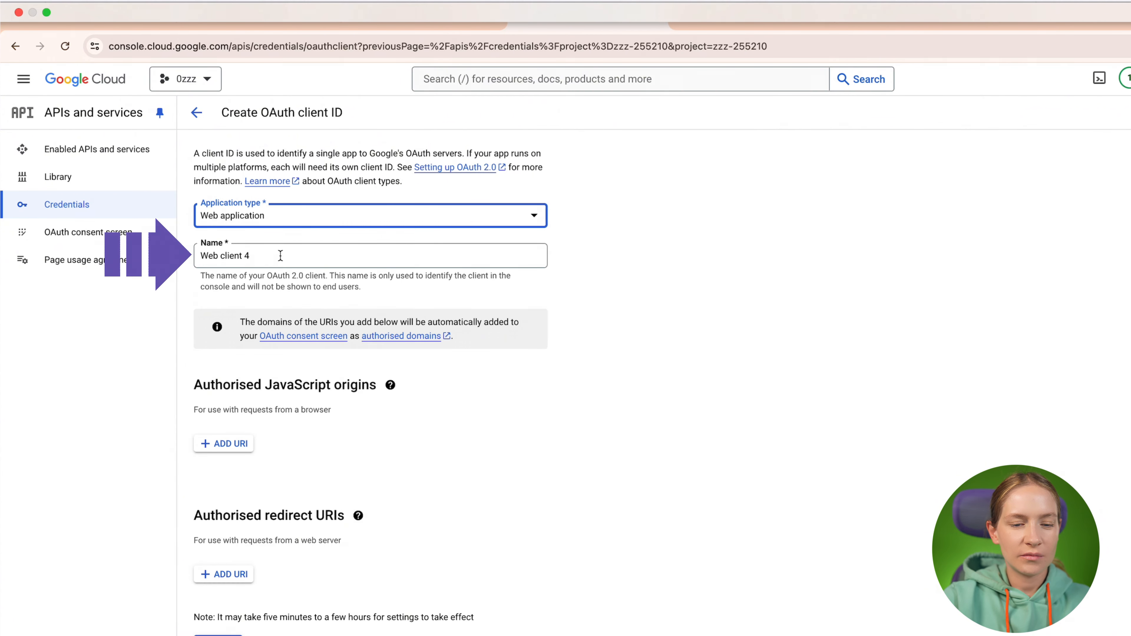
pyautogui.tripleClick(280, 255)
pyautogui.write('Google ads offline')
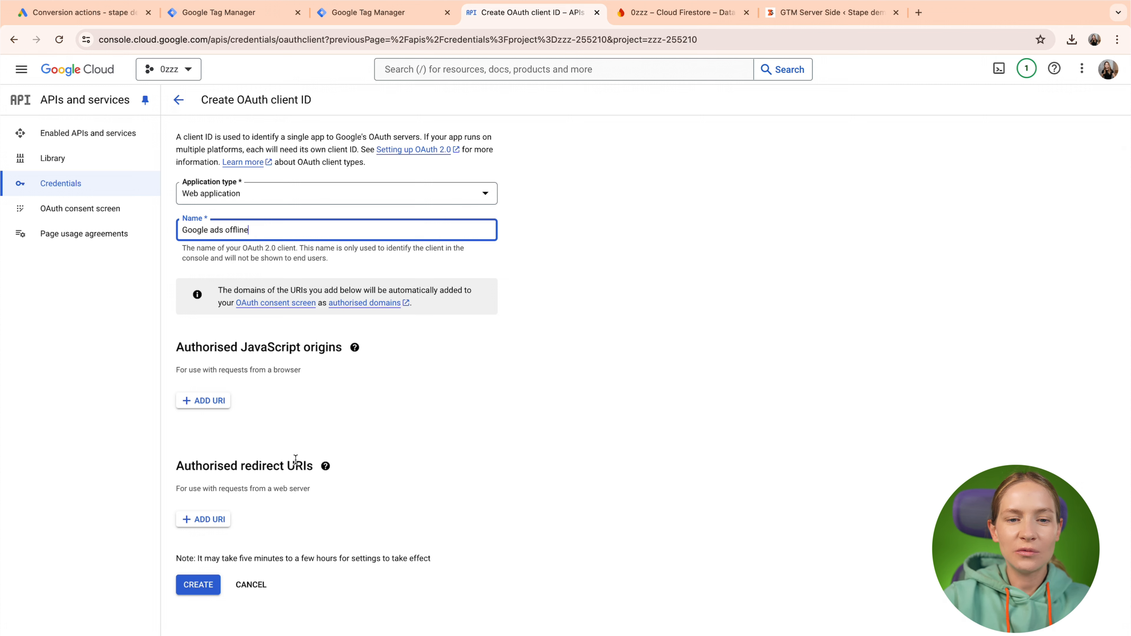
pyautogui.hotkey('ctrl', 'Left')
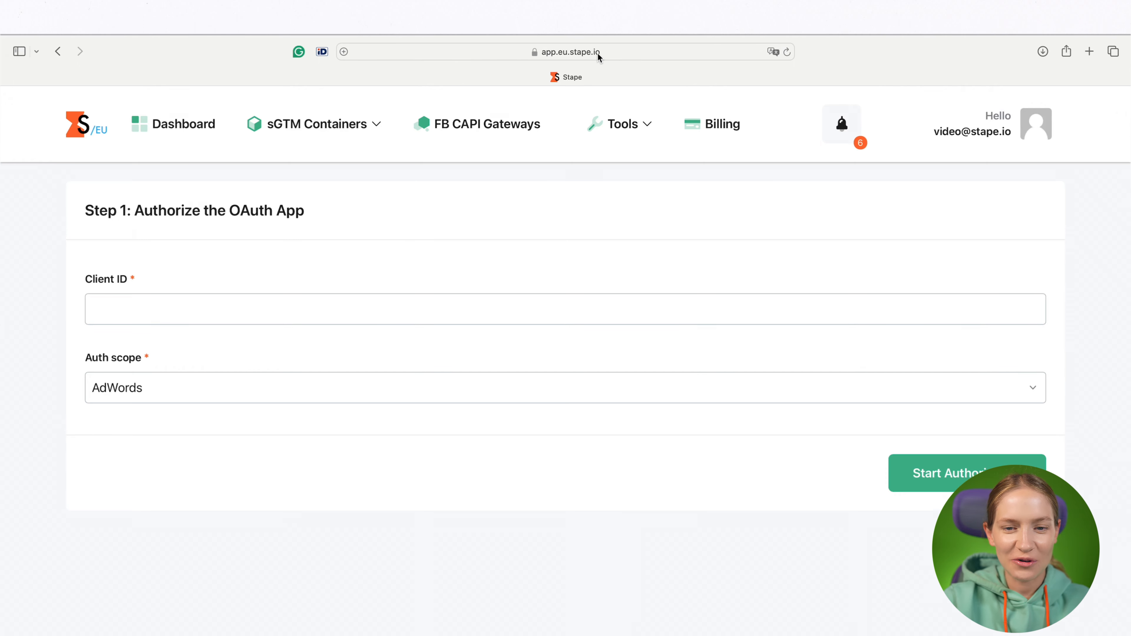
# Copy the Stape Google integration page URL from Safari's address bar.
pyautogui.click(599, 50)
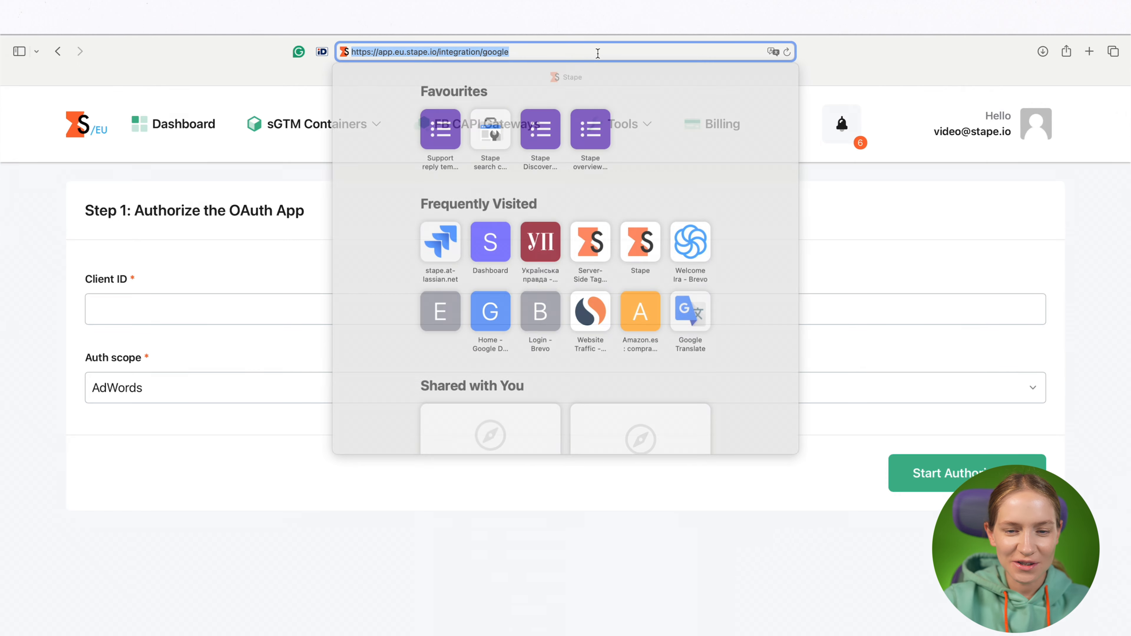
pyautogui.click(400, 53)
pyautogui.click(320, 180)
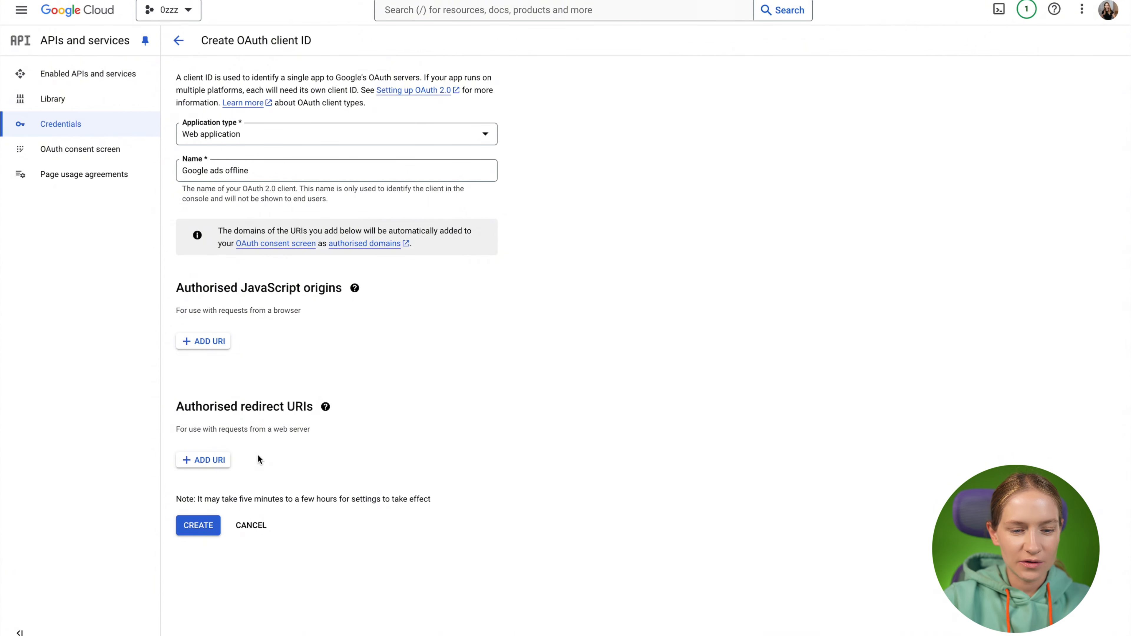
pyautogui.click(223, 463)
pyautogui.write('https://app.eu.stape.io/integration/google/callback')
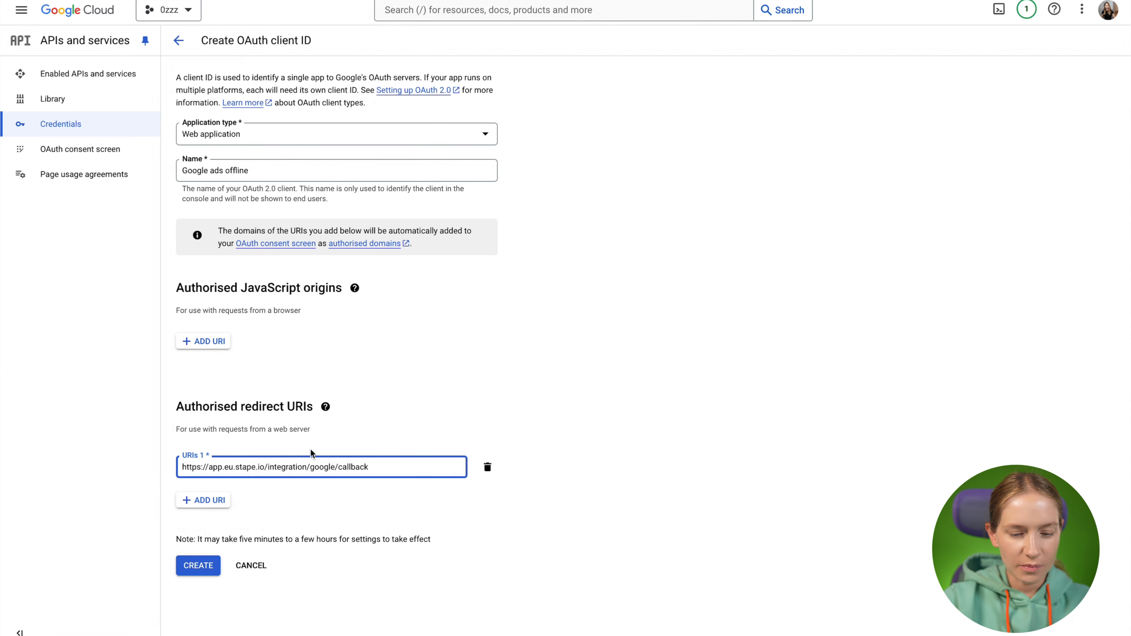
pyautogui.click(207, 563)
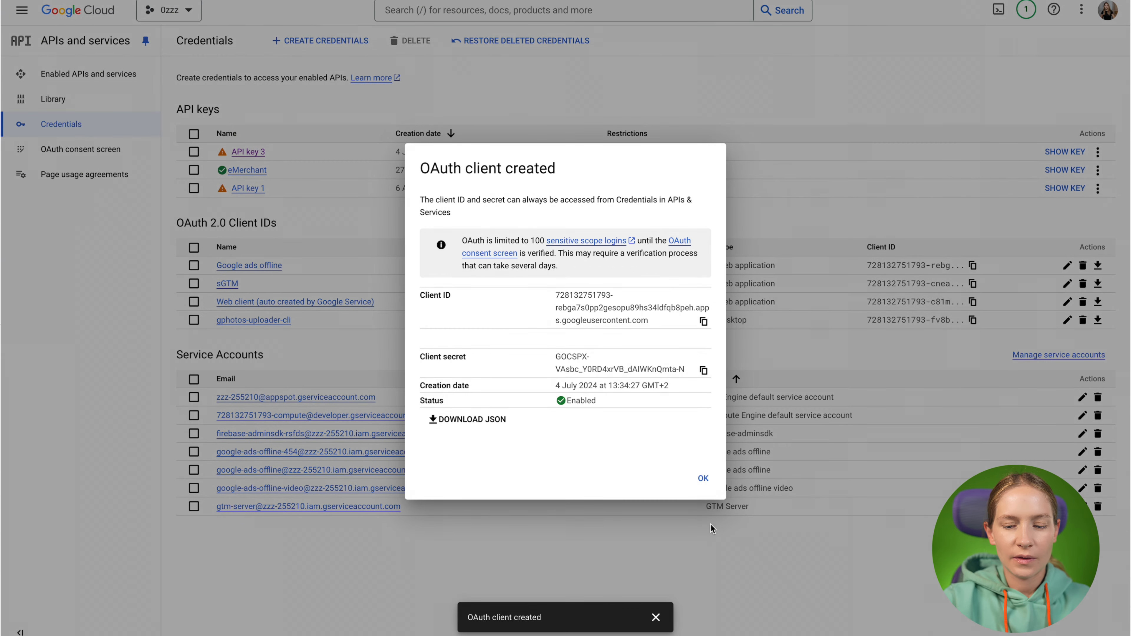
pyautogui.click(703, 478)
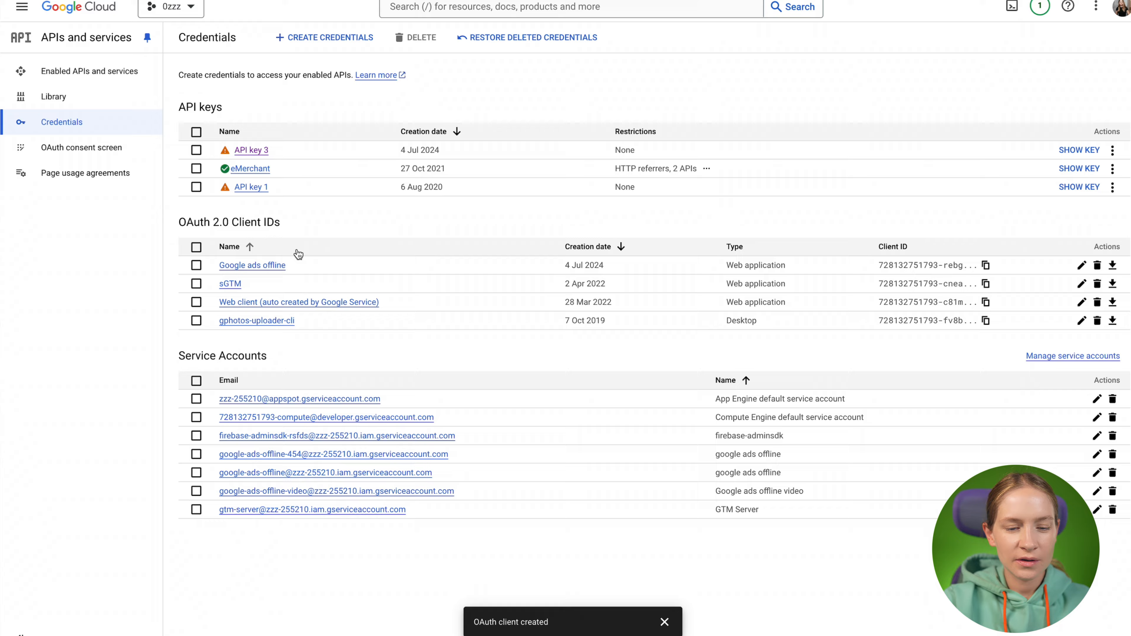
pyautogui.click(267, 266)
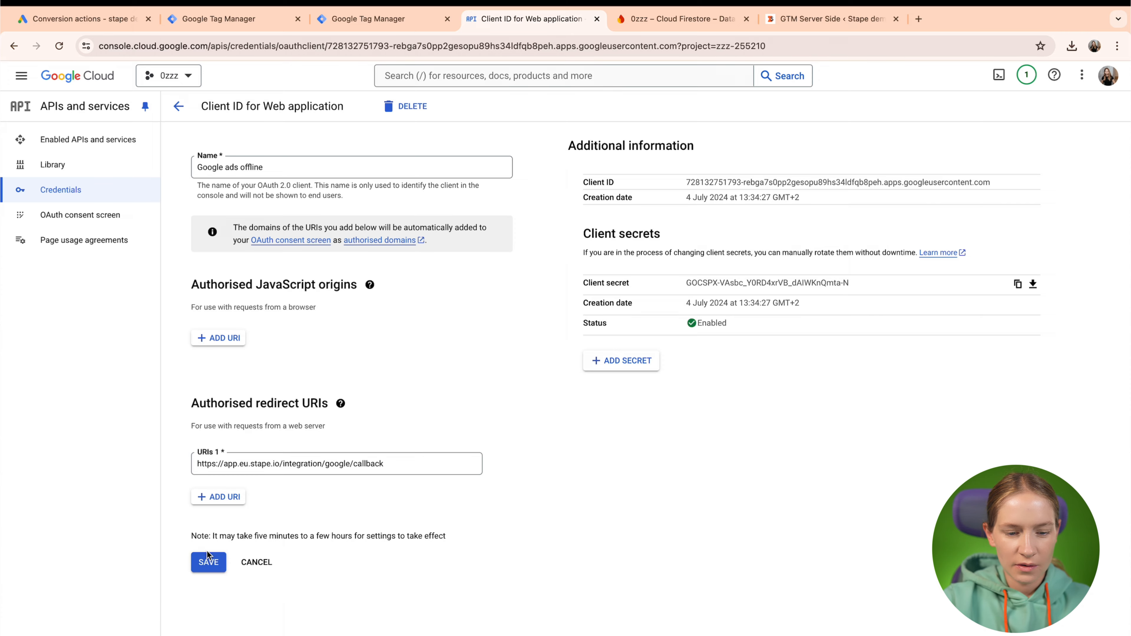
pyautogui.click(209, 563)
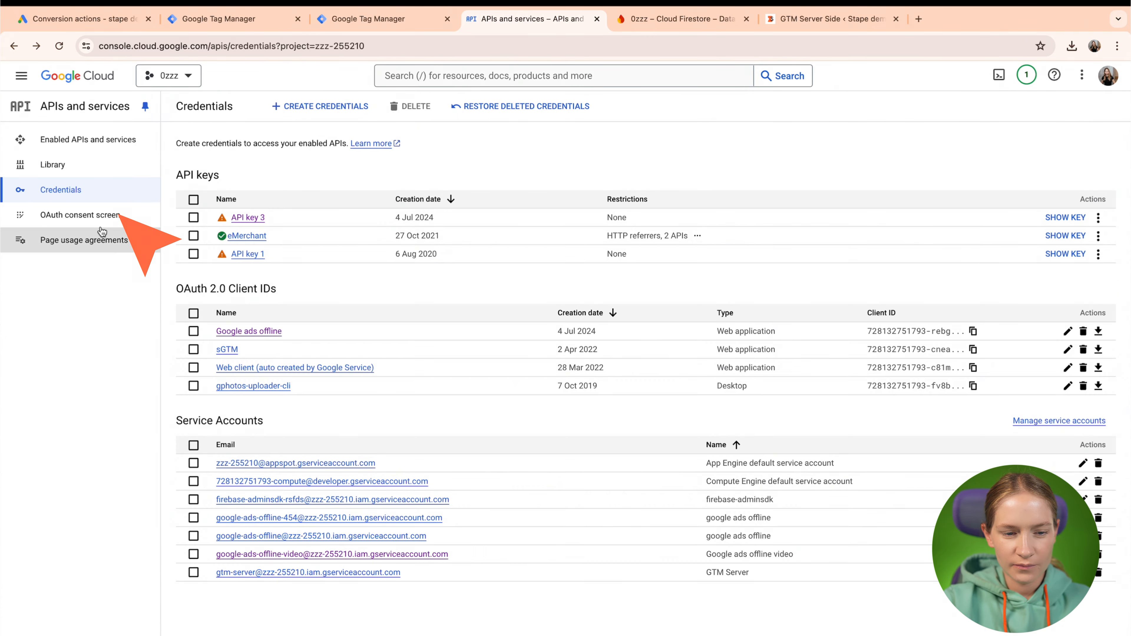
# Edit the OAuth consent screen app, keeping stape.io and zzz-255210.firebaseapp.com as authorised domains.
pyautogui.click(102, 218)
pyautogui.click(249, 152)
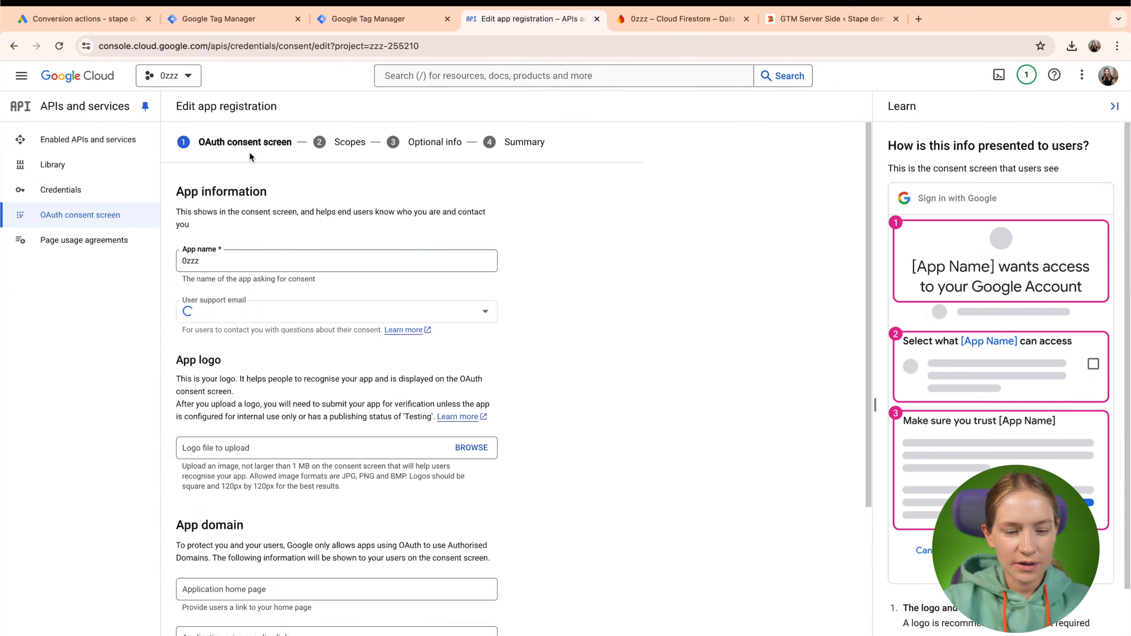
pyautogui.scroll(-6, 602, 320)
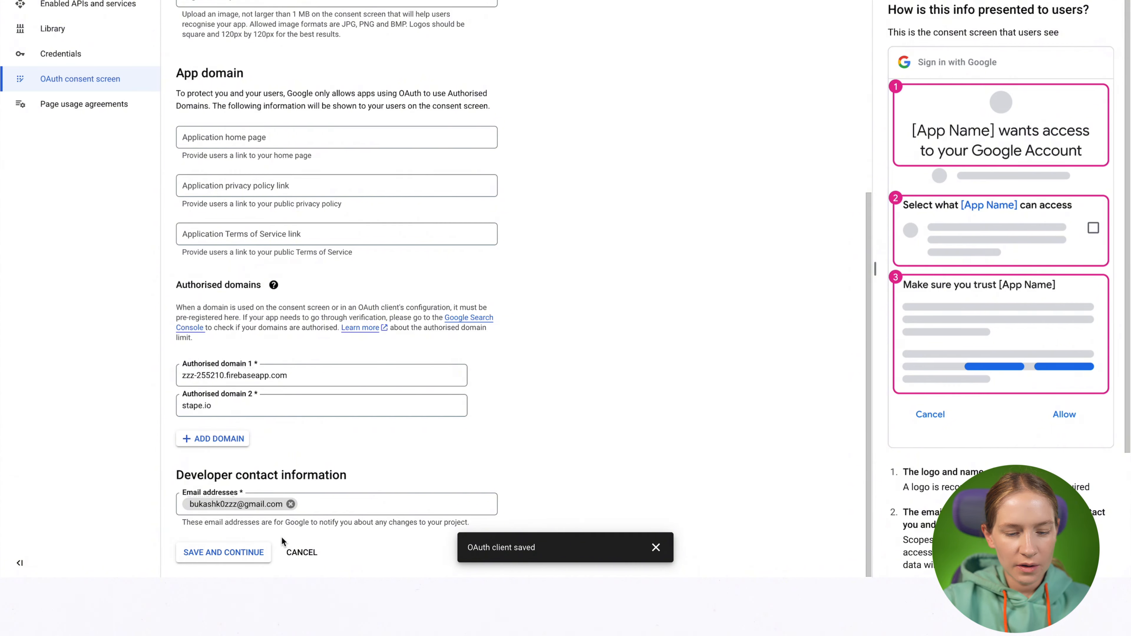
pyautogui.click(222, 552)
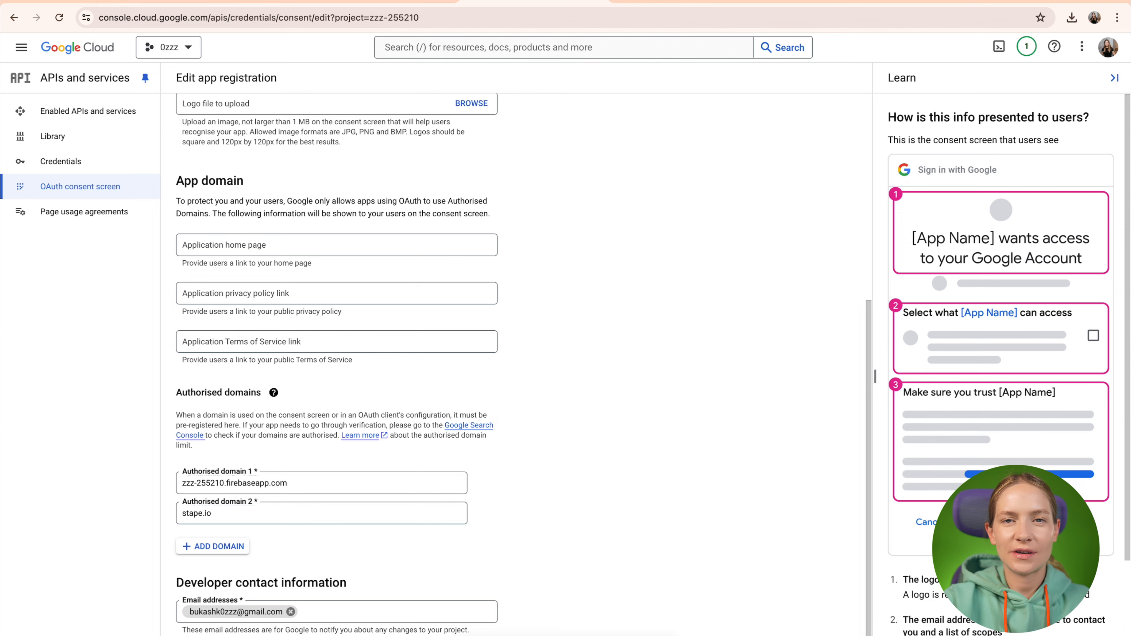
# Load the API Library in a new tab, search 'Google Ads API' and open its details page.
pyautogui.click(921, 2)
pyautogui.write('https://console.cloud.google.com/apis/library')
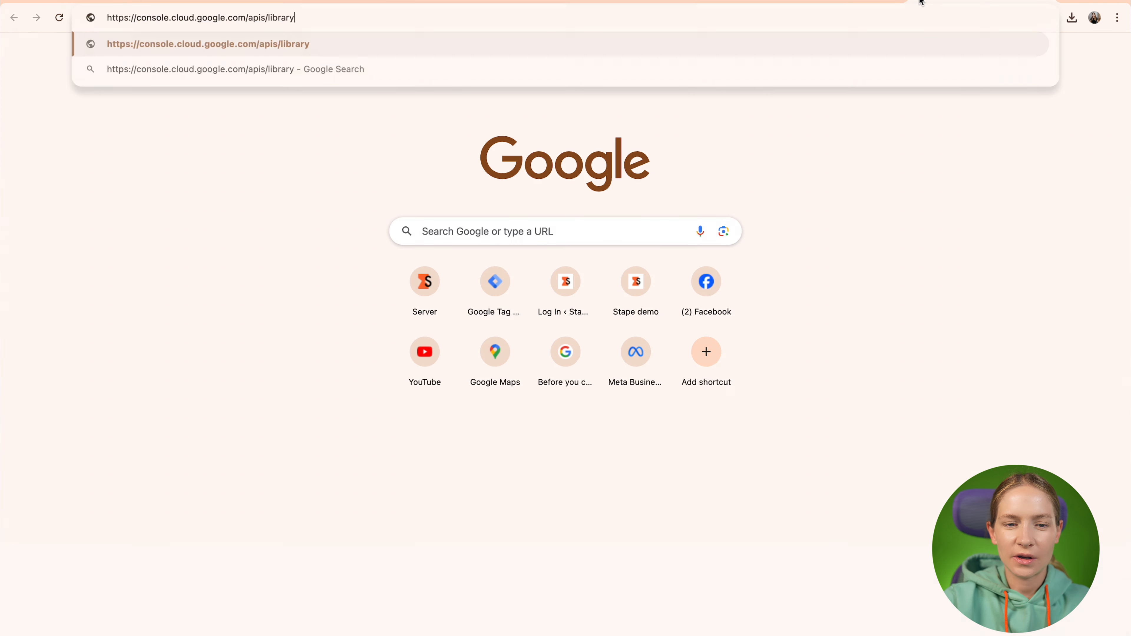
pyautogui.press('Return')
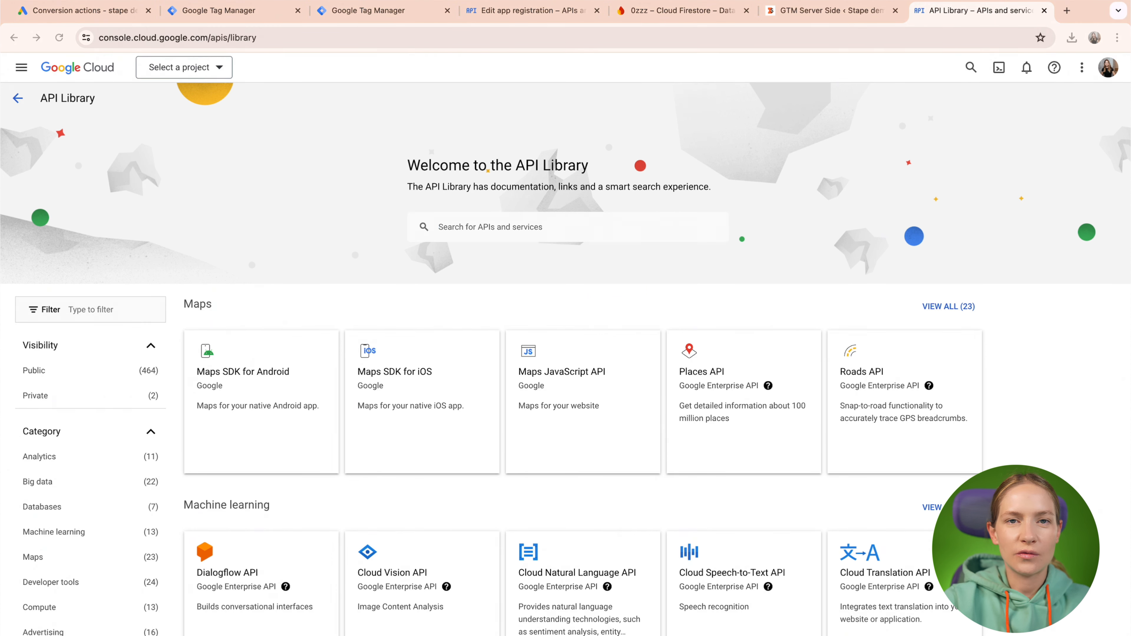
pyautogui.click(476, 225)
pyautogui.write('Google Ads API')
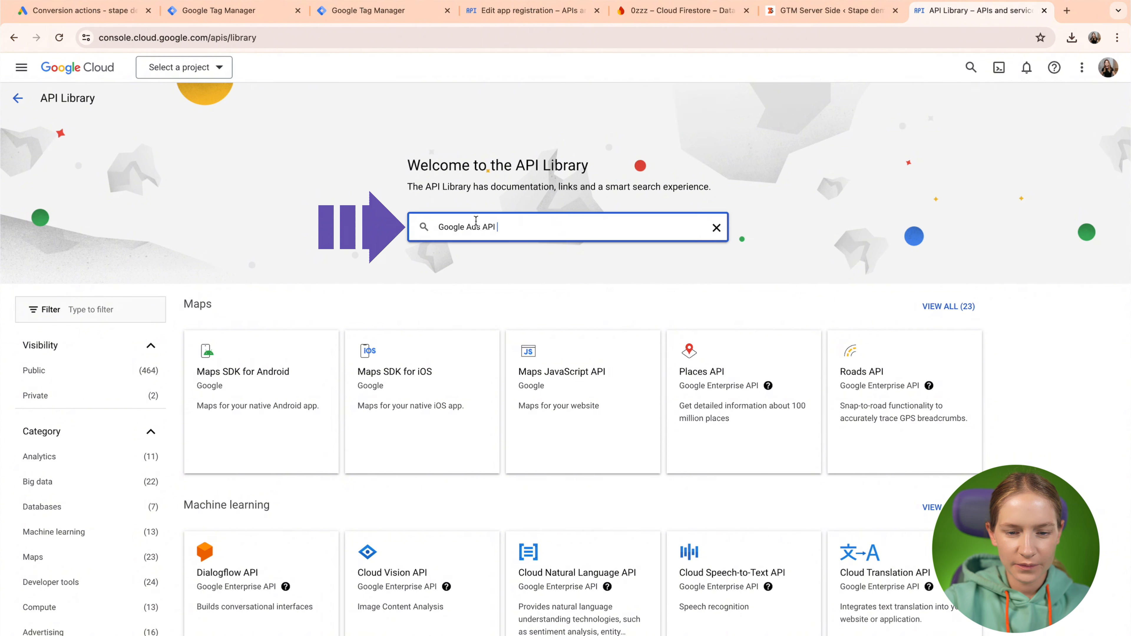
pyautogui.press('Return')
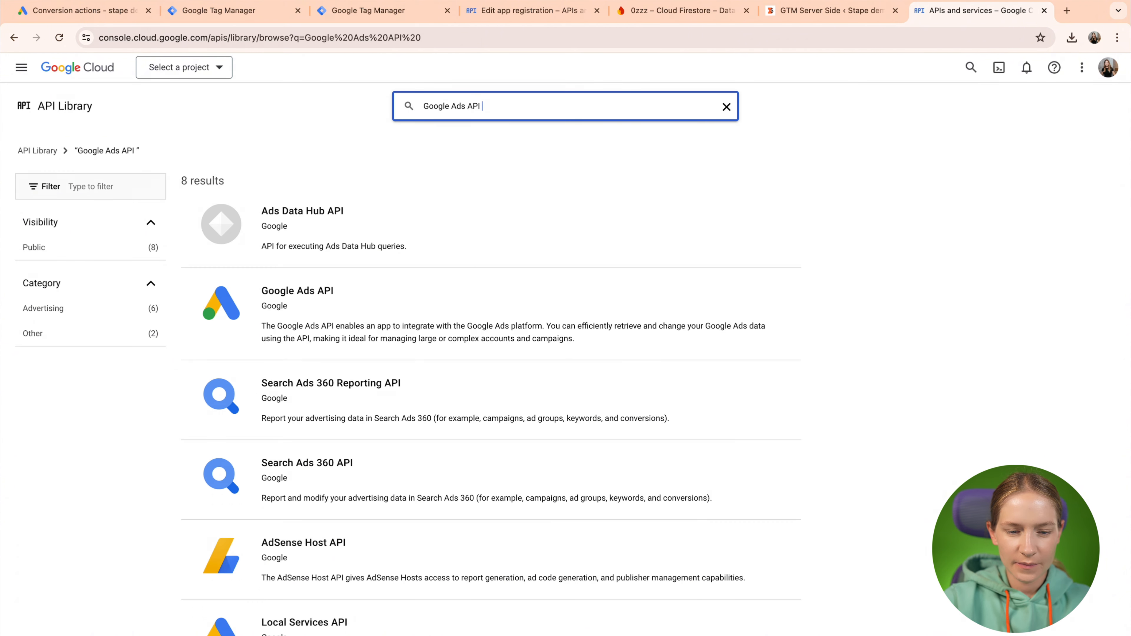
pyautogui.click(301, 296)
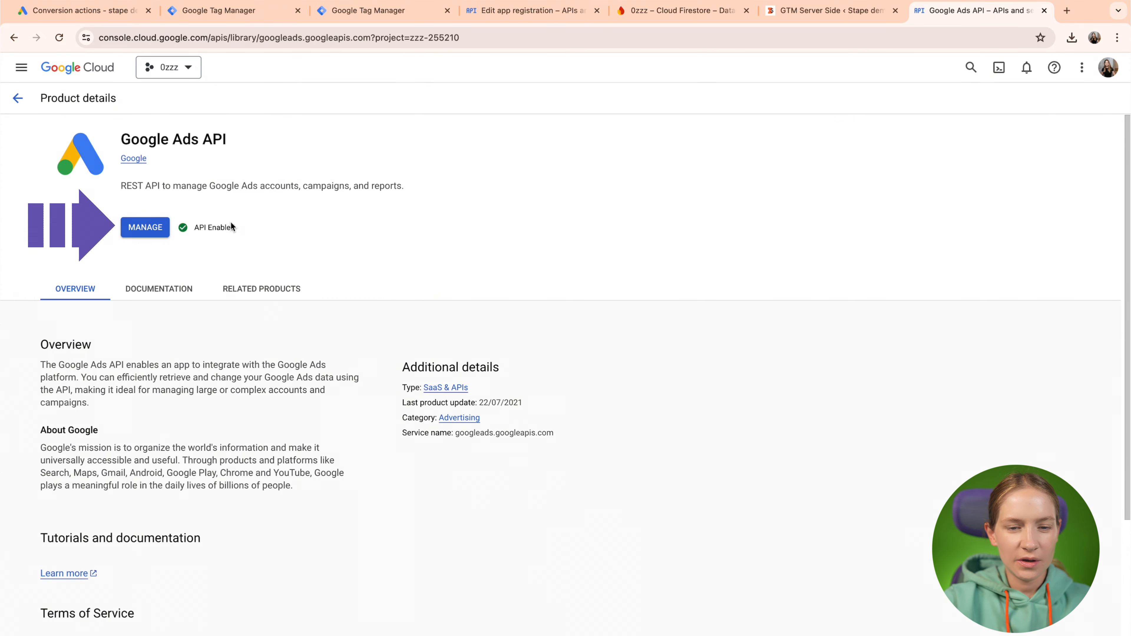
# Go back to the app registration tab and reopen the consent screen app for editing.
pyautogui.click(515, 16)
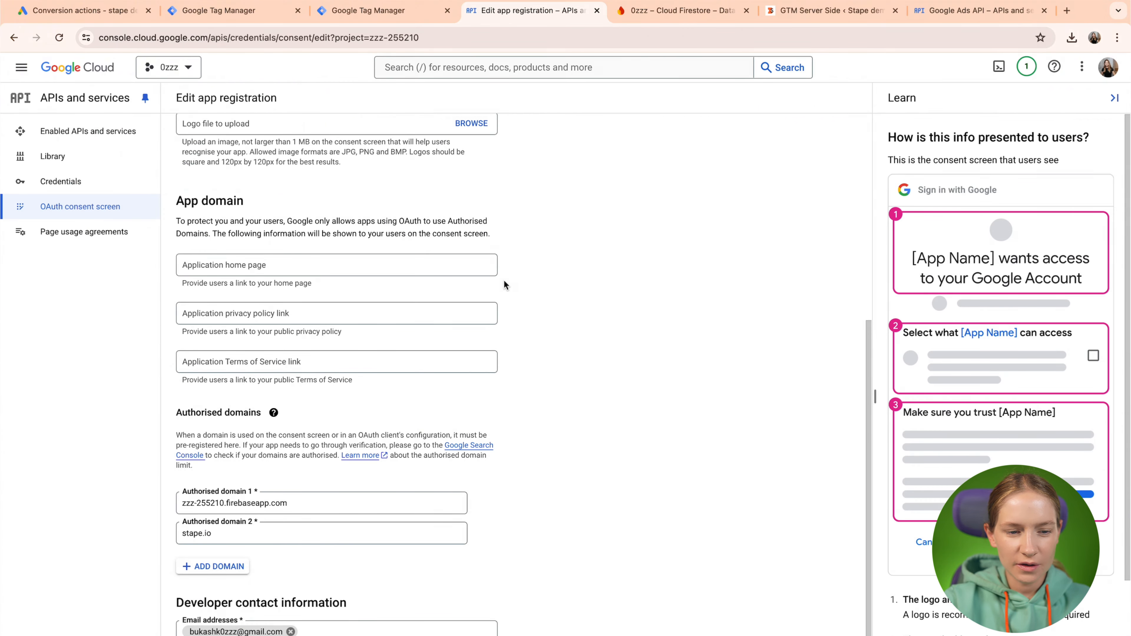
pyautogui.scroll(7, 501, 296)
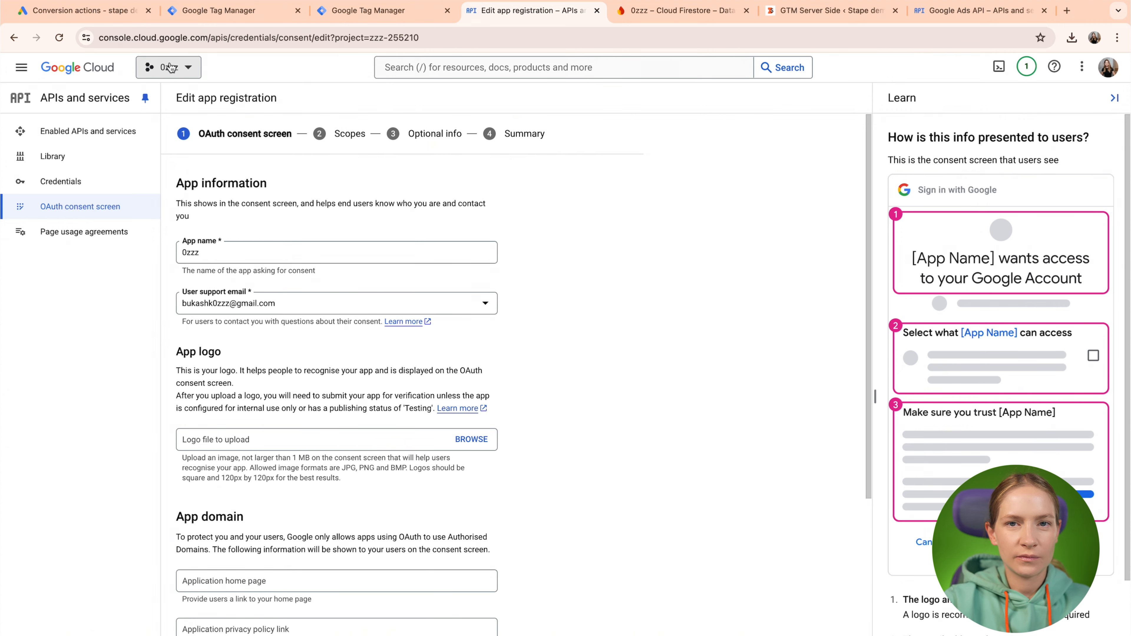
pyautogui.scroll(-5, 350, 313)
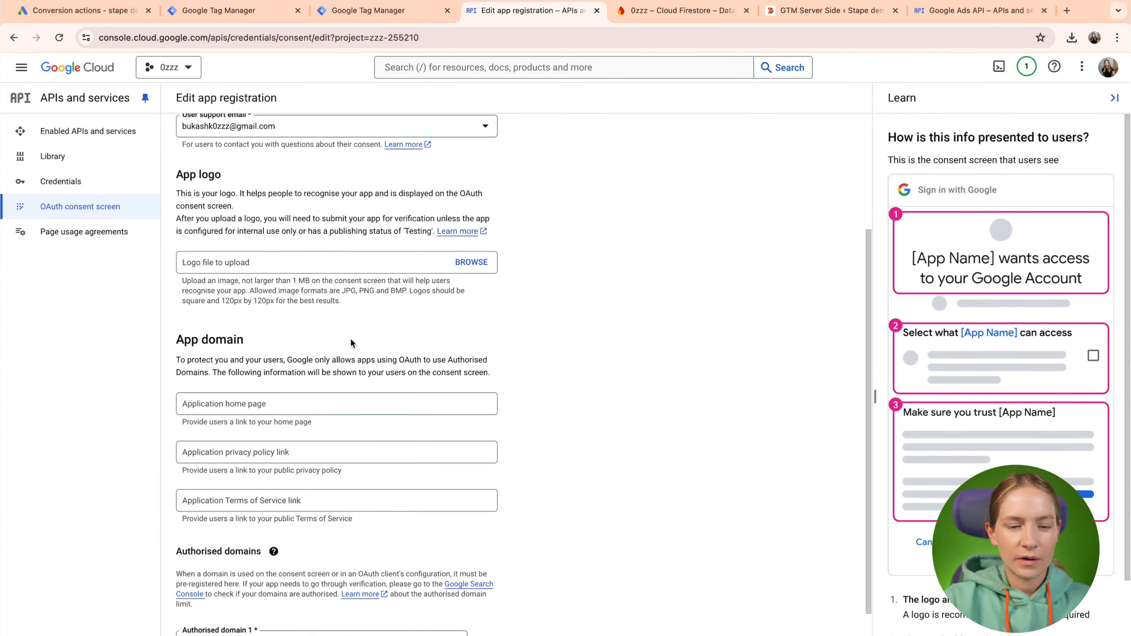
pyautogui.scroll(5, 349, 338)
pyautogui.click(81, 213)
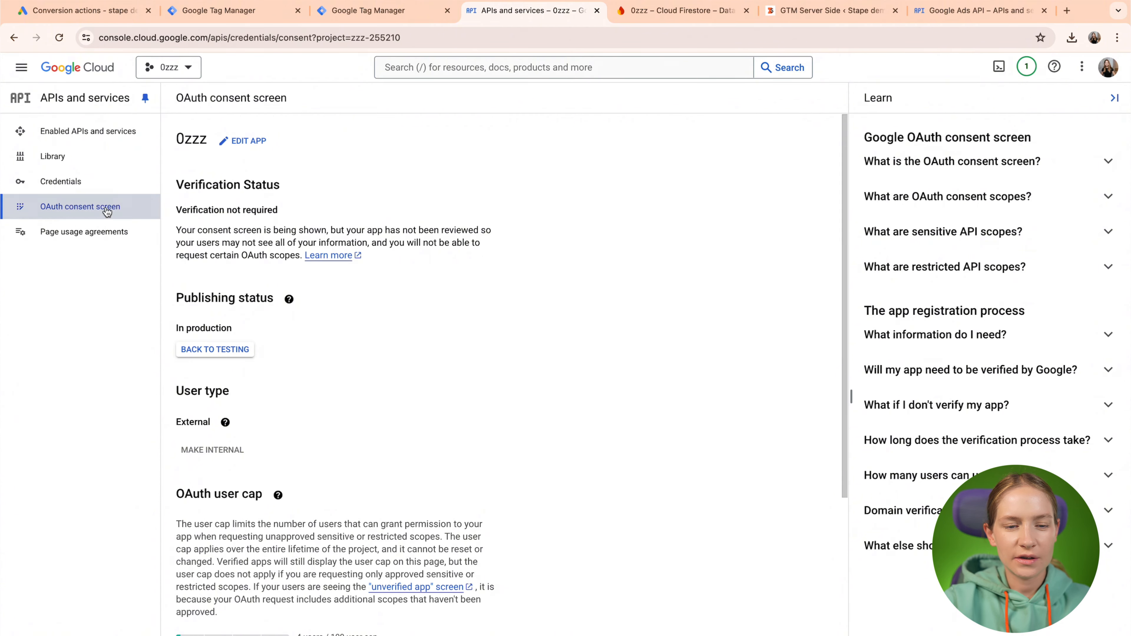
pyautogui.click(248, 142)
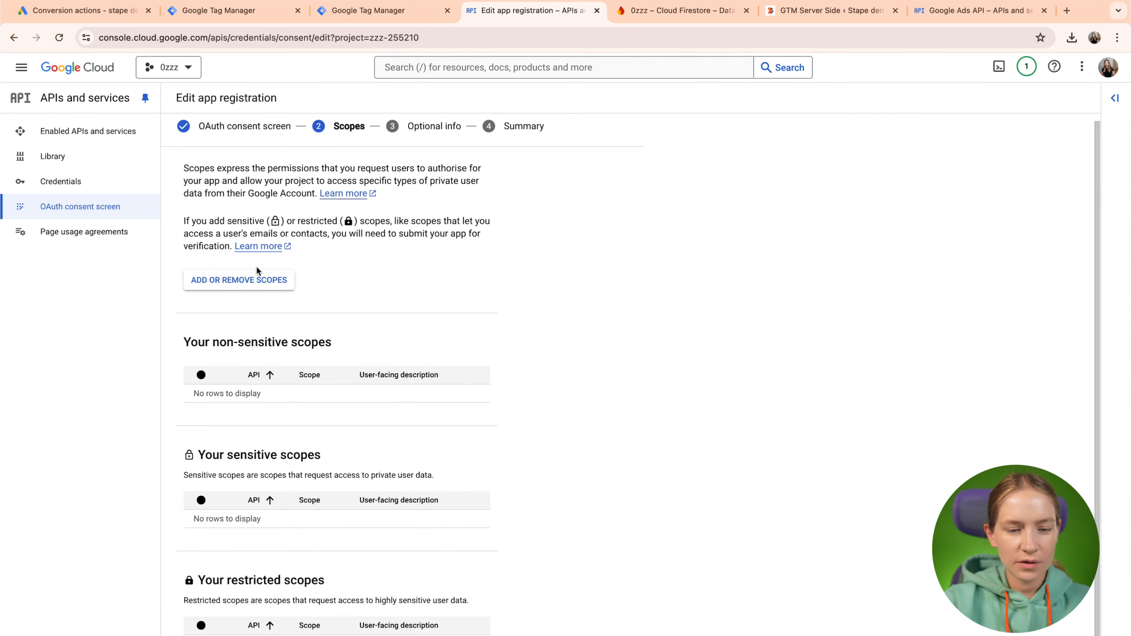
# Add the Google Ads API adwords scope, accept the verification warning, and save the scopes.
pyautogui.click(254, 280)
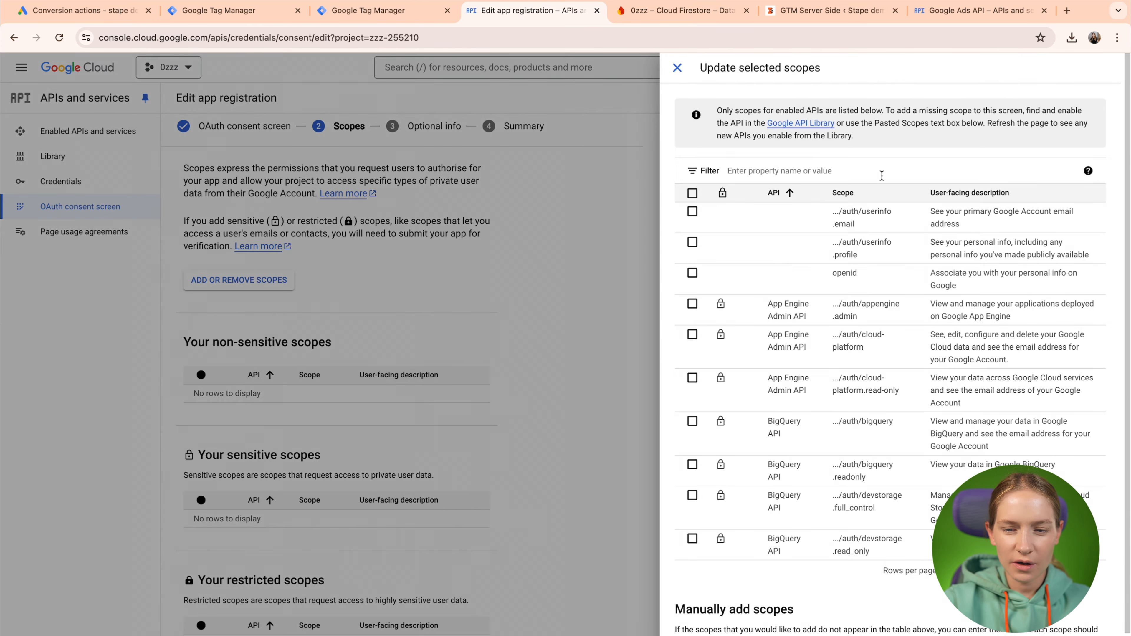
pyautogui.click(833, 172)
pyautogui.write('Google Ads API')
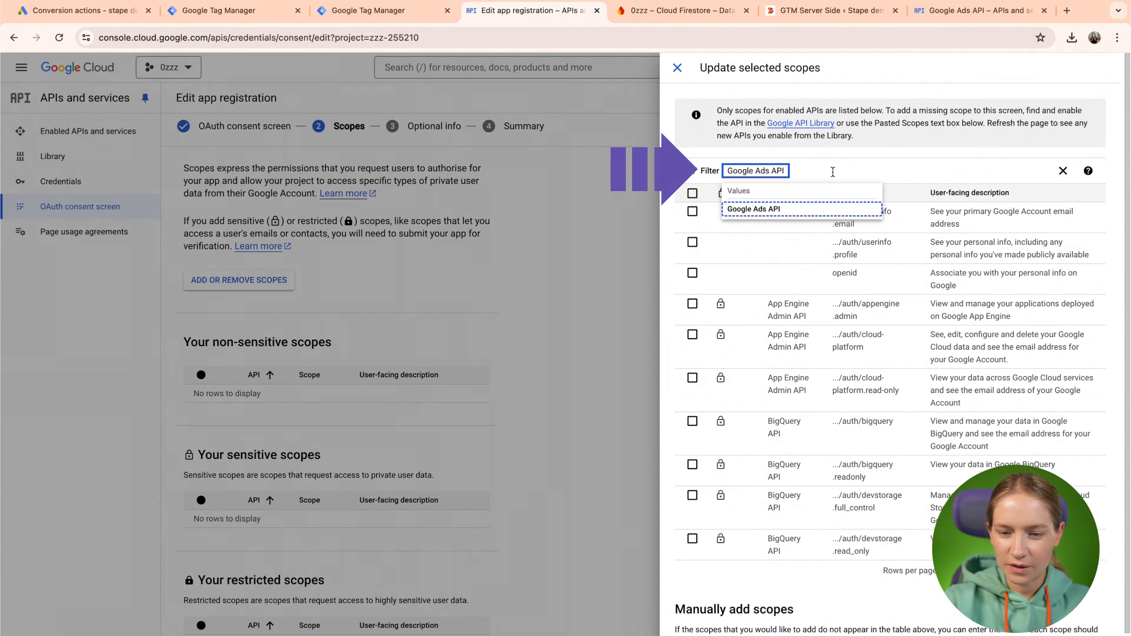
pyautogui.click(772, 207)
pyautogui.click(693, 213)
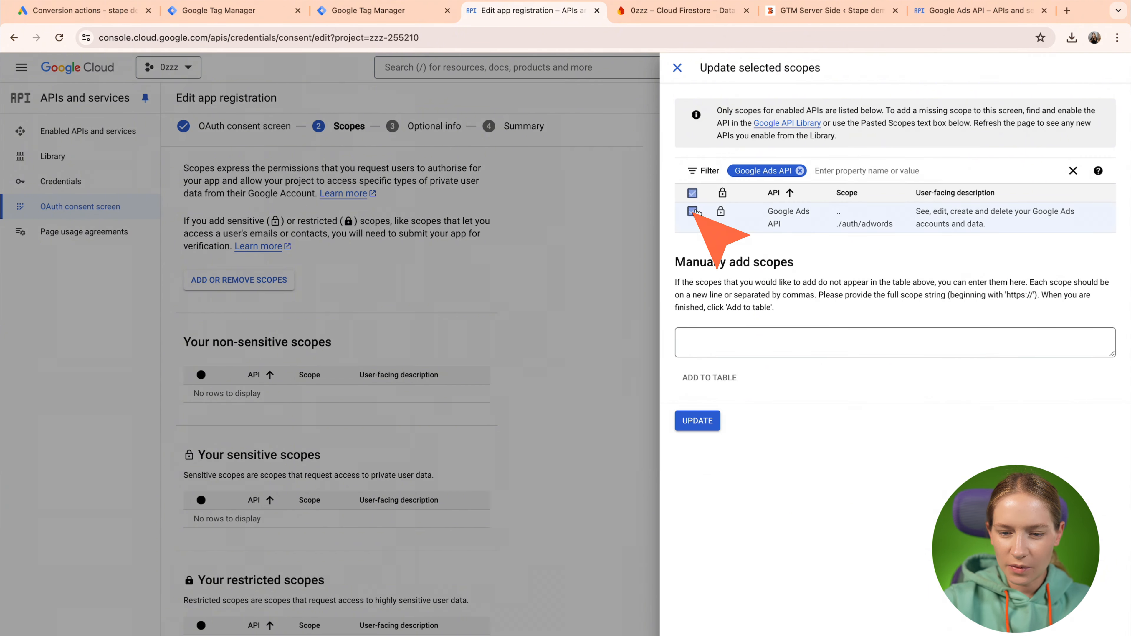
pyautogui.click(698, 421)
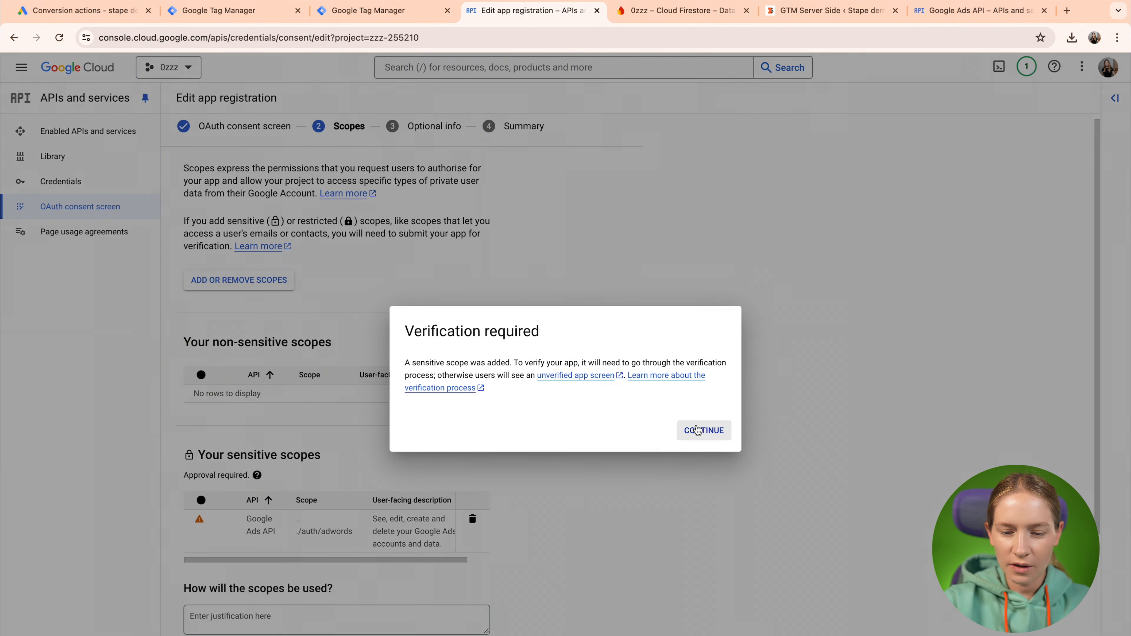
pyautogui.click(704, 430)
pyautogui.scroll(-6, 709, 437)
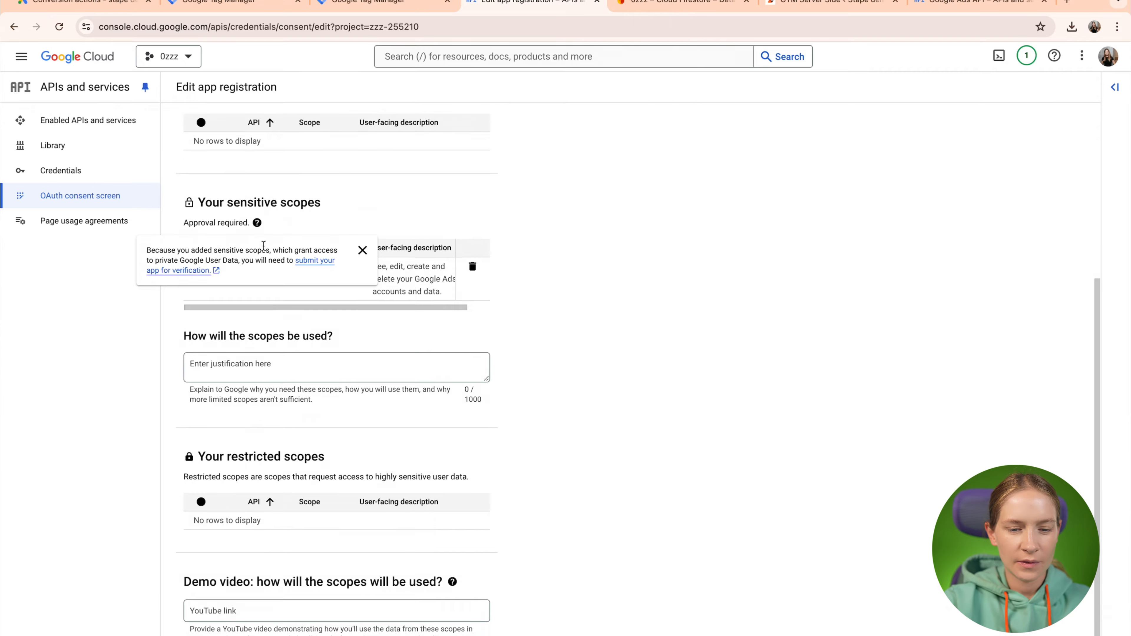
pyautogui.click(258, 570)
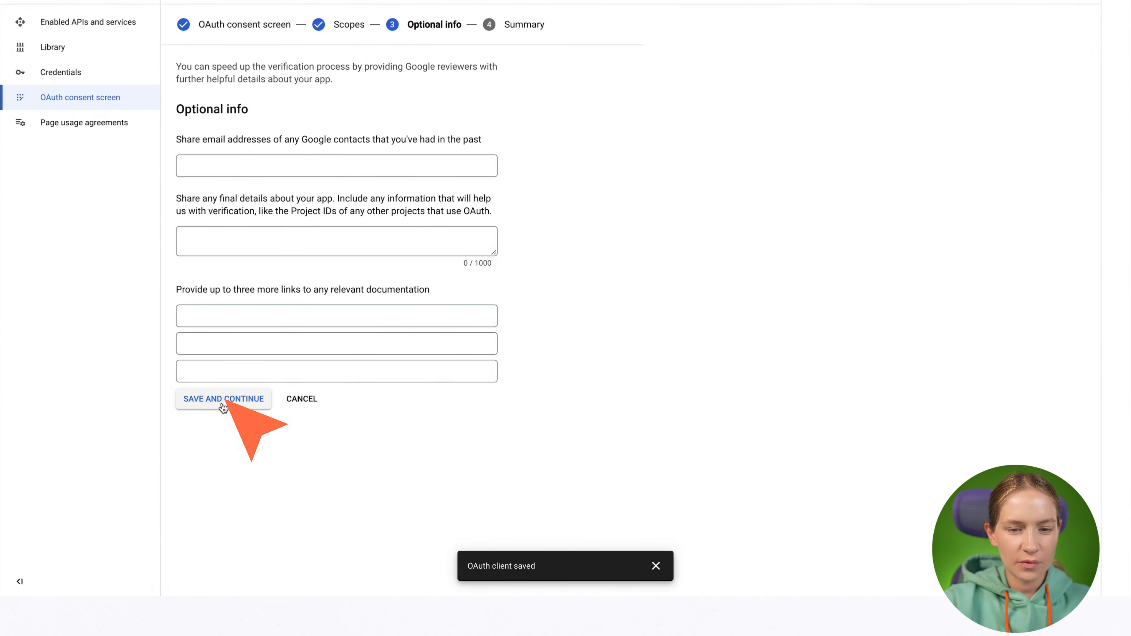
# Save the optional info step, review the Summary, and return to the consent screen dashboard.
pyautogui.click(222, 399)
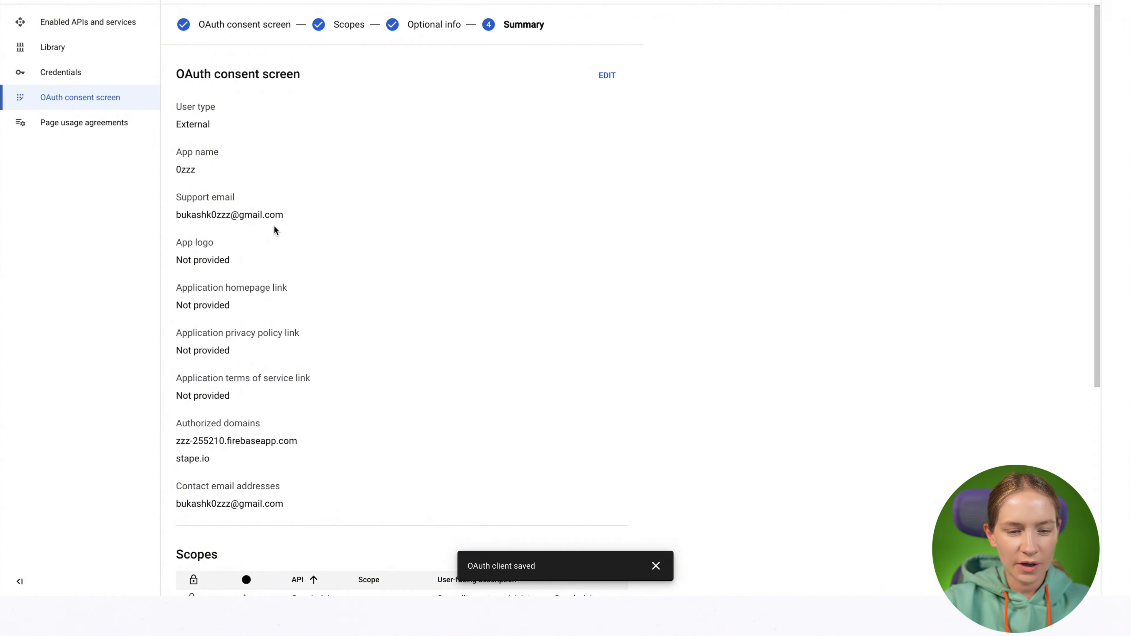
pyautogui.scroll(-5, 275, 227)
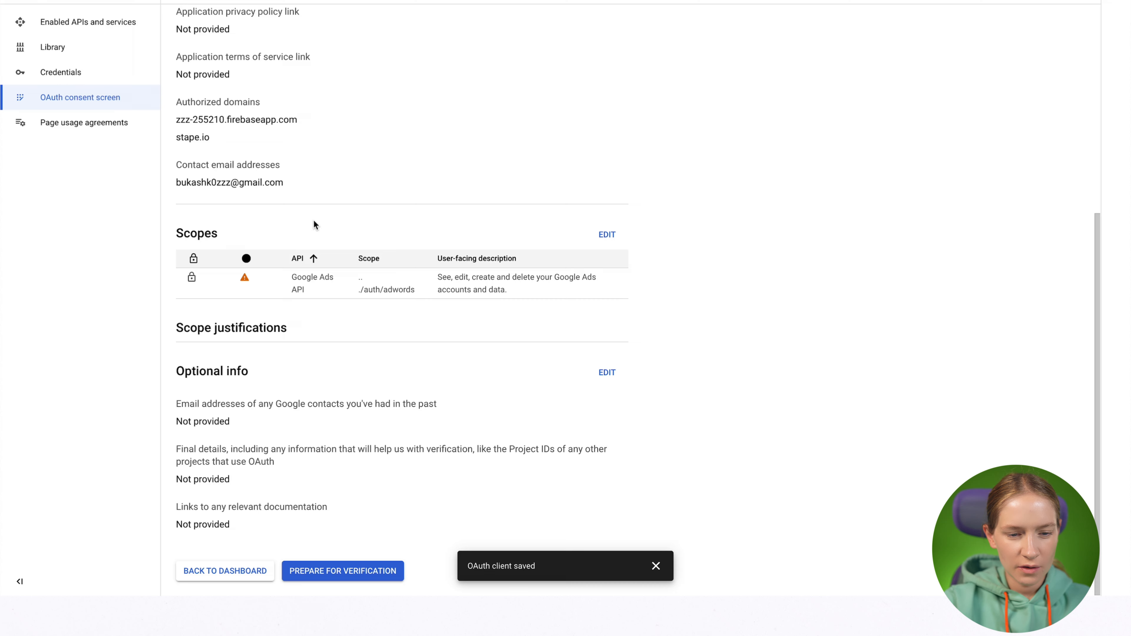
pyautogui.scroll(5, 313, 220)
pyautogui.scroll(-5, 313, 220)
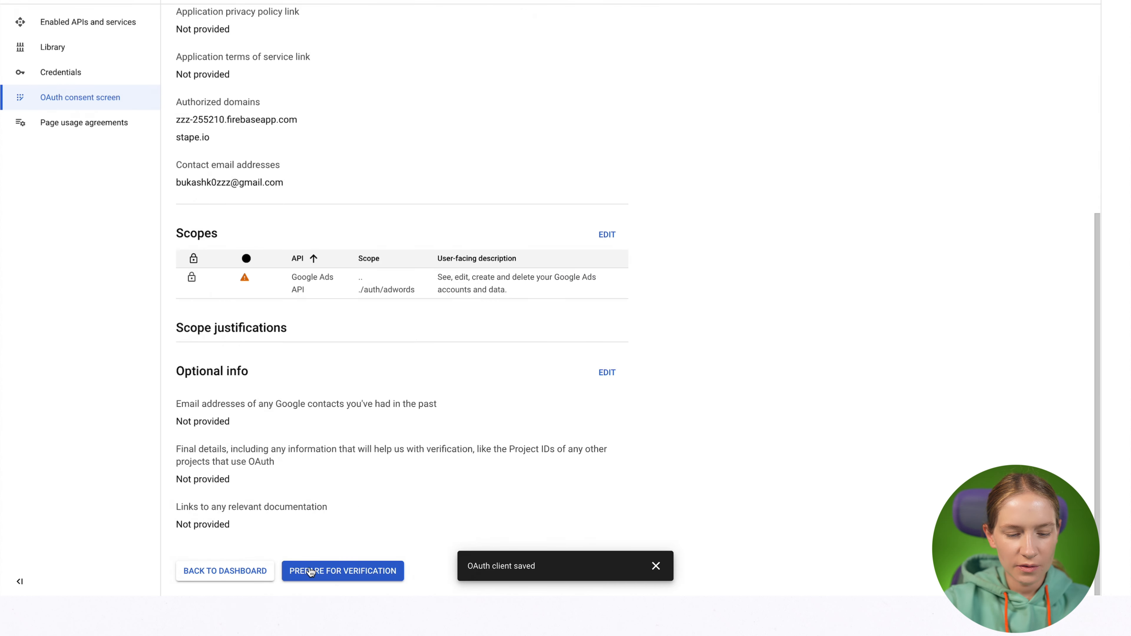
pyautogui.click(251, 572)
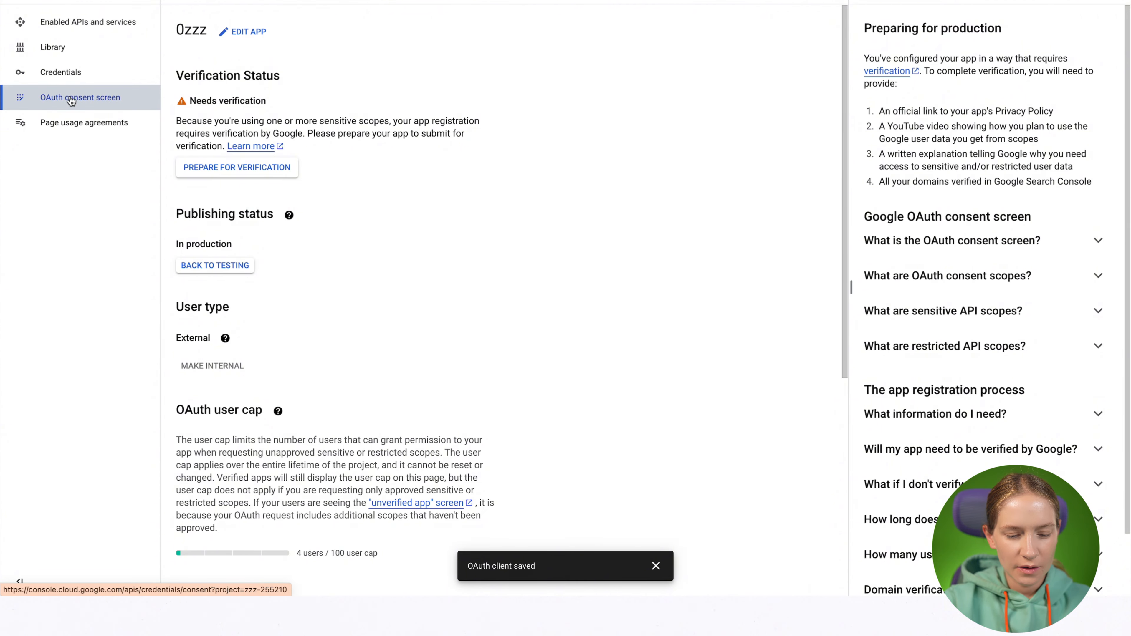
# Review the consent screen dashboard, then open the Credentials list showing Google ads offline.
pyautogui.scroll(-5, 248, 279)
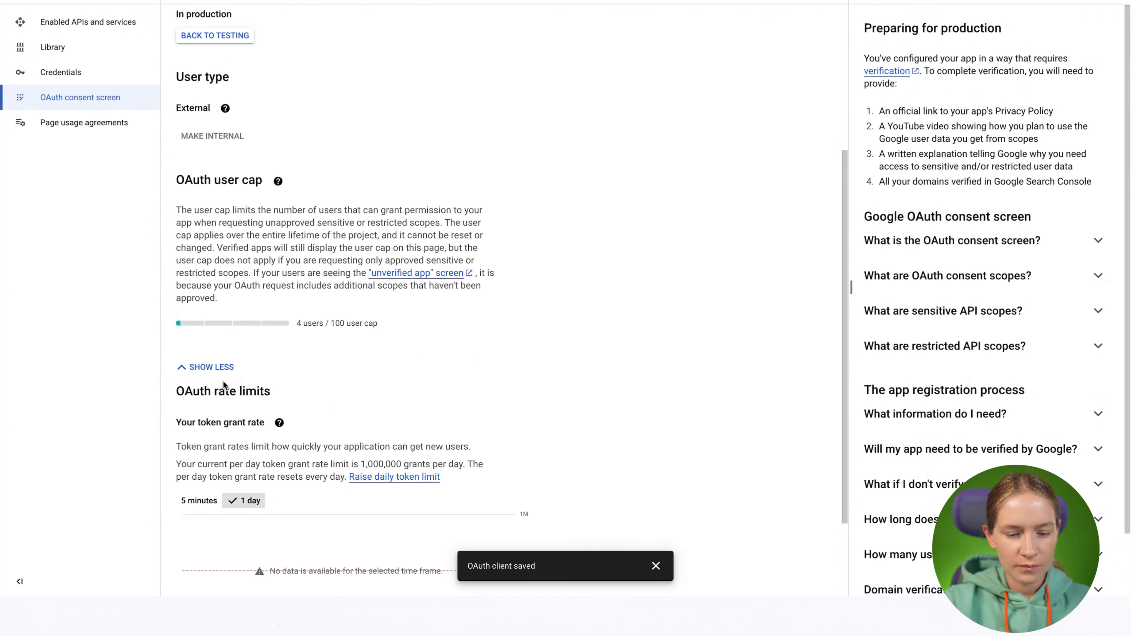
pyautogui.scroll(7, 224, 384)
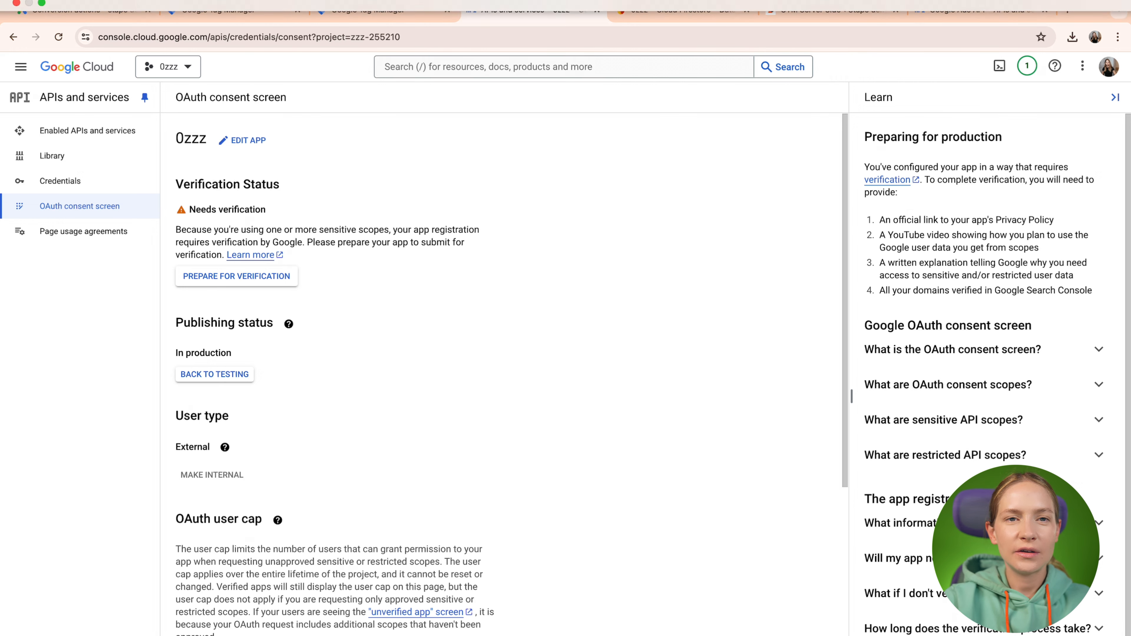
pyautogui.click(92, 178)
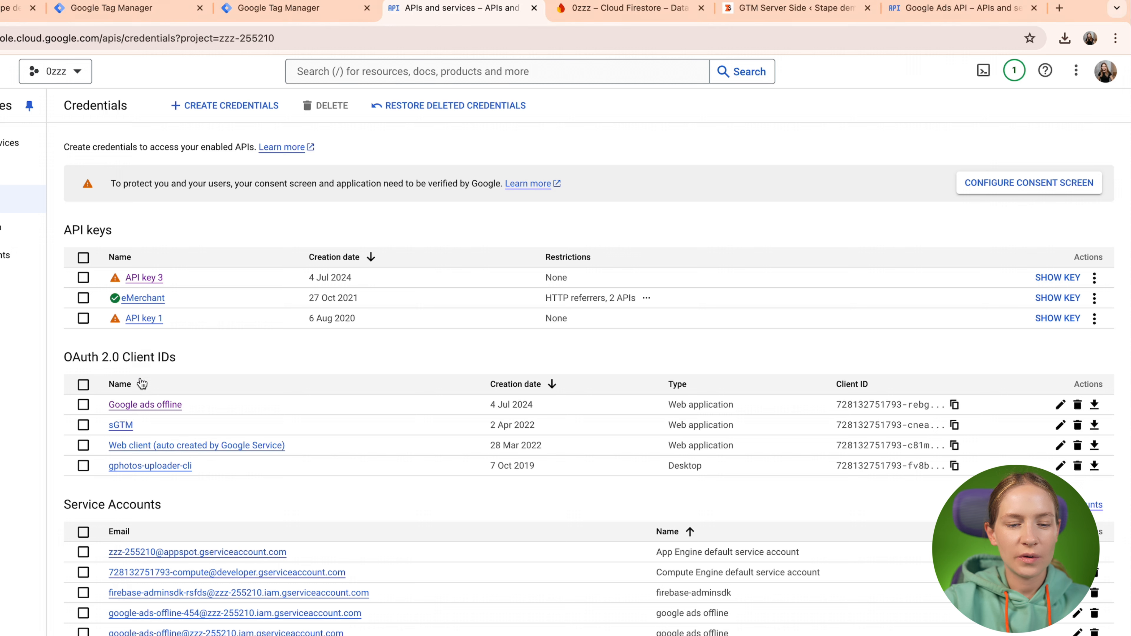
# Open the Google ads offline OAuth client and select its Client ID value.
pyautogui.click(152, 408)
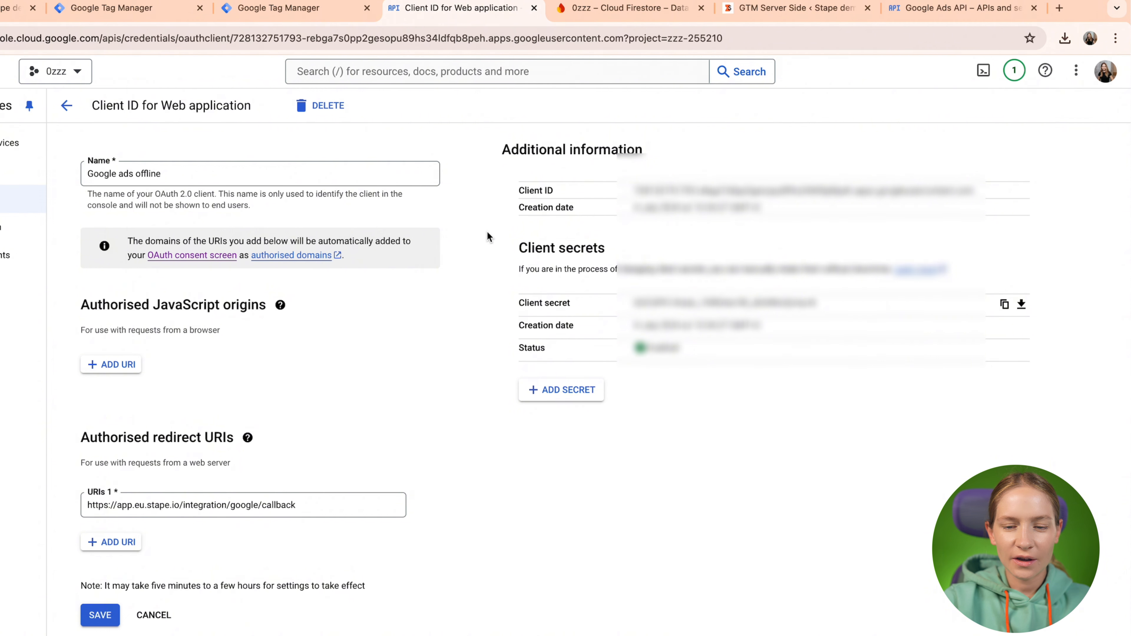
pyautogui.doubleClick(533, 191)
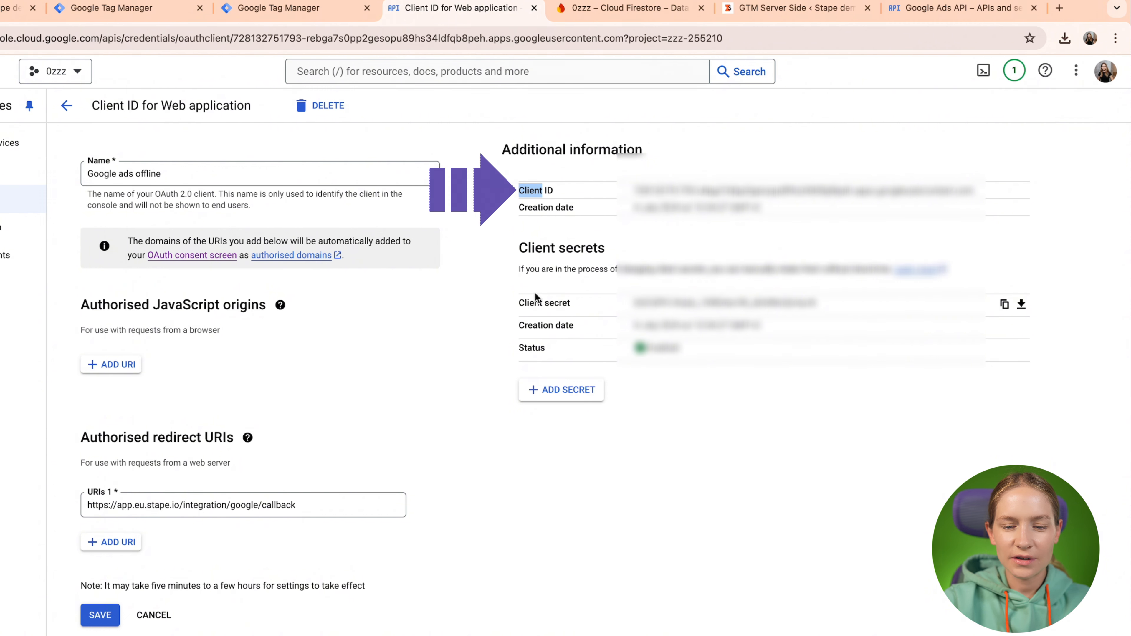
pyautogui.tripleClick(536, 302)
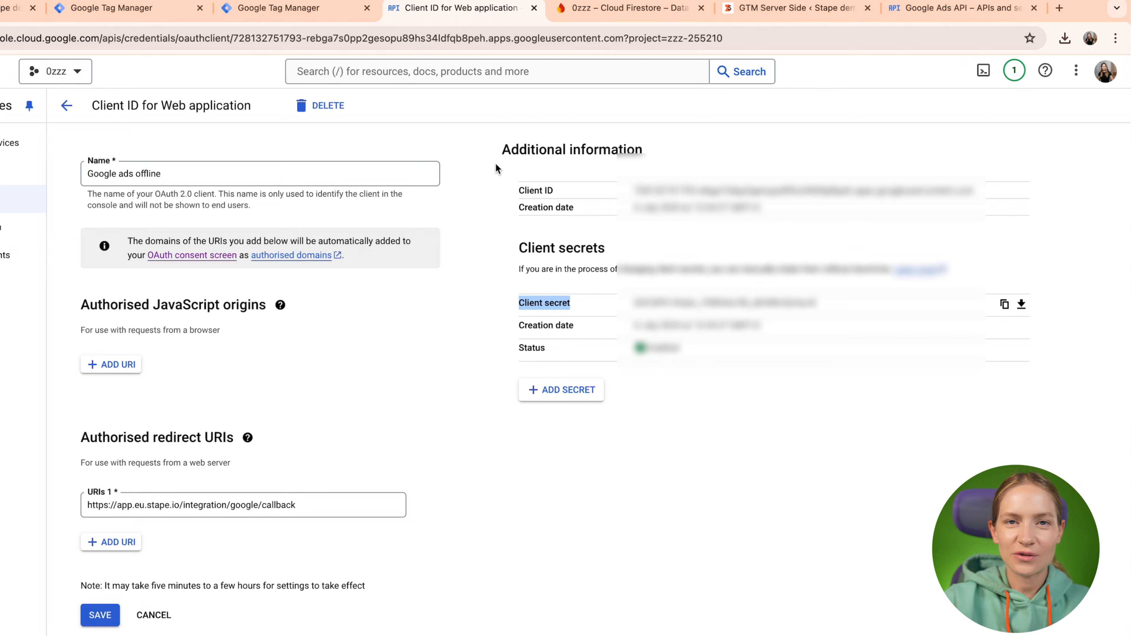
pyautogui.tripleClick(801, 191)
# Paste the copied client ID into Stape's Client ID field and start authorization.
pyautogui.hotkey('ctrl', 'Left')
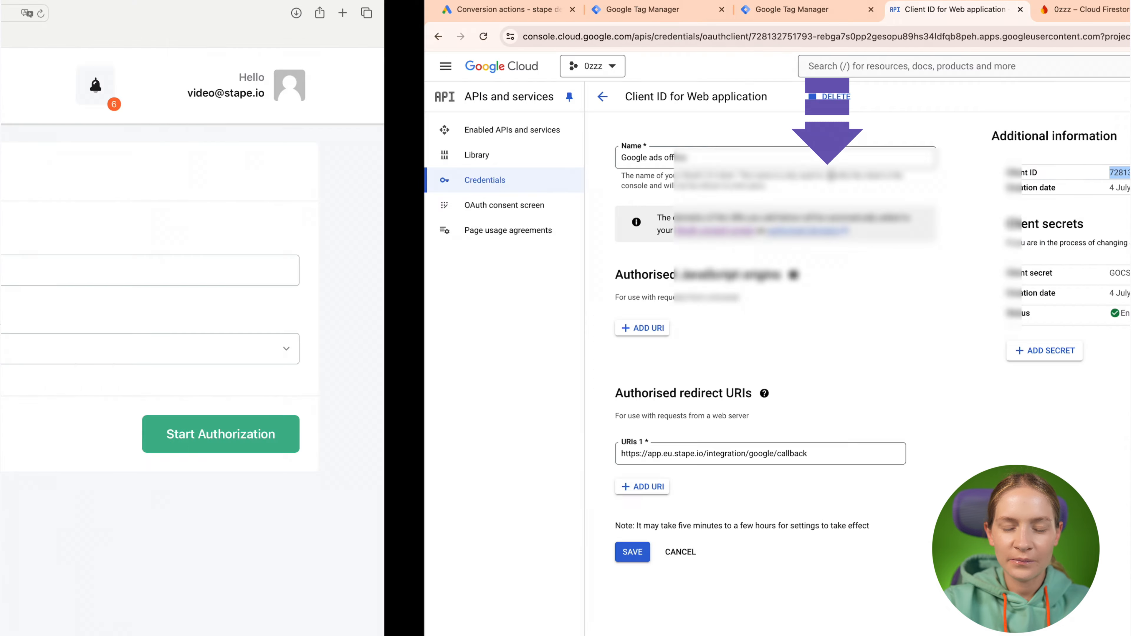
pyautogui.click(488, 270)
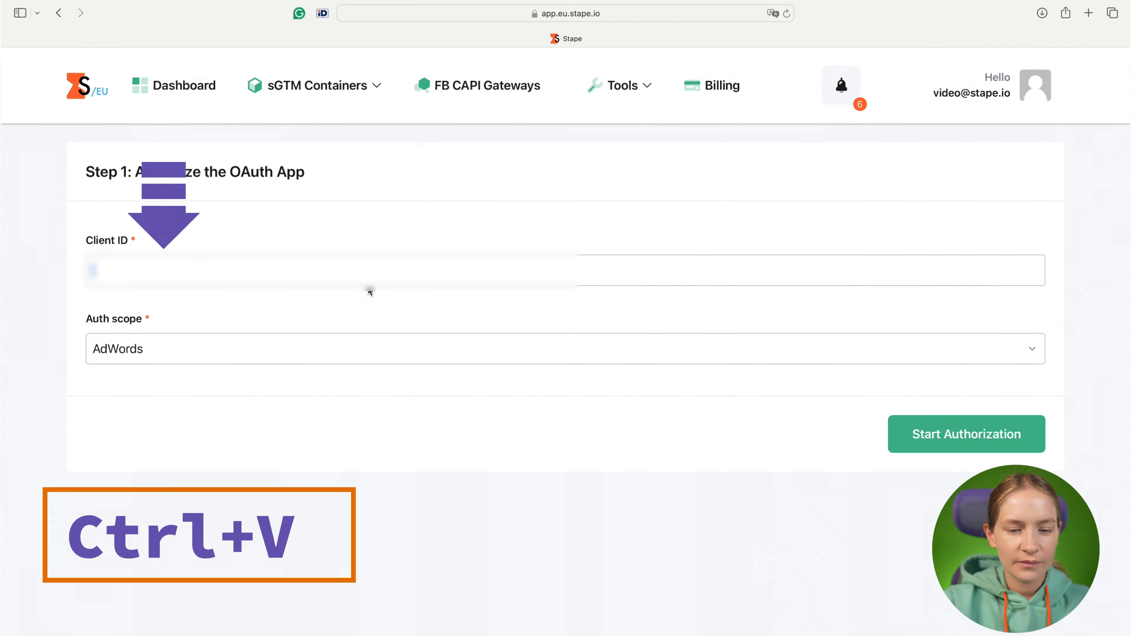
pyautogui.press('super+v')
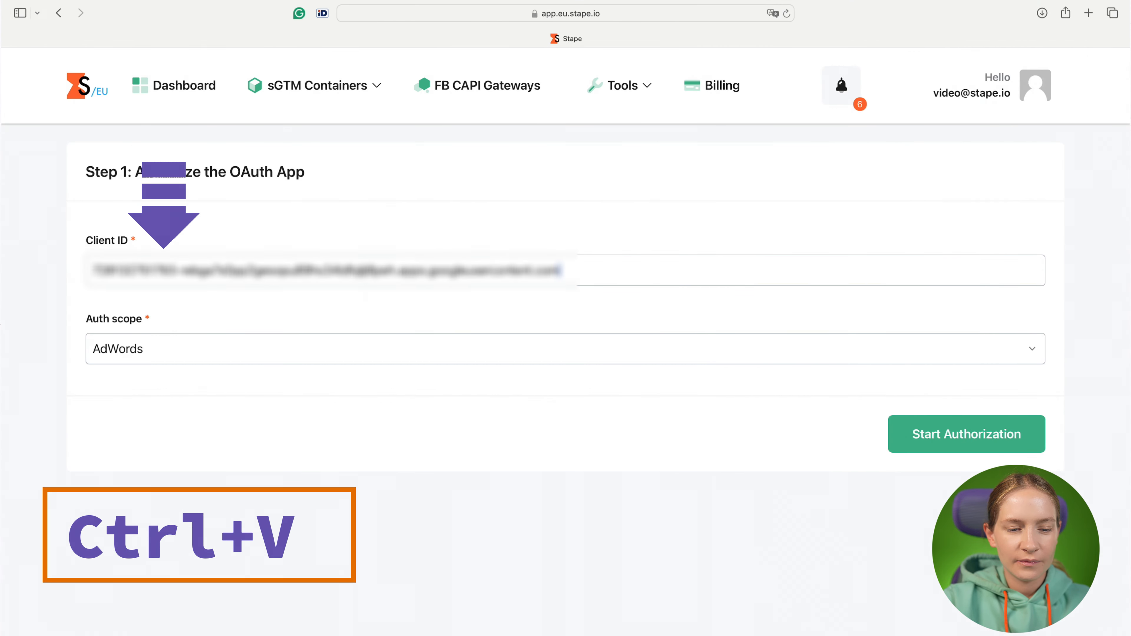
pyautogui.click(927, 436)
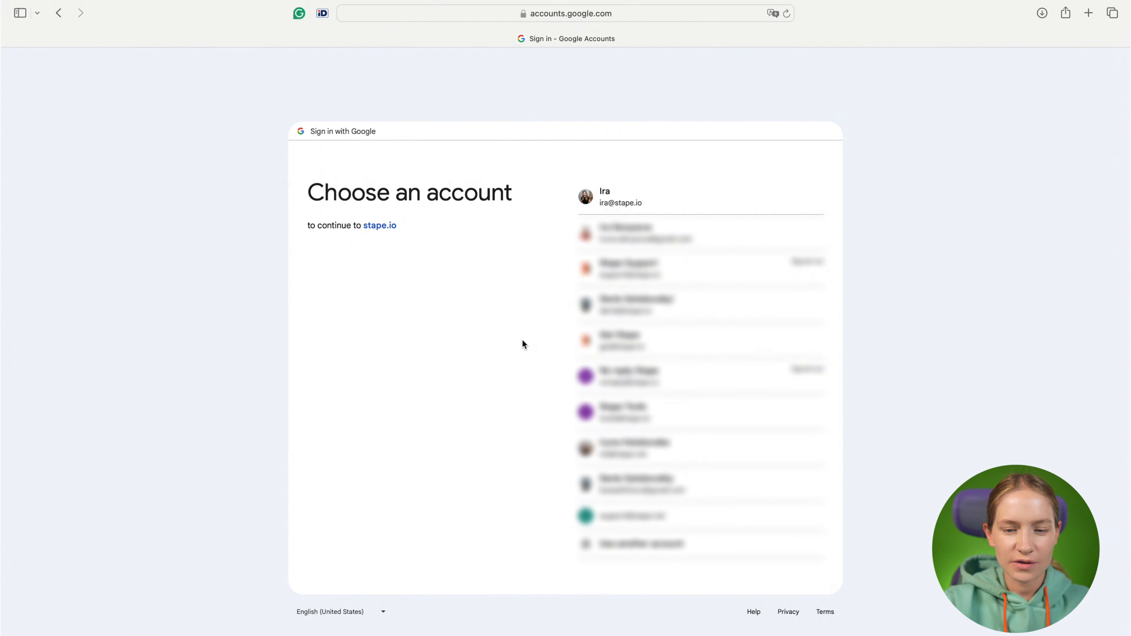
# Choose the Google account, bypass the unverified-app warning, and grant stape.io access to Google Ads data.
pyautogui.click(600, 199)
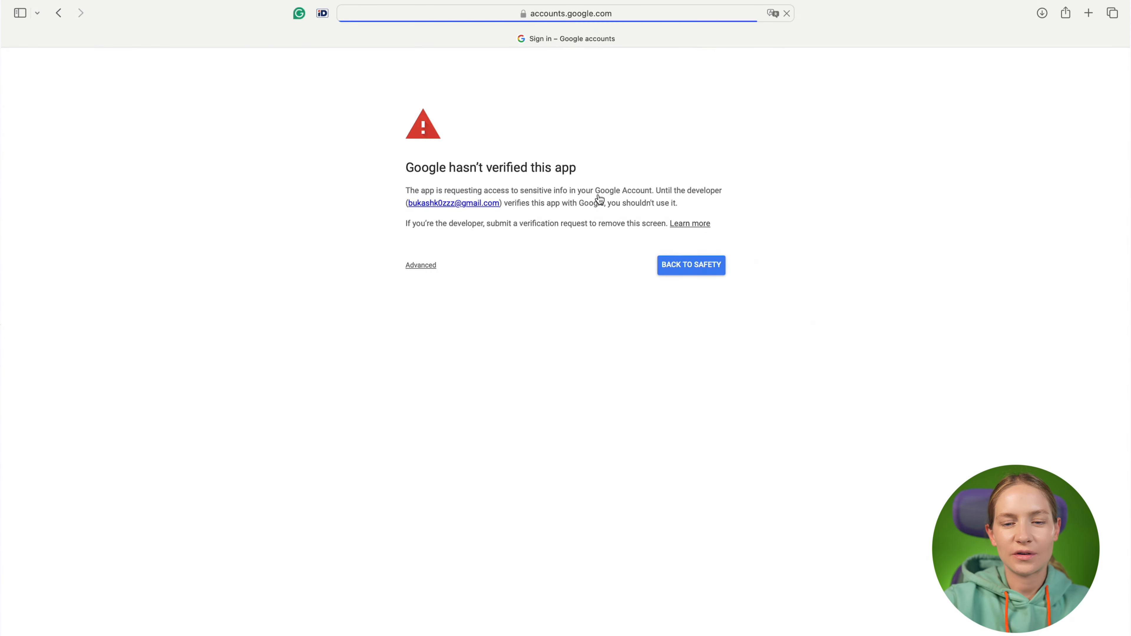
pyautogui.click(422, 267)
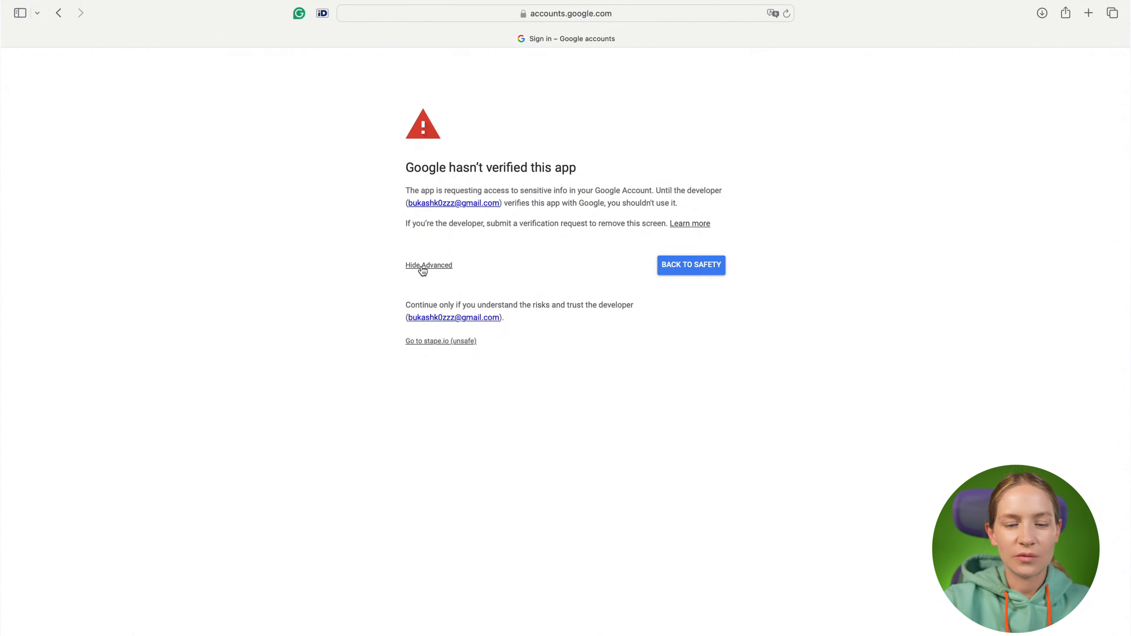
pyautogui.click(432, 343)
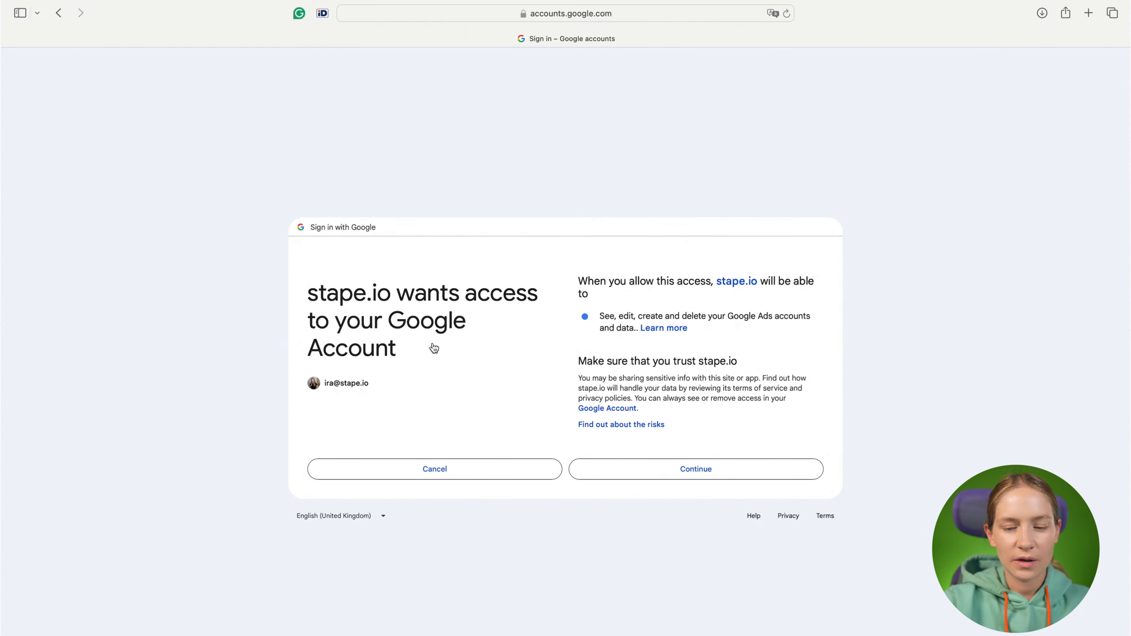
pyautogui.click(674, 467)
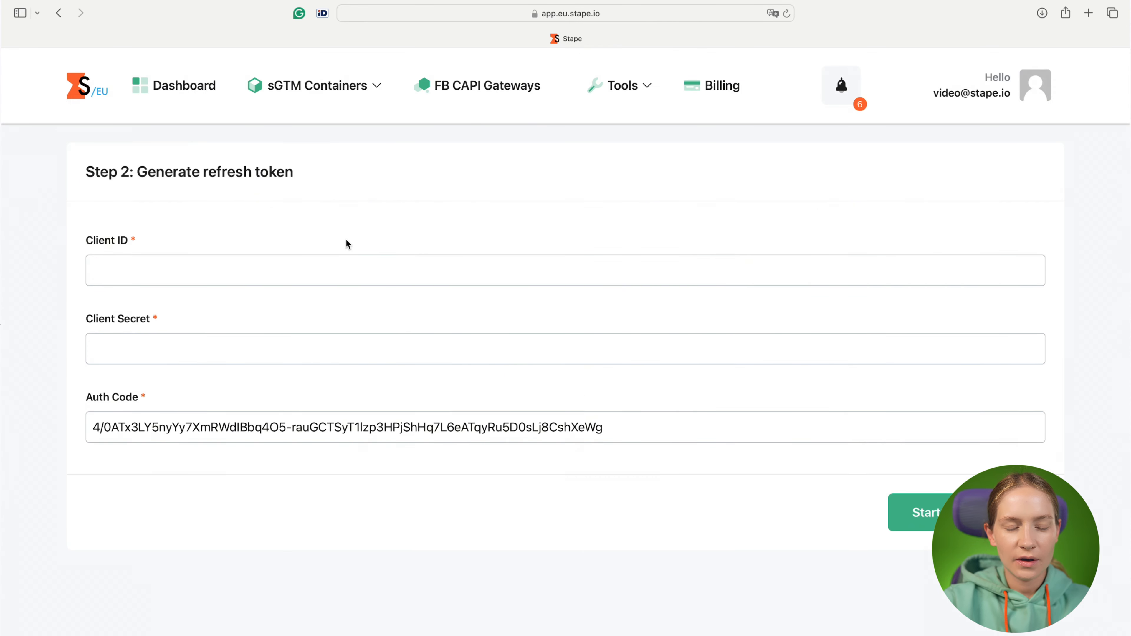
# Paste the OAuth client ID into Stape and copy the client secret from Cloud Console.
pyautogui.click(281, 266)
pyautogui.press('super+v')
pyautogui.hotkey('ctrl', 'Right')
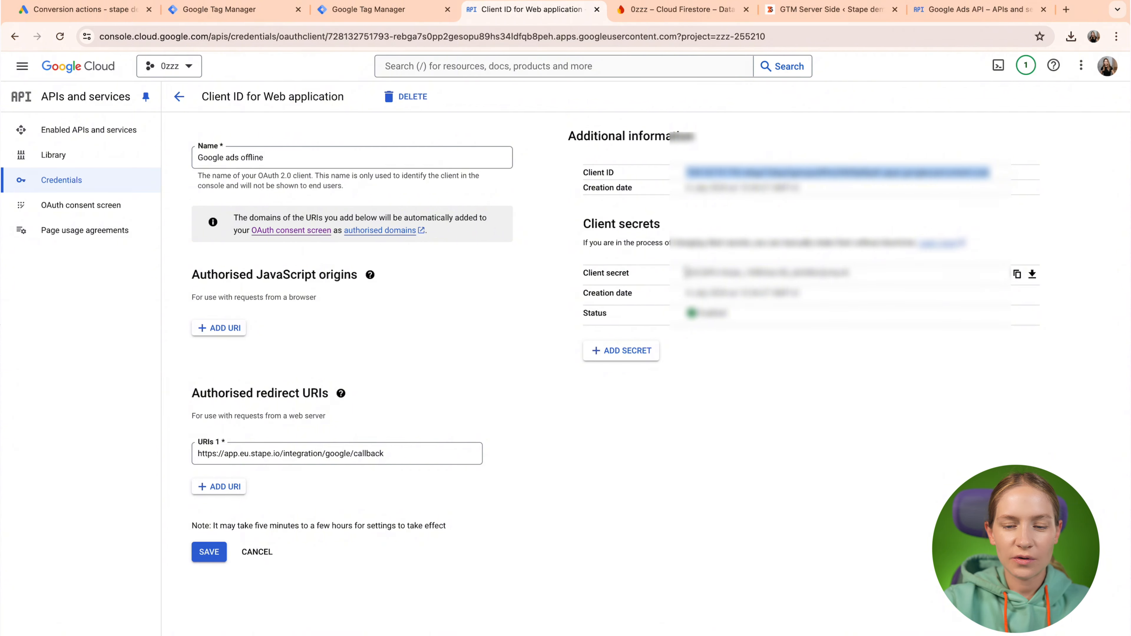
pyautogui.moveTo(686, 273); pyautogui.dragTo(846, 268)
pyautogui.click(1001, 282)
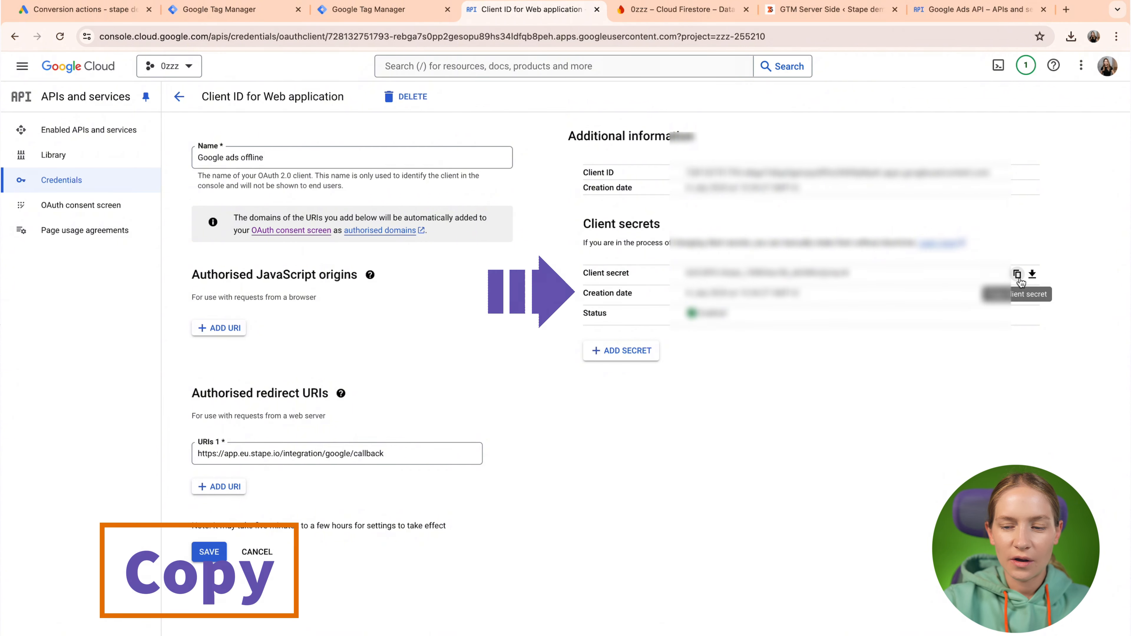
pyautogui.hotkey('ctrl', 'Left')
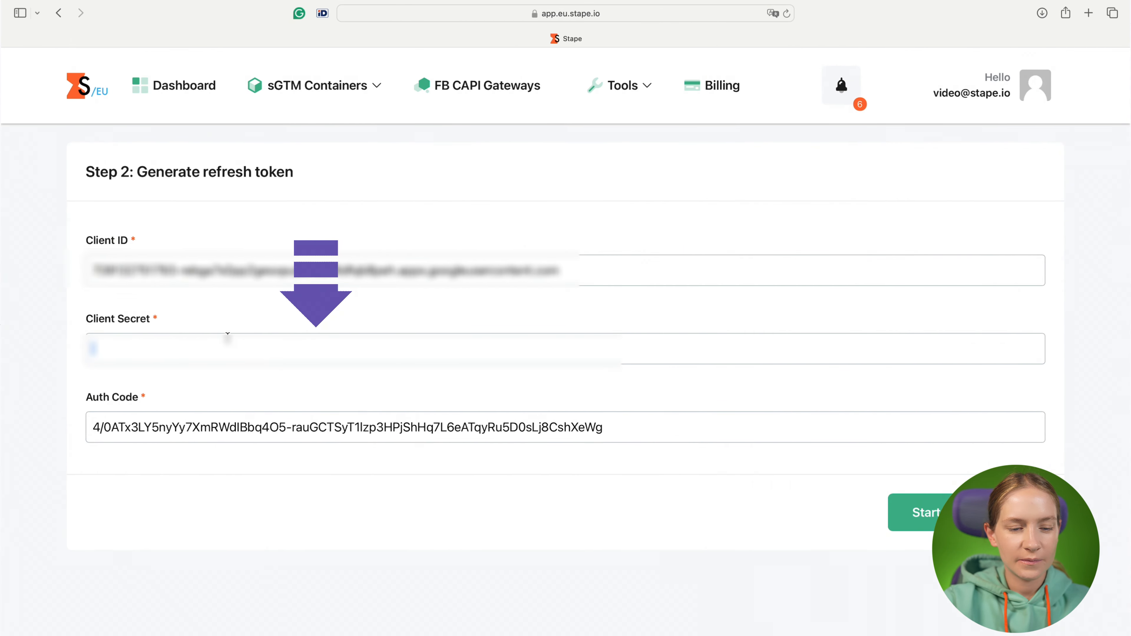
# Enter the client secret in Stape, generate the refresh token, and select it.
pyautogui.hotkey('ctrl', 'v')
pyautogui.click(913, 513)
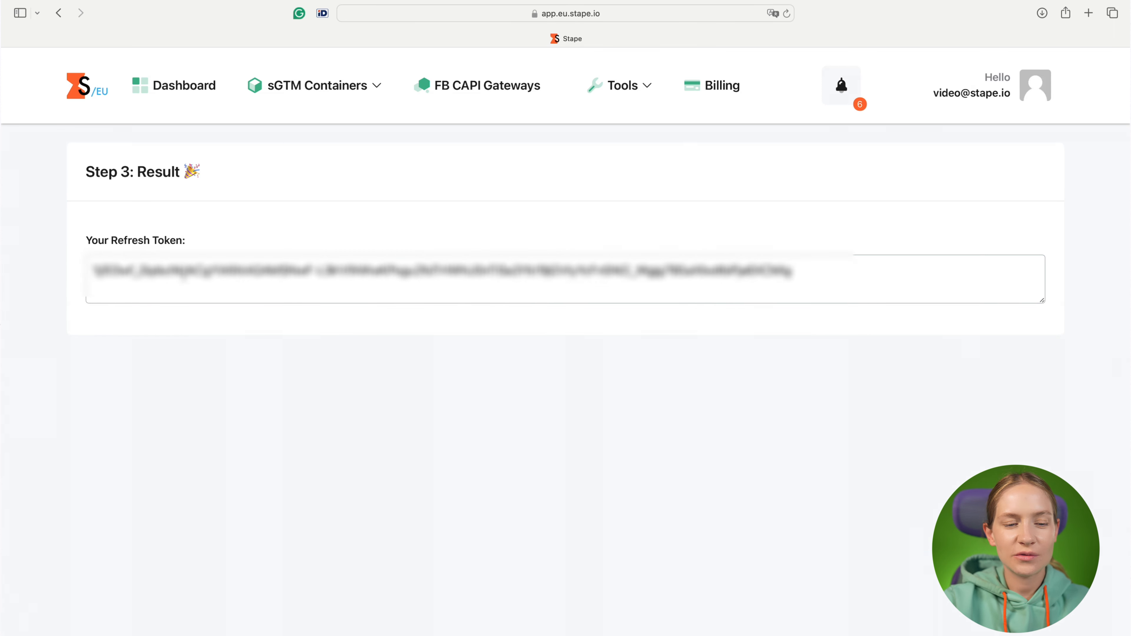
pyautogui.moveTo(92, 270); pyautogui.dragTo(794, 271)
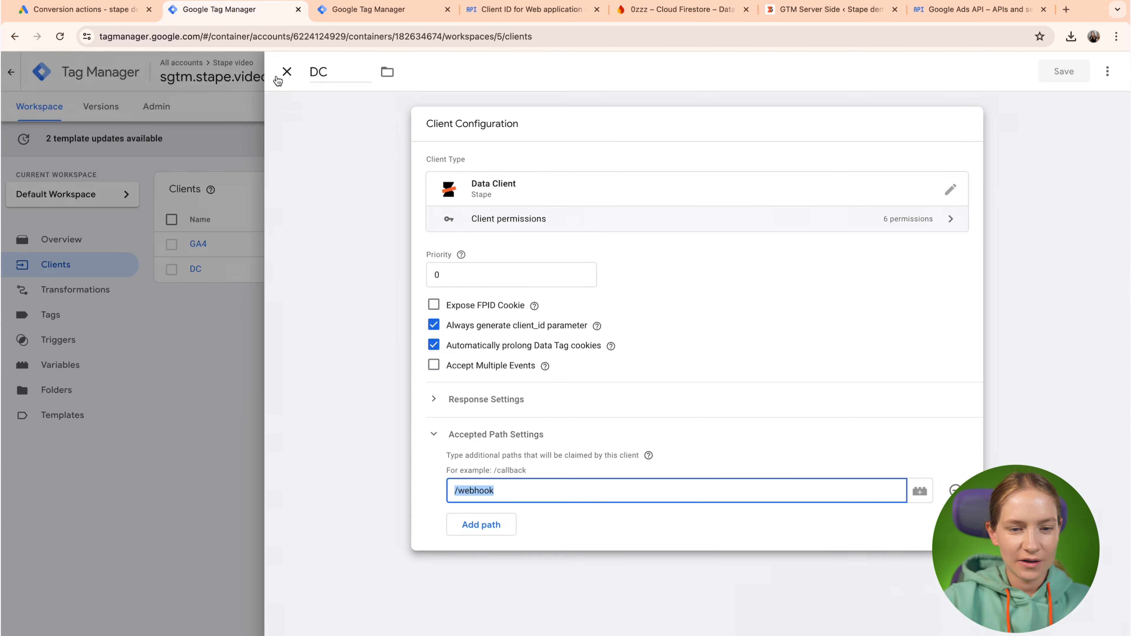
# Close the DC client and show the sgtm.stape.video container's Templates page.
pyautogui.click(277, 76)
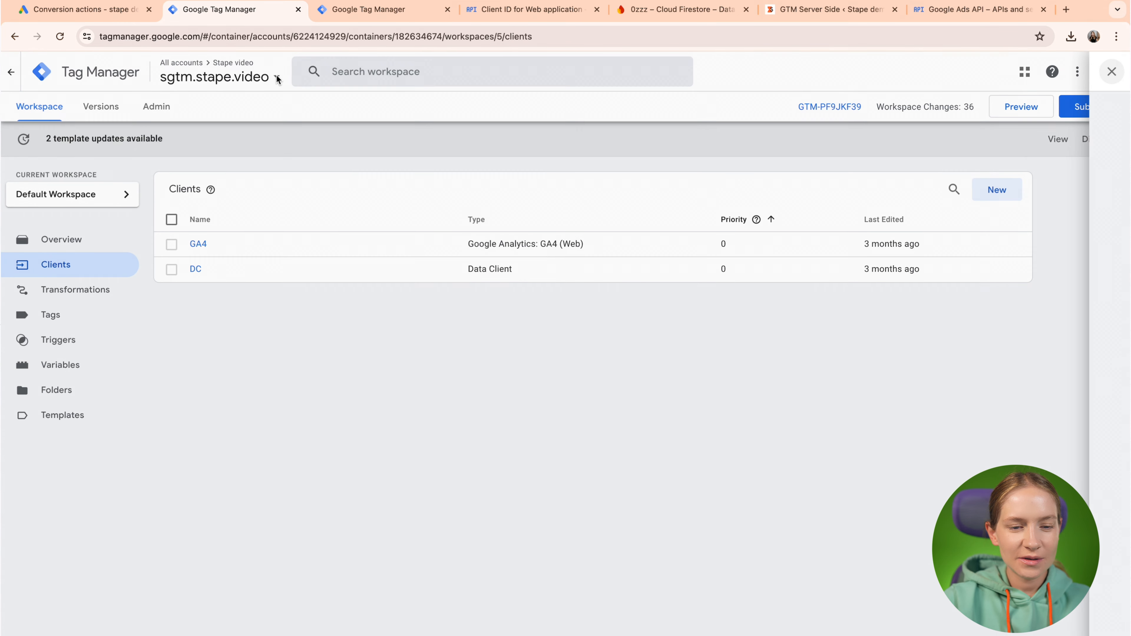
pyautogui.click(70, 427)
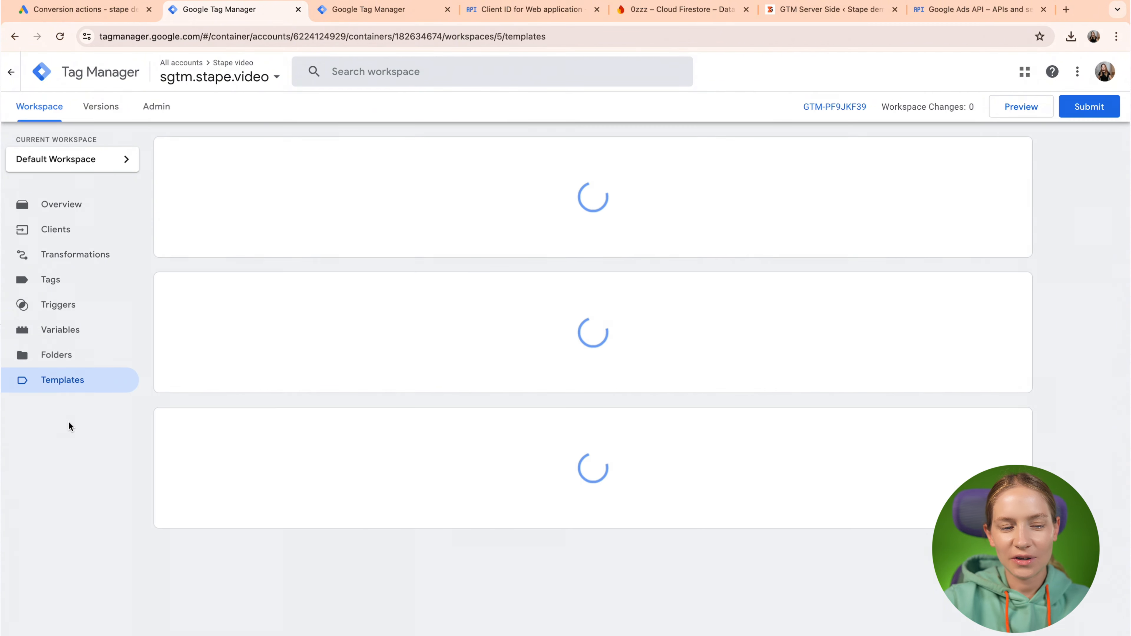
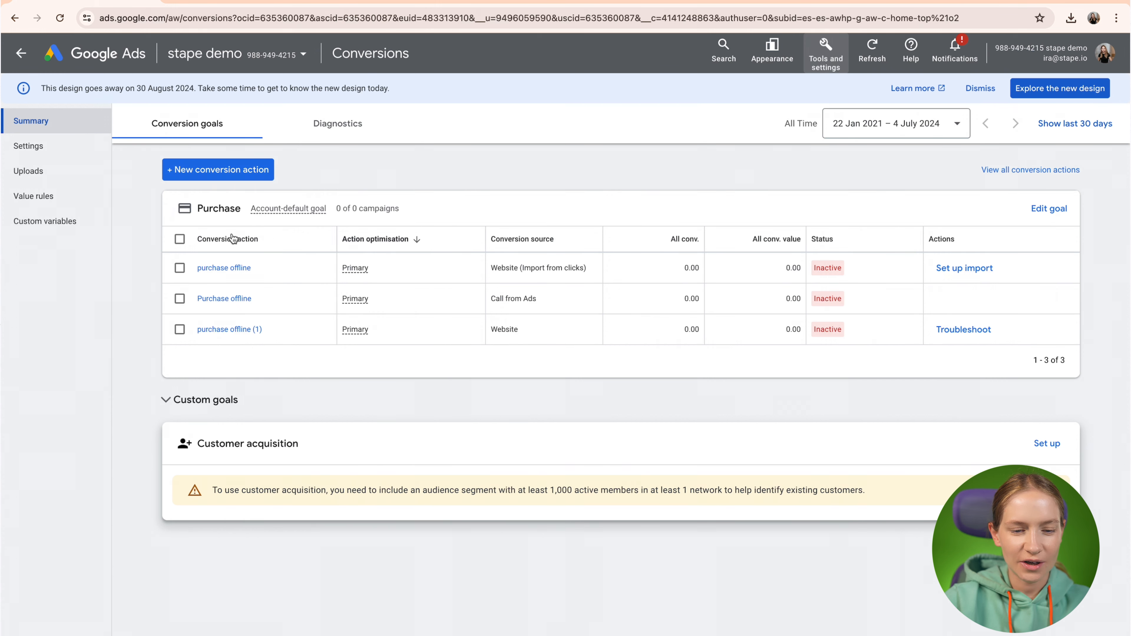
pyautogui.click(249, 268)
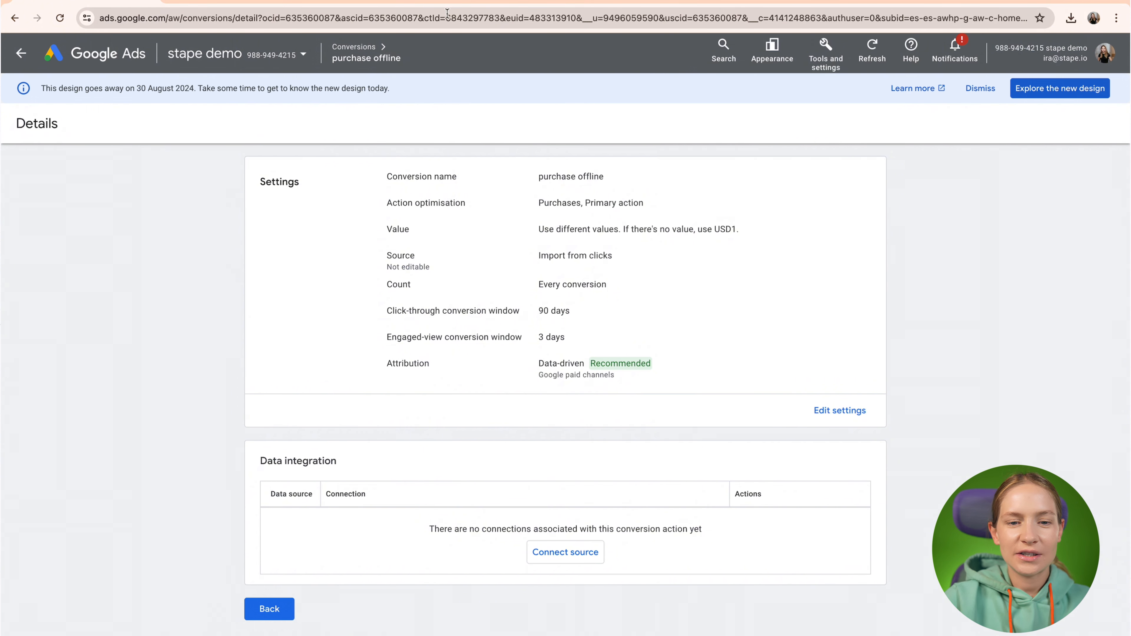
pyautogui.click(468, 18)
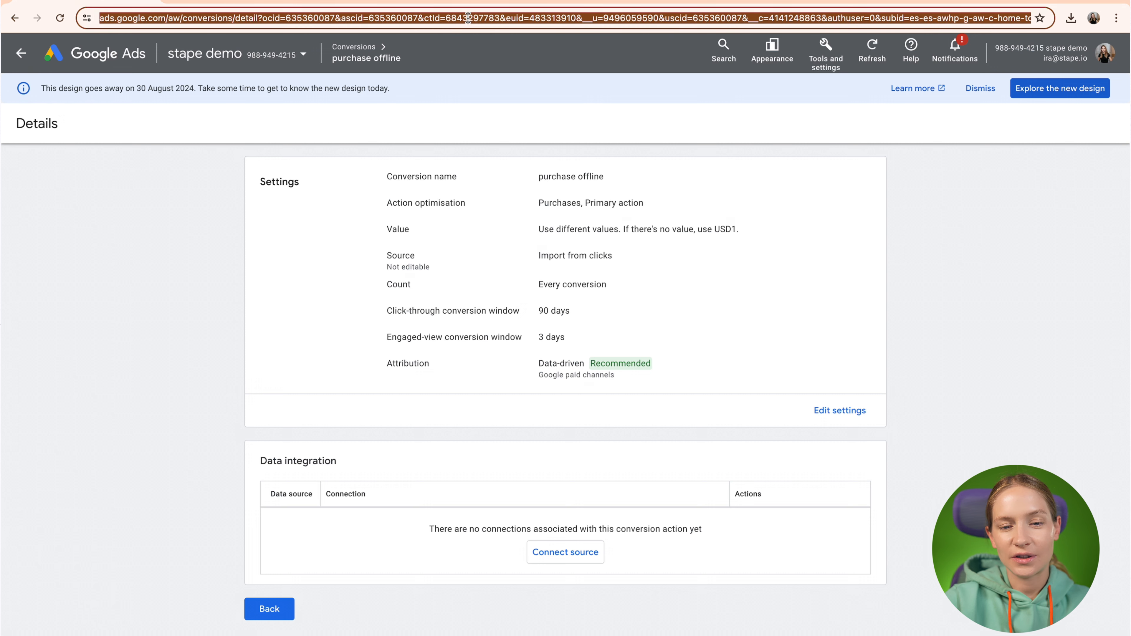
pyautogui.doubleClick(476, 18)
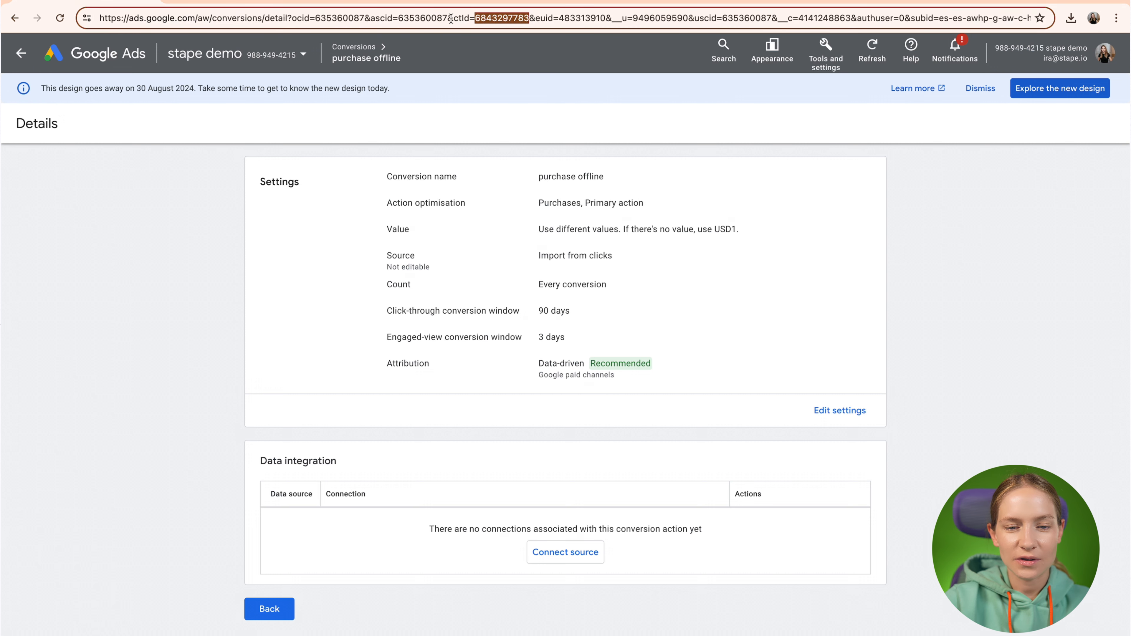
pyautogui.moveTo(453, 19); pyautogui.dragTo(465, 21)
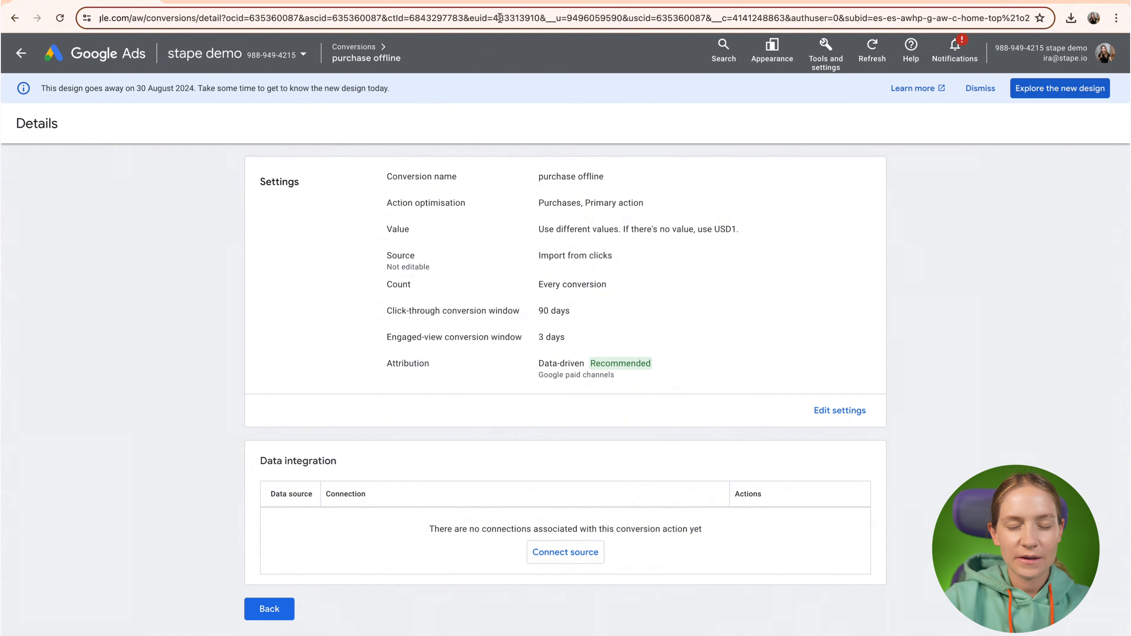
pyautogui.doubleClick(517, 19)
pyautogui.doubleClick(438, 19)
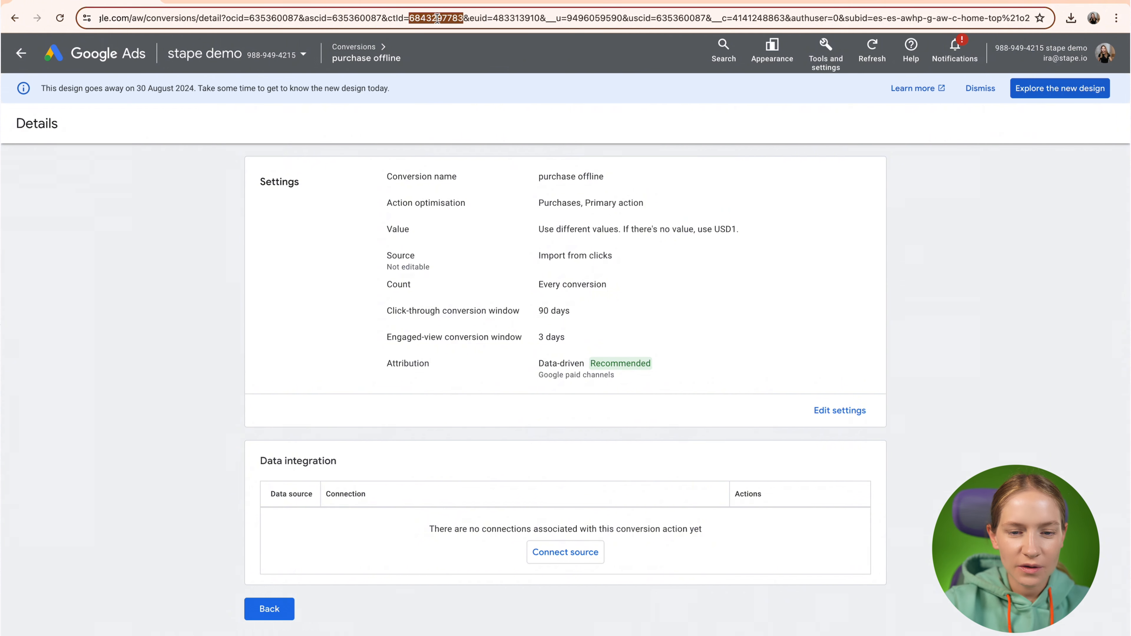
pyautogui.hotkey('ctrl', 'c')
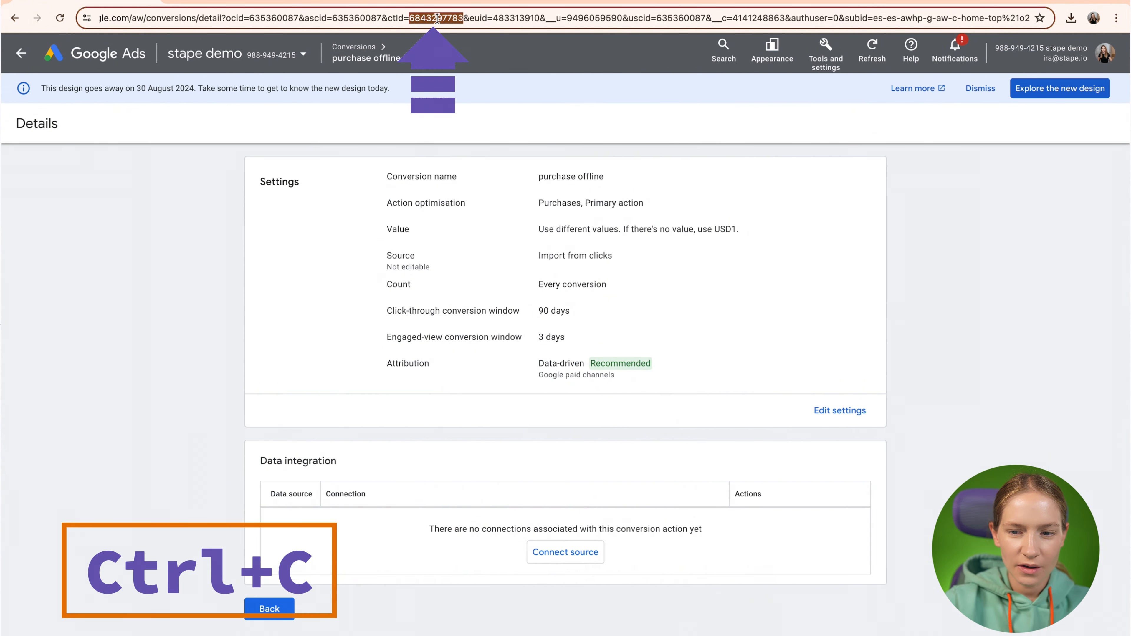
pyautogui.click(257, 1)
pyautogui.hotkey('ctrl', 'v')
pyautogui.click(432, 323)
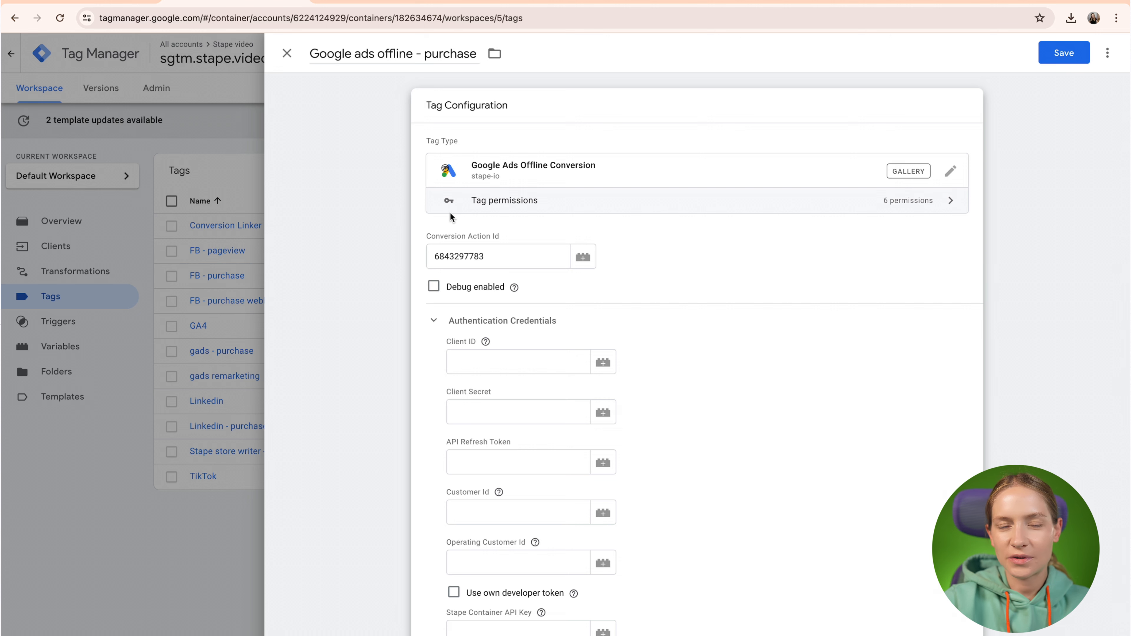
# Paste the refresh token from Stape into the tag's API Refresh Token field.
pyautogui.hotkey('ctrl', 'Left')
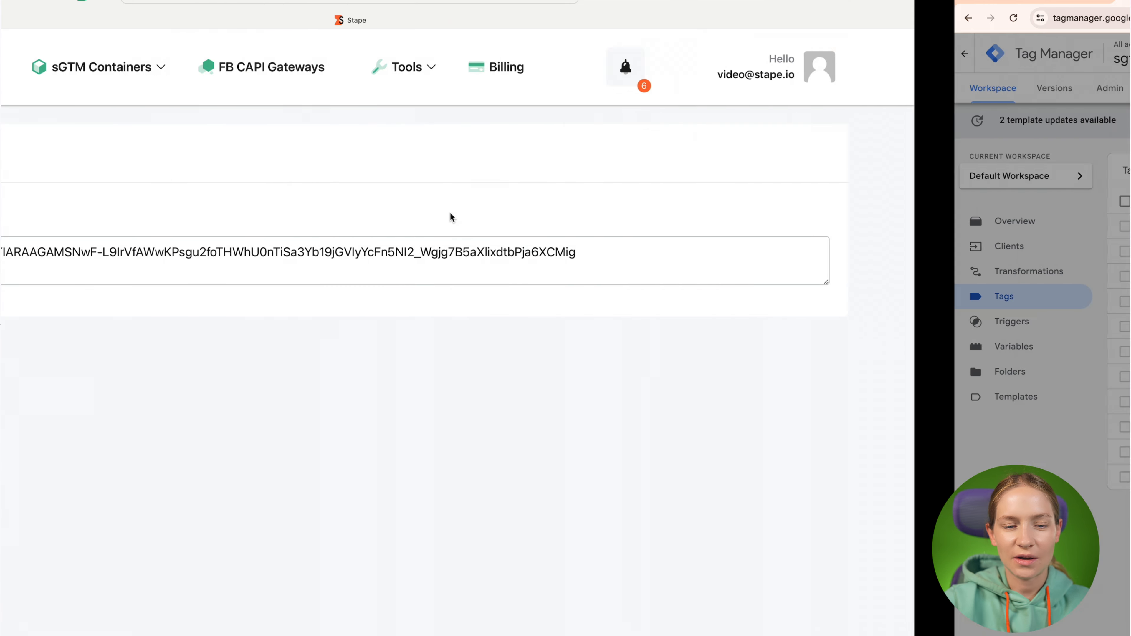
pyautogui.doubleClick(429, 247)
pyautogui.tripleClick(429, 251)
pyautogui.hotkey('ctrl', 'c')
pyautogui.hotkey('ctrl', 'Right')
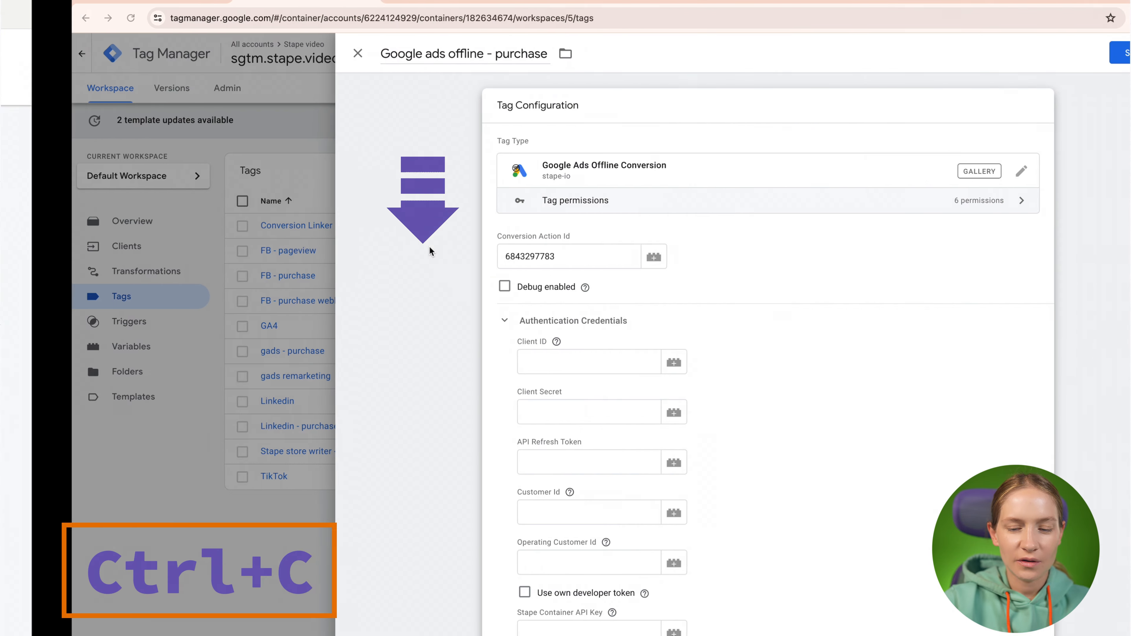
pyautogui.click(495, 469)
pyautogui.hotkey('ctrl', 'v')
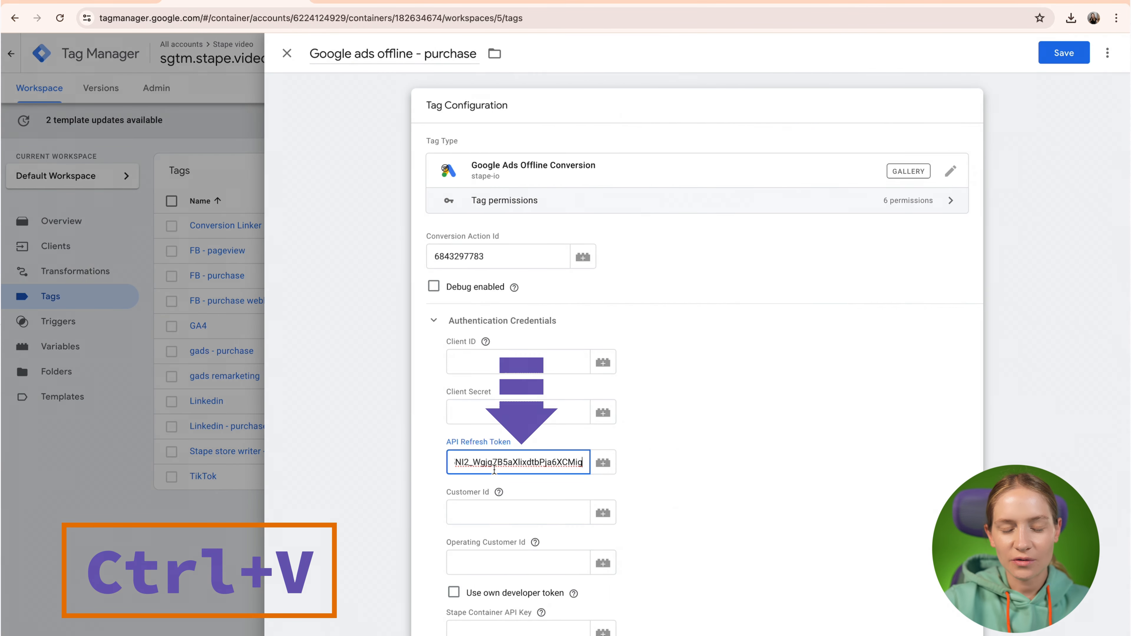
# Fill in Client ID and Client Secret from the Google Cloud OAuth client credentials.
pyautogui.click(517, 2)
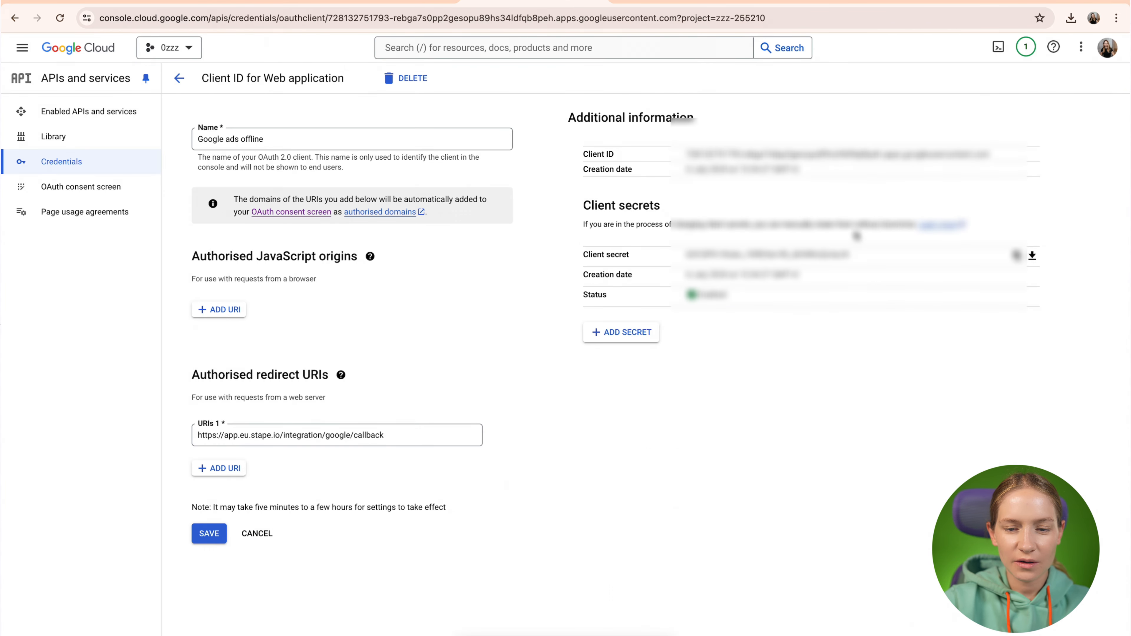
pyautogui.doubleClick(806, 155)
pyautogui.tripleClick(805, 155)
pyautogui.hotkey('ctrl', 'c')
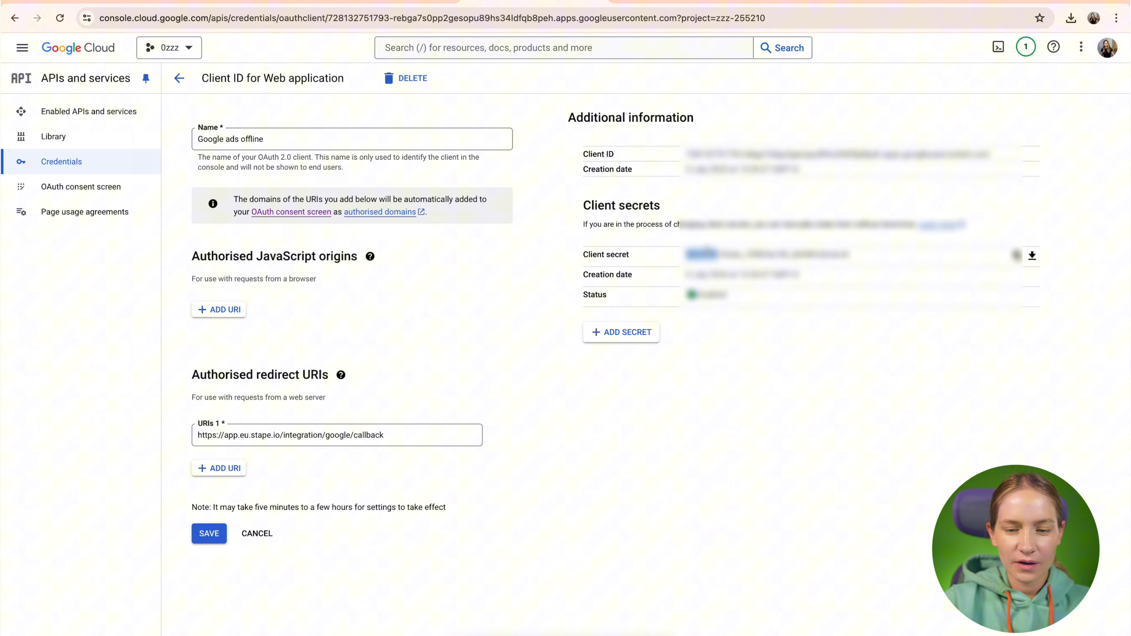
pyautogui.doubleClick(766, 254)
pyautogui.hotkey('ctrl', 'c')
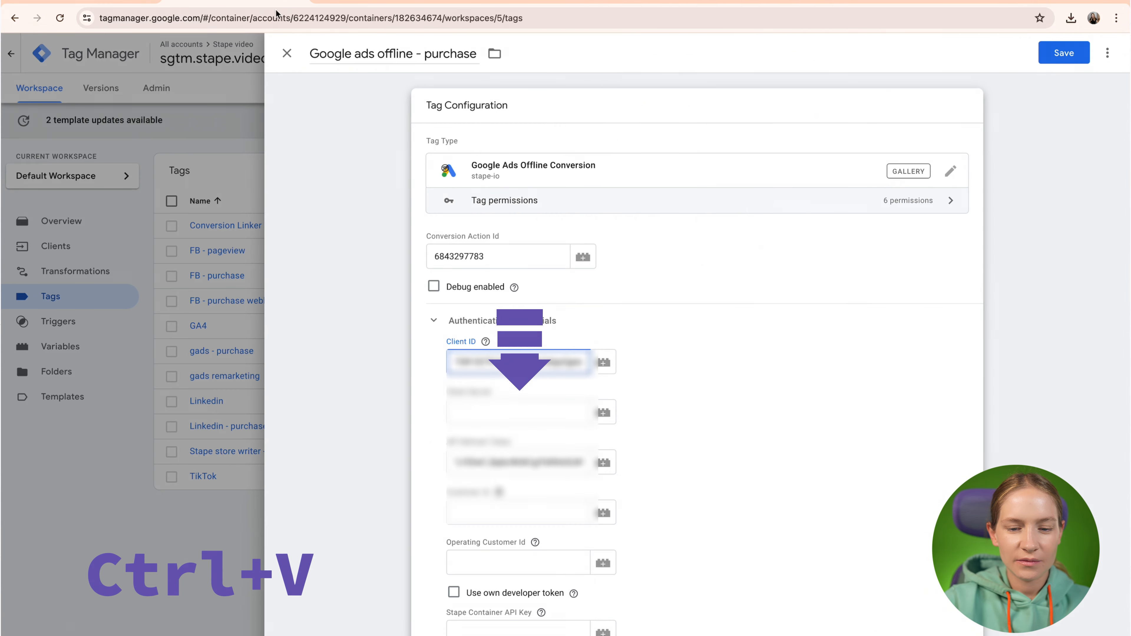
pyautogui.click(519, 412)
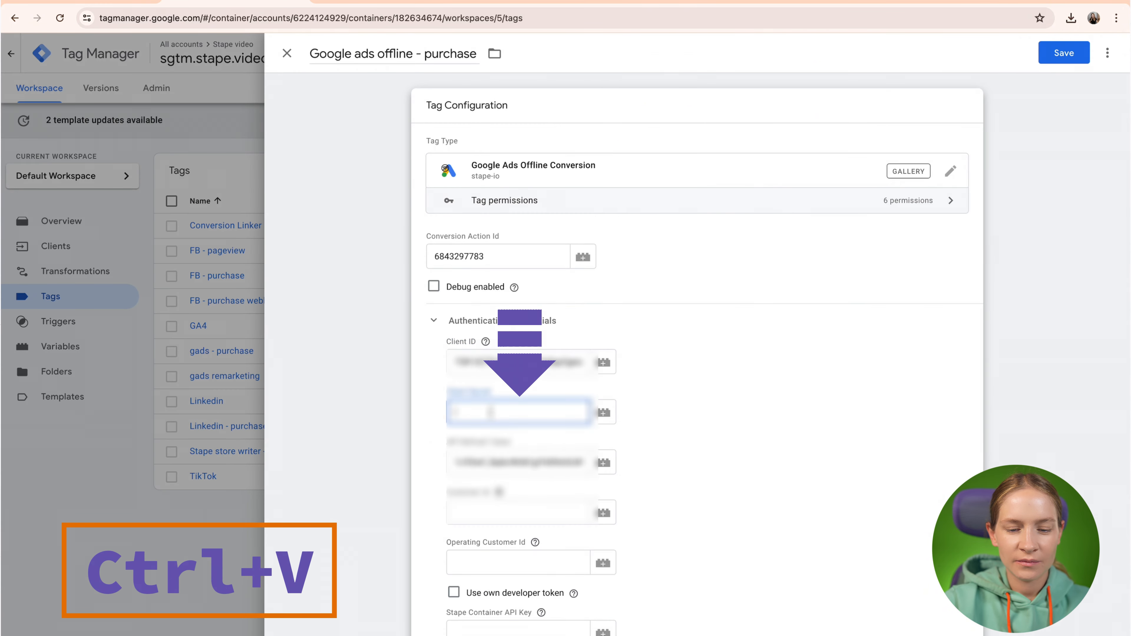
pyautogui.hotkey('ctrl', 'v')
pyautogui.click(703, 441)
pyautogui.scroll(-1, 703, 441)
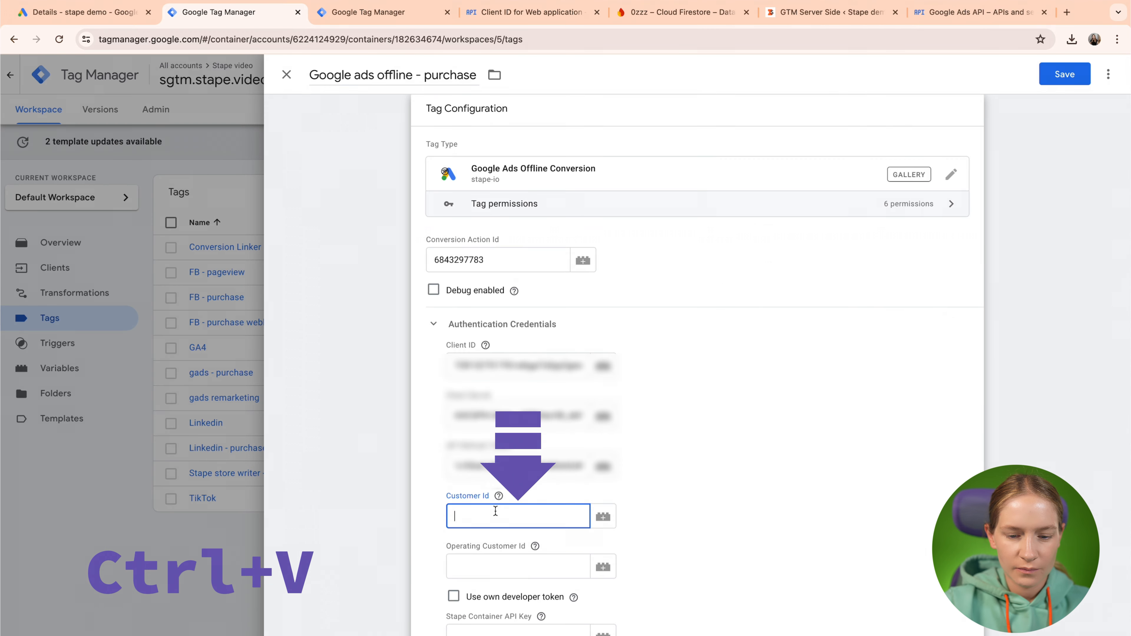
# Paste the Google Ads customer ID into the tag's Customer Id field.
pyautogui.hotkey('ctrl', 'v')
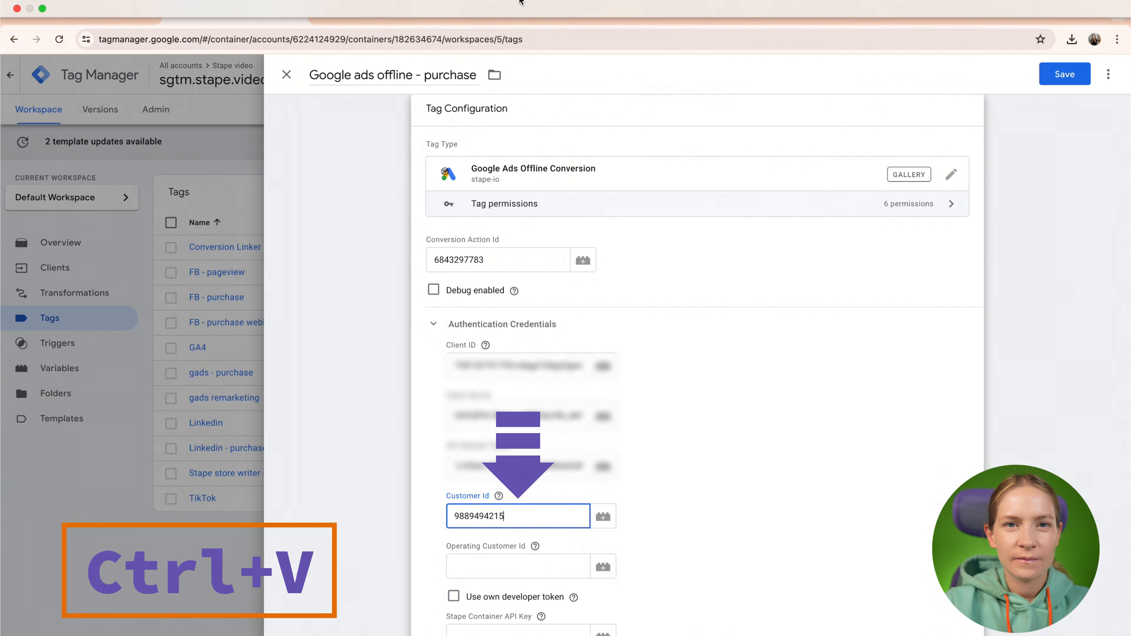
pyautogui.scroll(-4, 536, 379)
pyautogui.moveTo(536, 378)
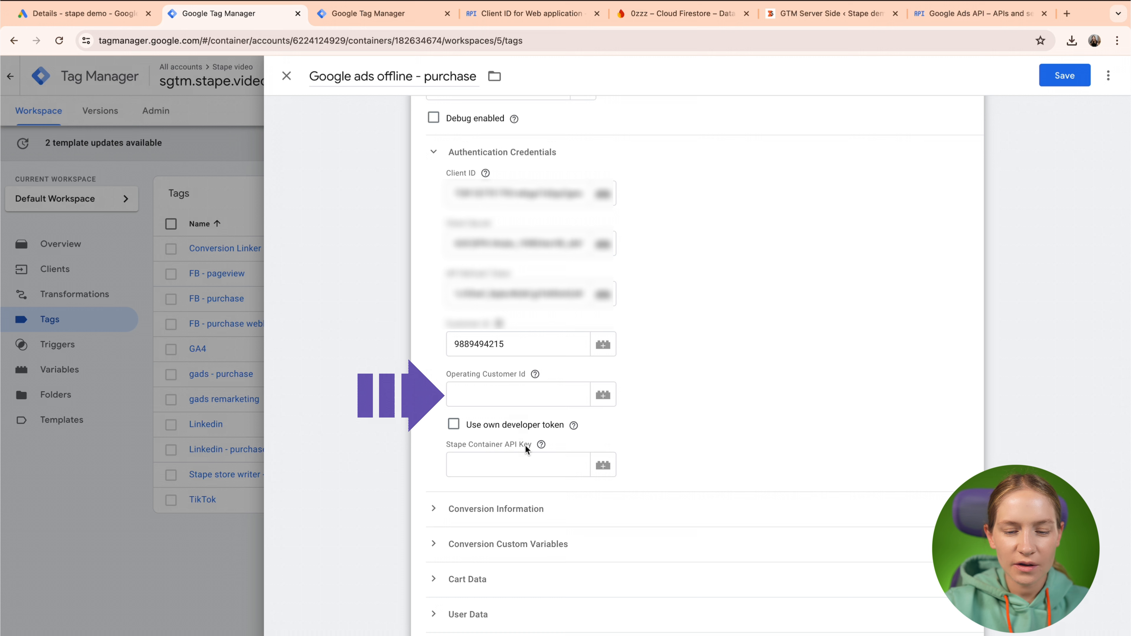
pyautogui.moveTo(539, 446)
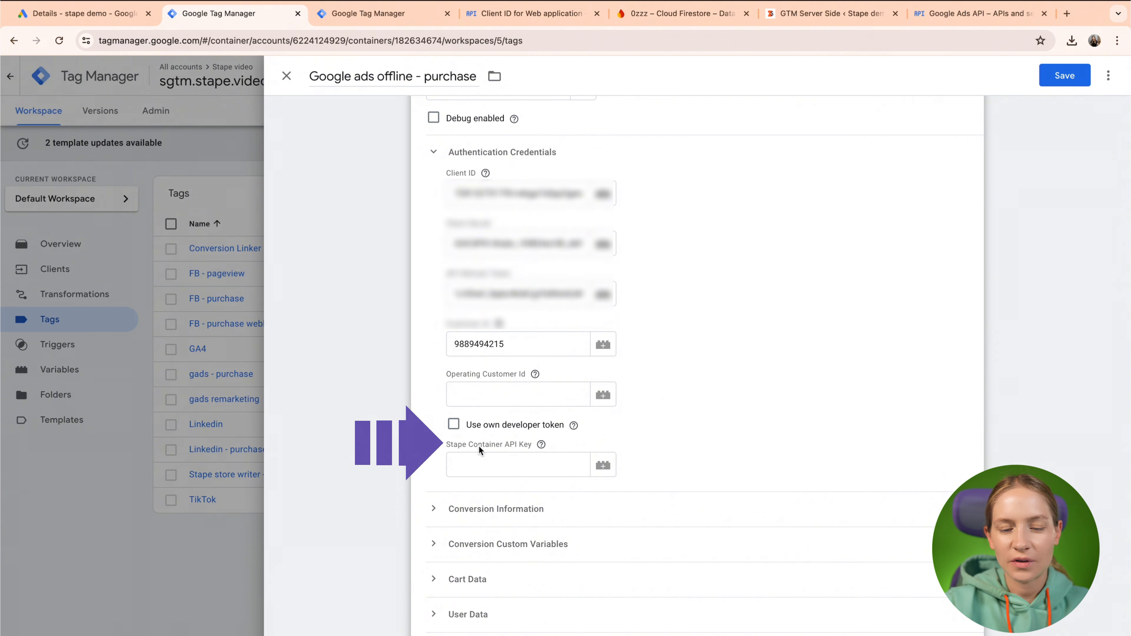
# Copy the sgtm.stape.video container API key into the Stape Container API Key field.
pyautogui.hotkey('ctrl', 'Left')
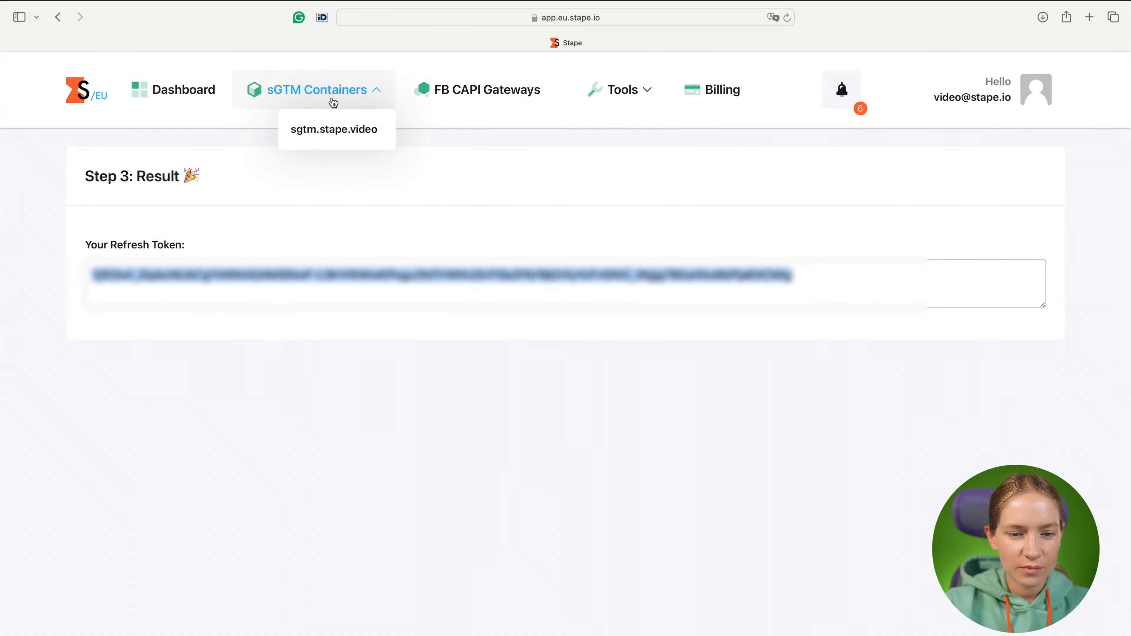
pyautogui.click(333, 127)
pyautogui.scroll(-1, 328, 391)
pyautogui.tripleClick(394, 541)
pyautogui.press('super+c')
pyautogui.hotkey('ctrl', 'Right')
pyautogui.click(518, 465)
pyautogui.press('super+v')
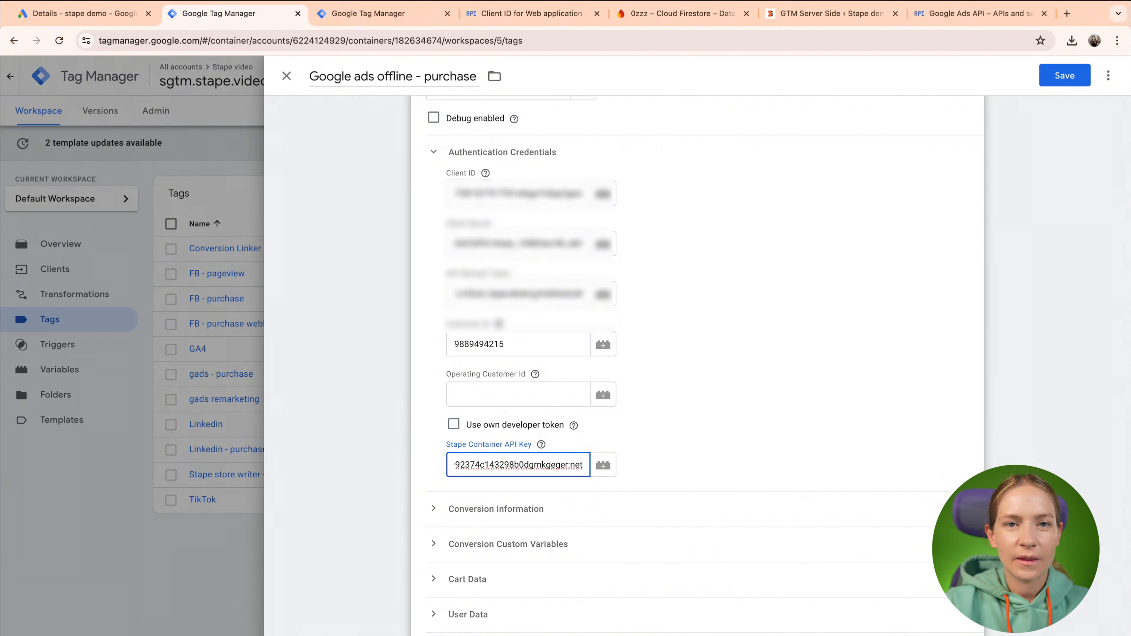
pyautogui.scroll(-3, 396, 311)
pyautogui.click(428, 313)
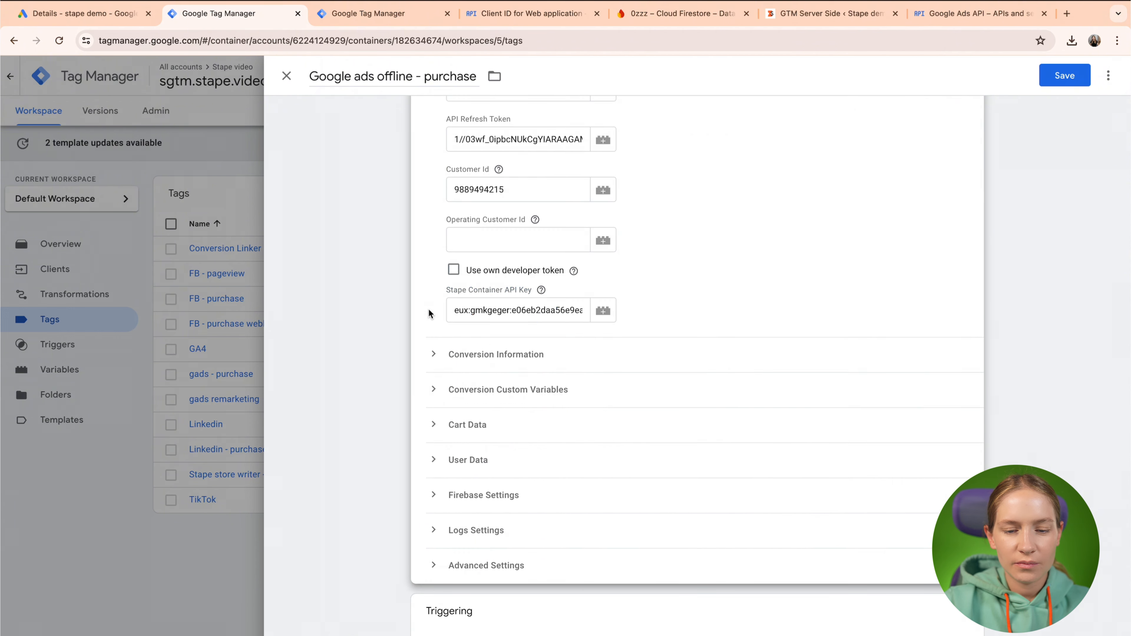
pyautogui.click(432, 354)
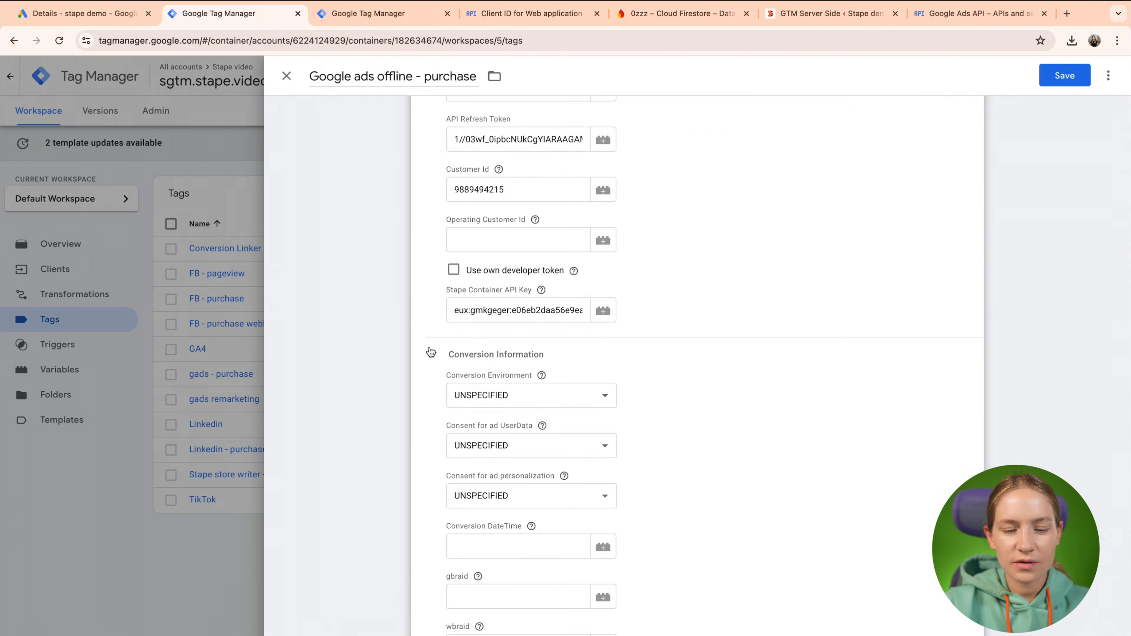
pyautogui.scroll(-2, 431, 353)
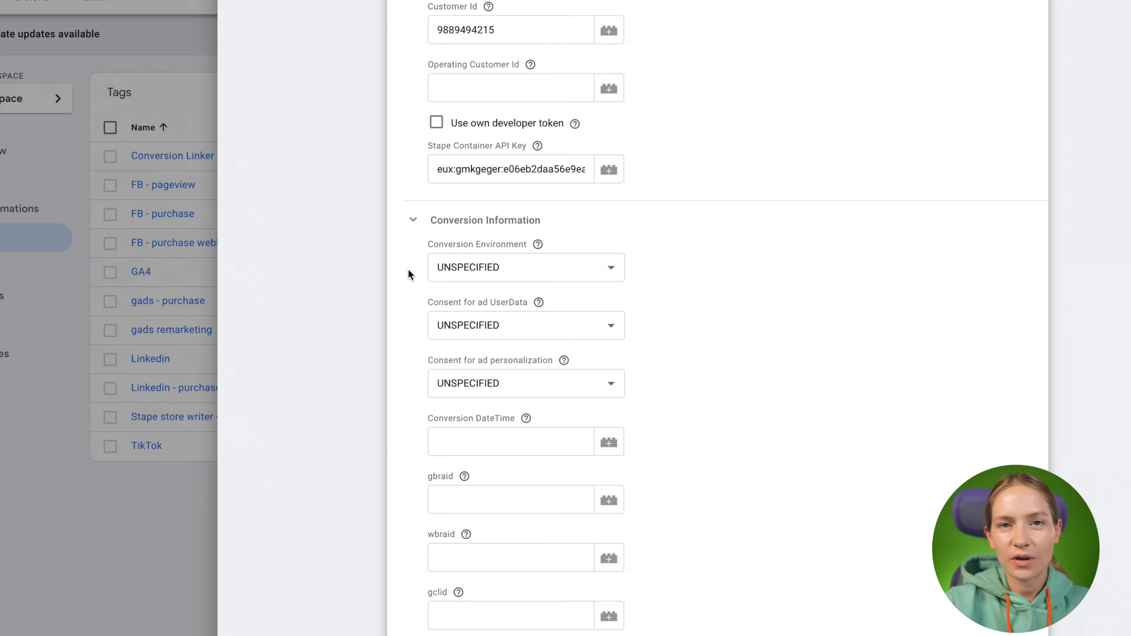
pyautogui.scroll(-7, 409, 270)
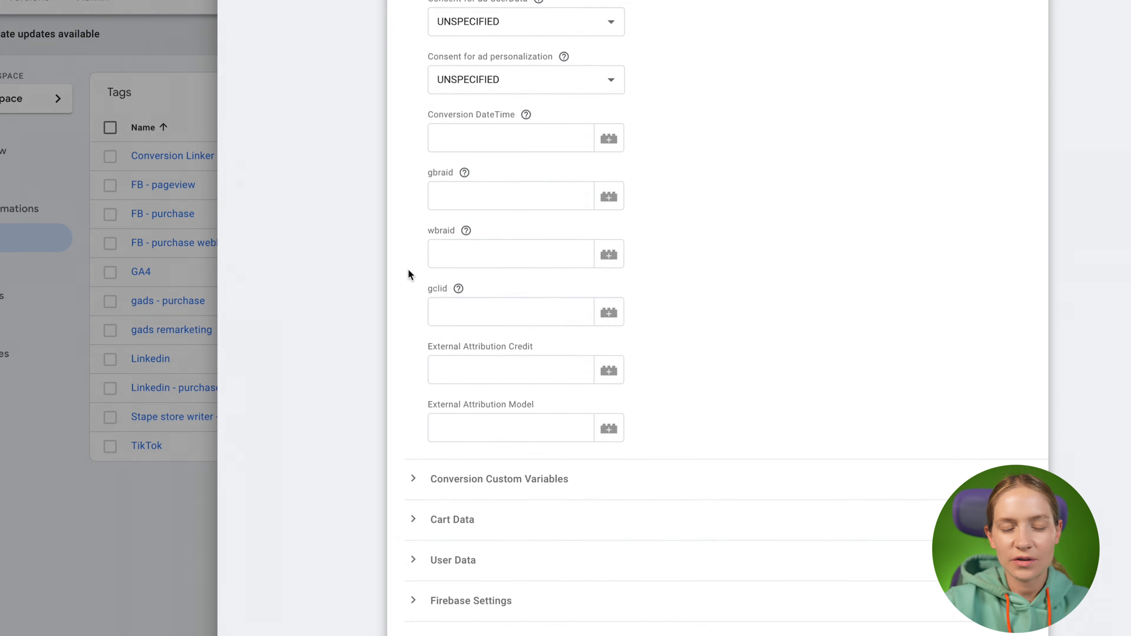
pyautogui.scroll(1, 413, 100)
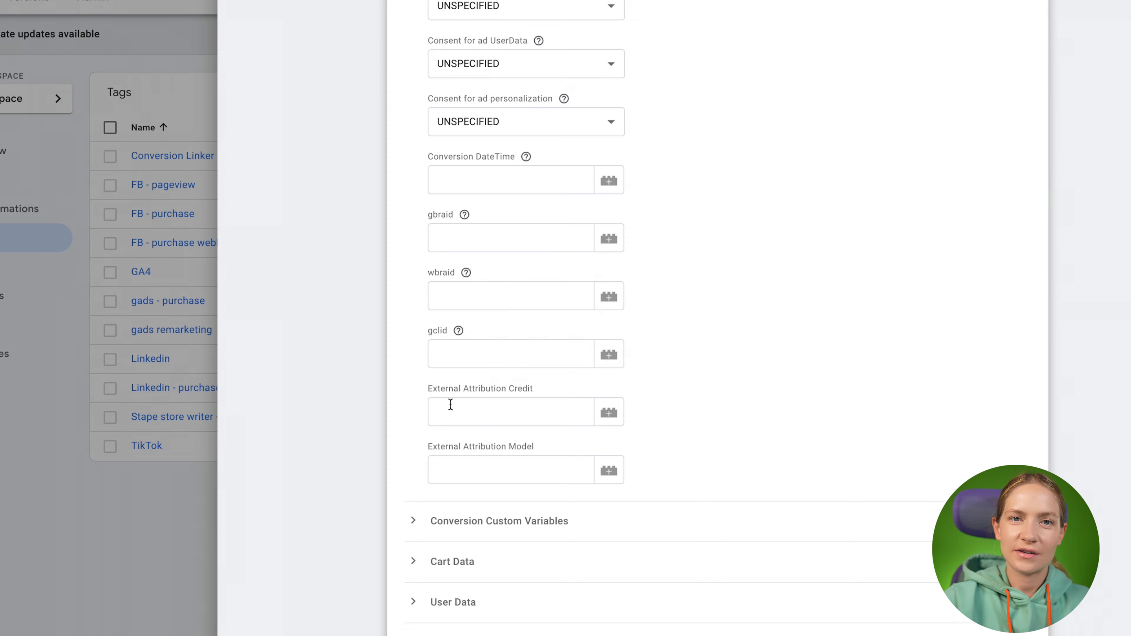
pyautogui.scroll(3, 425, 439)
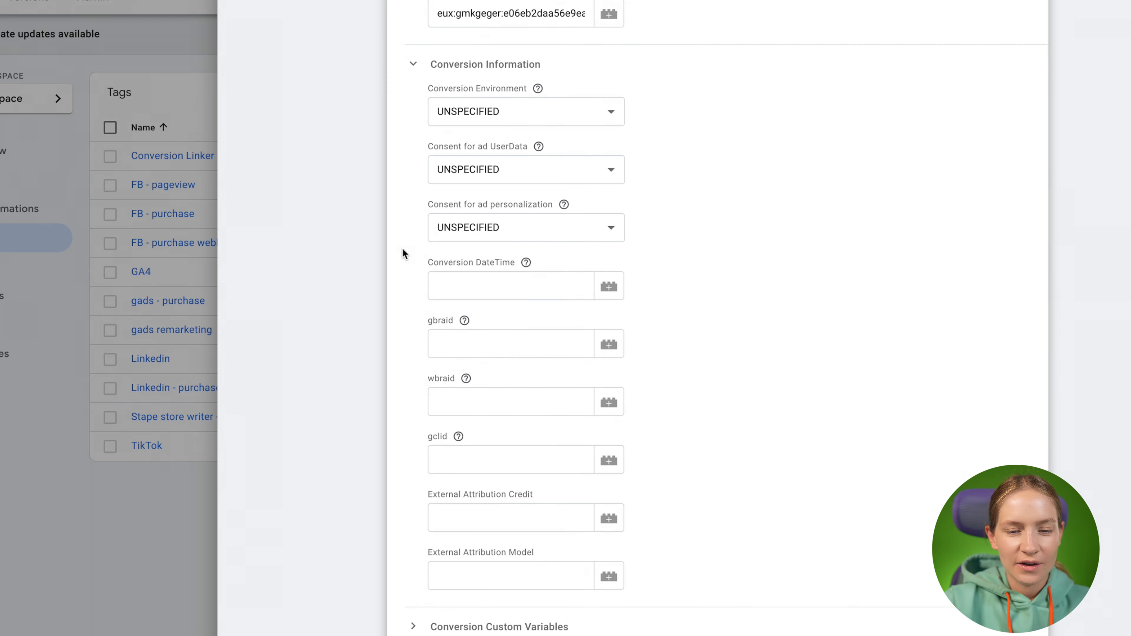
pyautogui.click(408, 73)
pyautogui.click(410, 150)
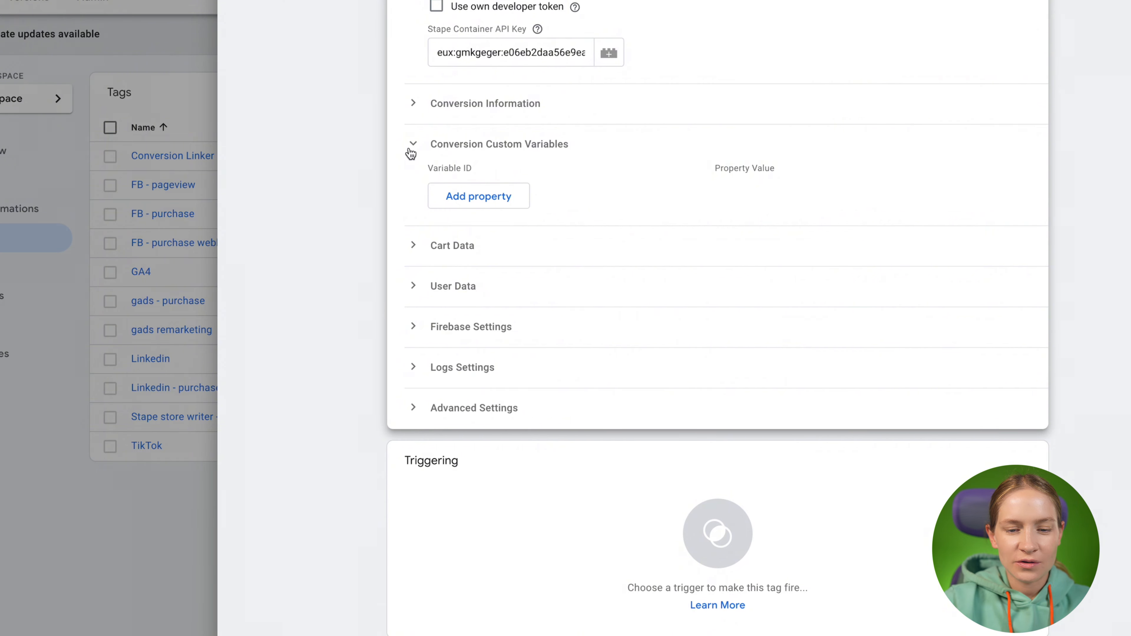
pyautogui.click(420, 146)
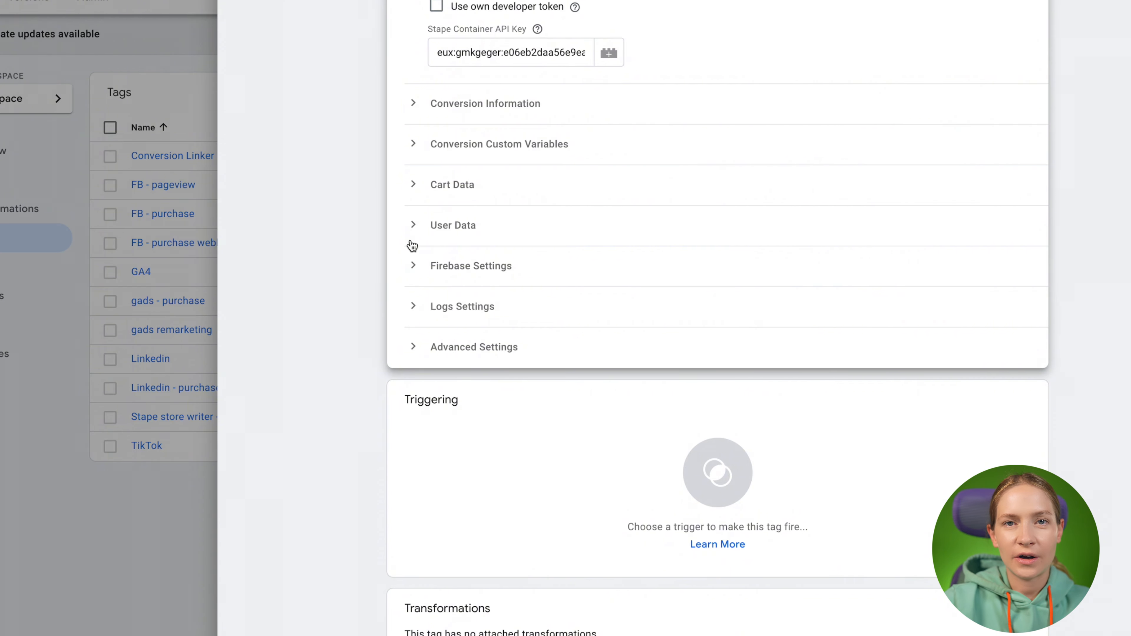
# Expand Firebase Settings and compare Firebase Path stape/gads-offline-auth against the Firestore collections.
pyautogui.click(410, 271)
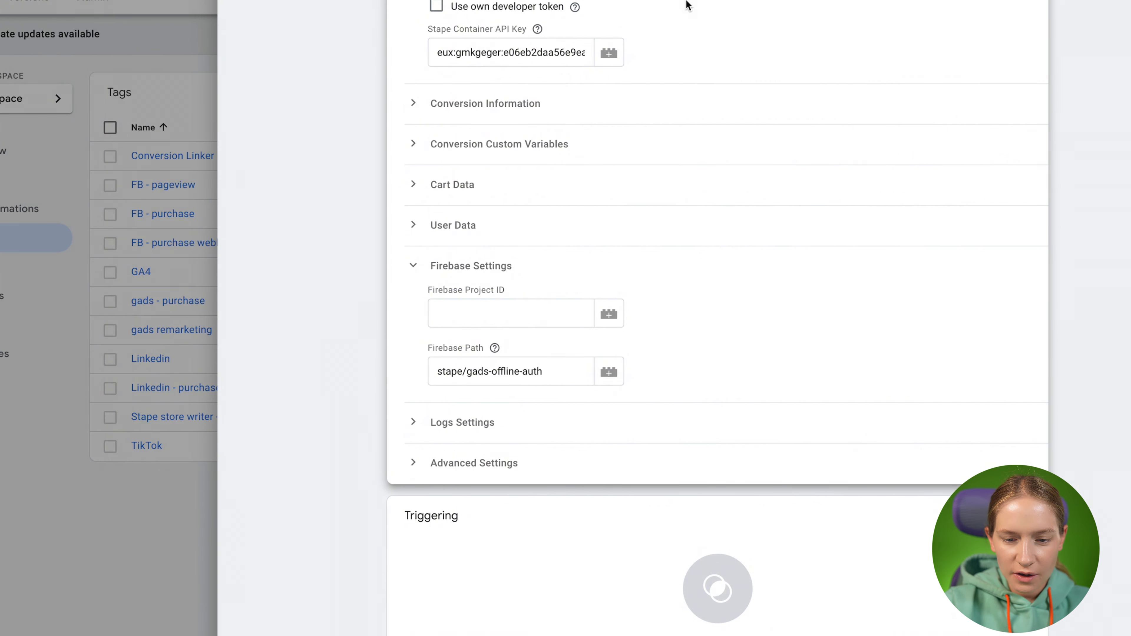
pyautogui.moveTo(441, 375); pyautogui.dragTo(559, 375)
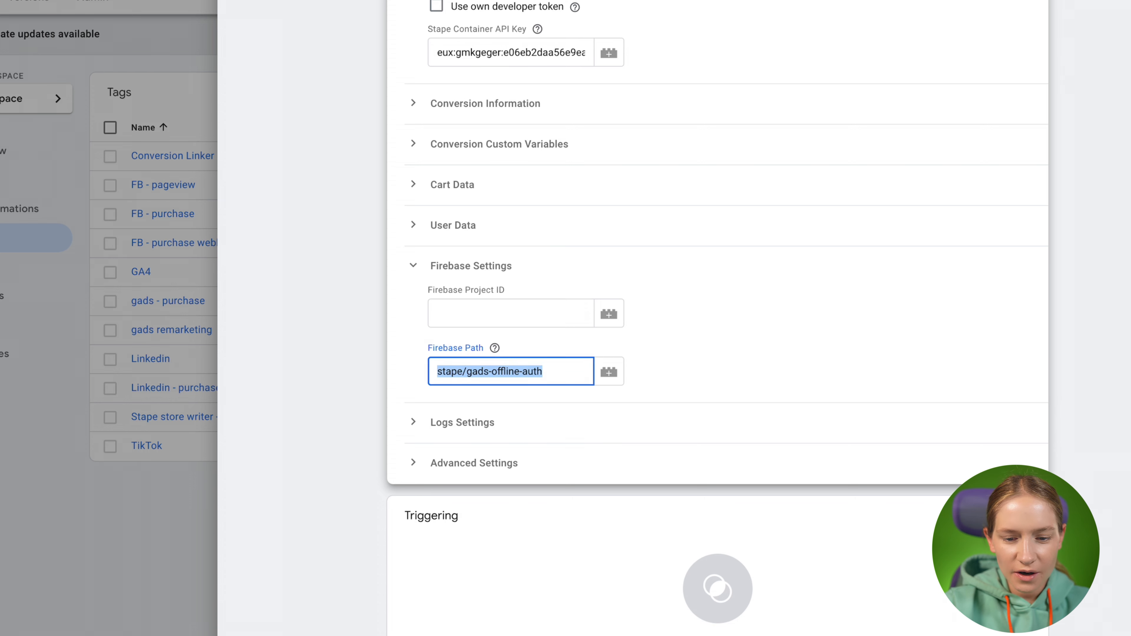
pyautogui.click(669, 10)
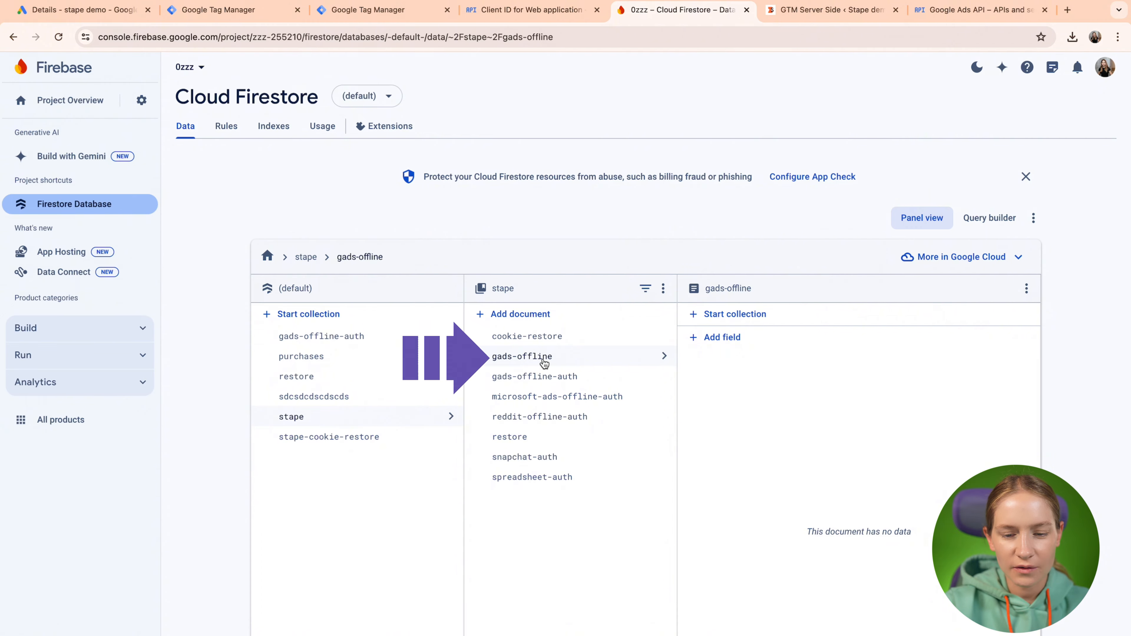
pyautogui.click(532, 13)
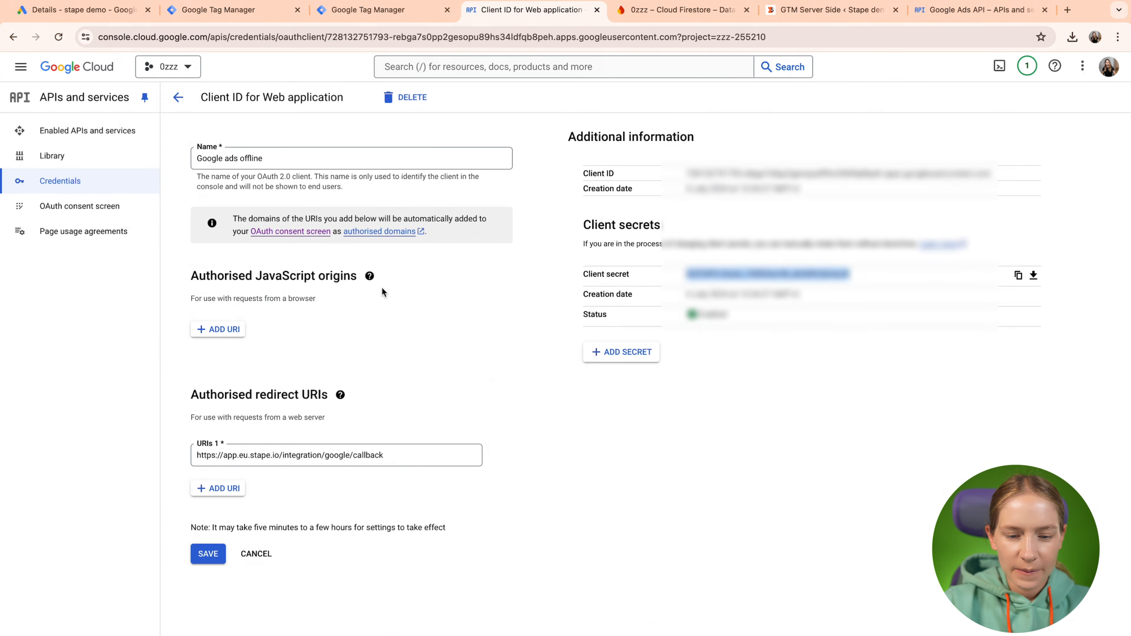
pyautogui.click(423, 5)
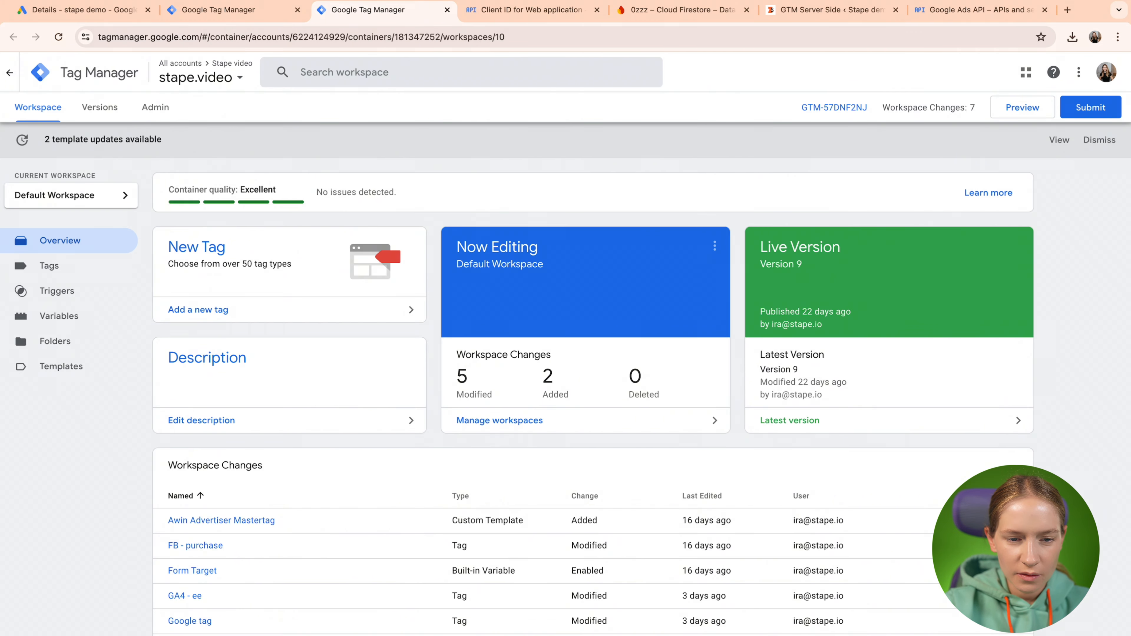
# Change the Firebase Path to stape/gads-offline by deleting the '-auth' suffix.
pyautogui.click(251, 11)
pyautogui.press('End')
pyautogui.press('BackSpace')
pyautogui.press('BackSpace')
pyautogui.press('BackSpace')
pyautogui.press('BackSpace')
pyautogui.press('BackSpace')
pyautogui.click(392, 372)
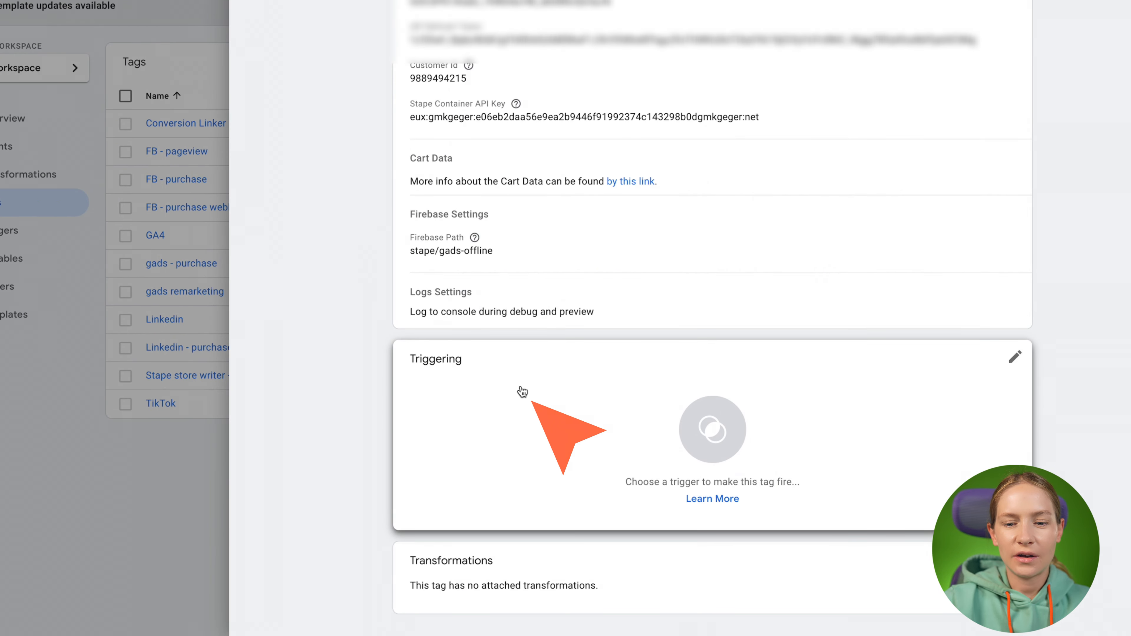
# Add the DC - purchase trigger to the tag and review its settings.
pyautogui.click(522, 391)
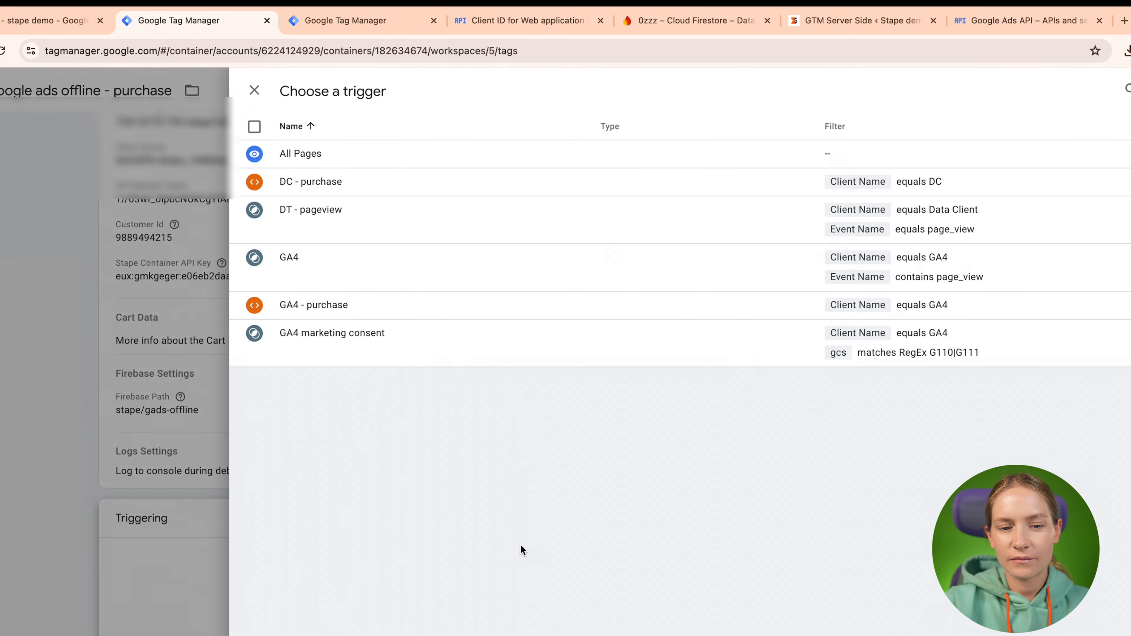
pyautogui.click(586, 190)
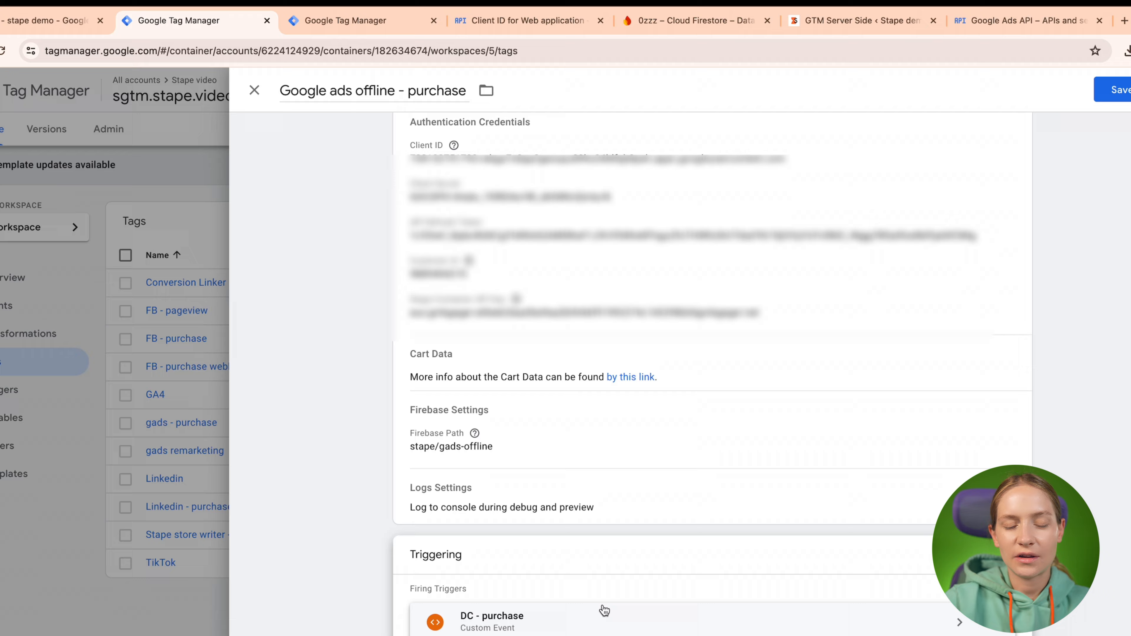
pyautogui.click(569, 629)
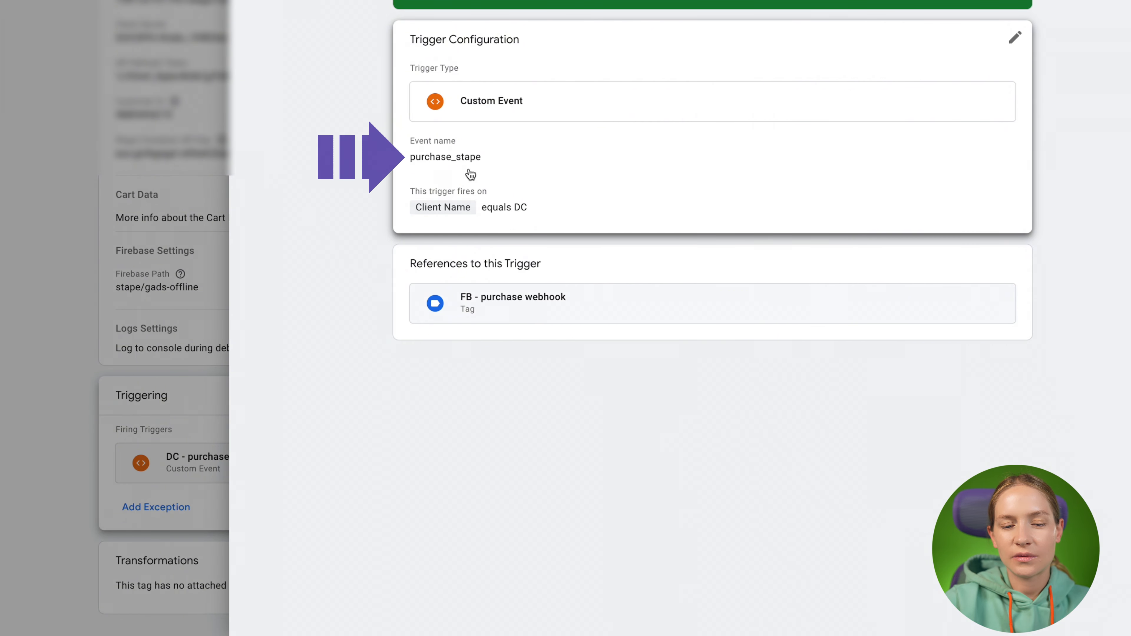
pyautogui.click(178, 277)
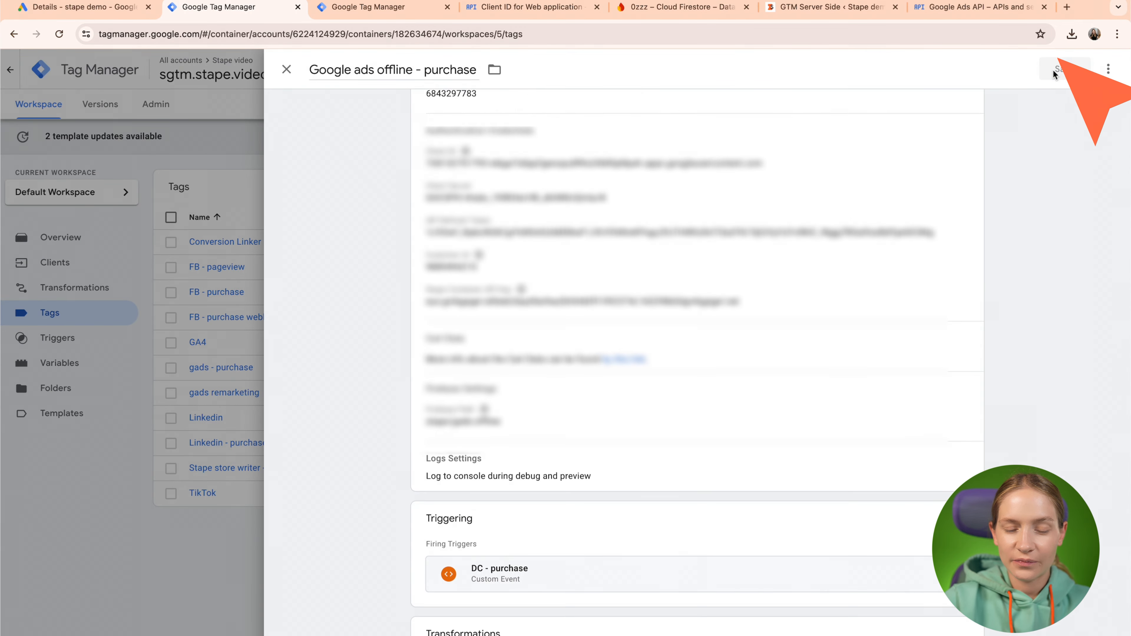
# Save the tag and launch web container preview for the stape.video site.
pyautogui.click(1052, 80)
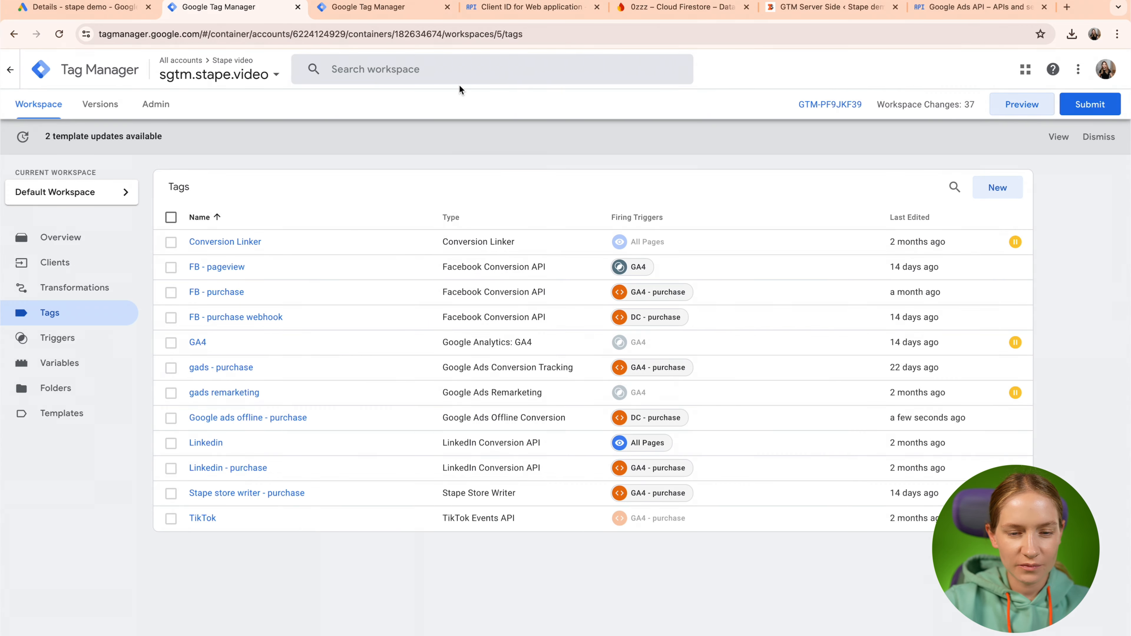
pyautogui.click(360, 10)
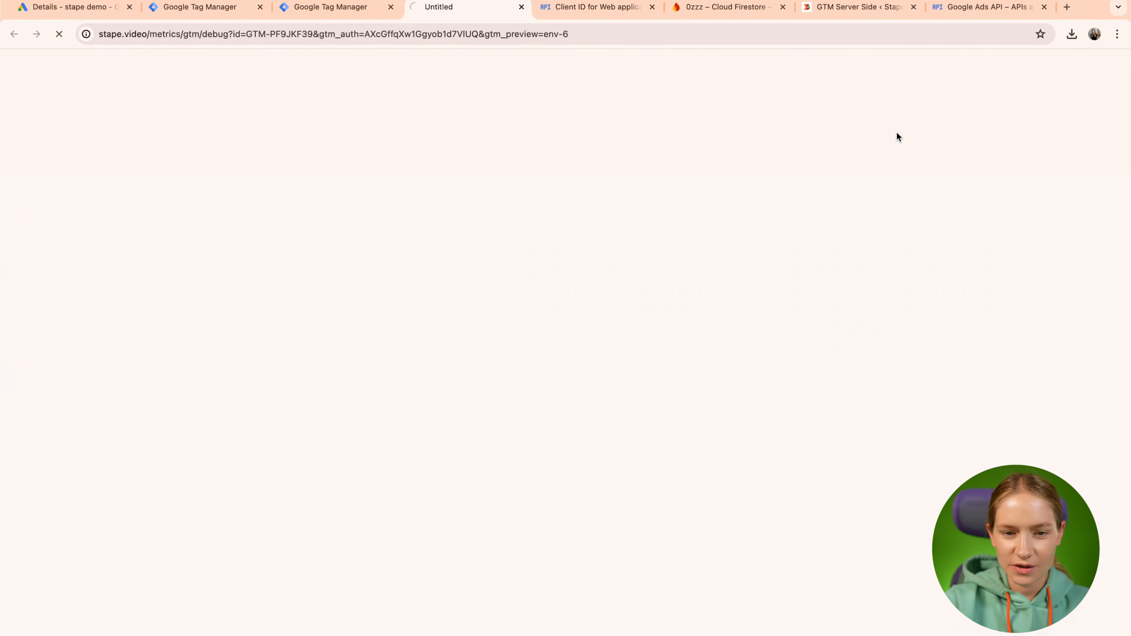
pyautogui.click(371, 8)
pyautogui.click(1021, 103)
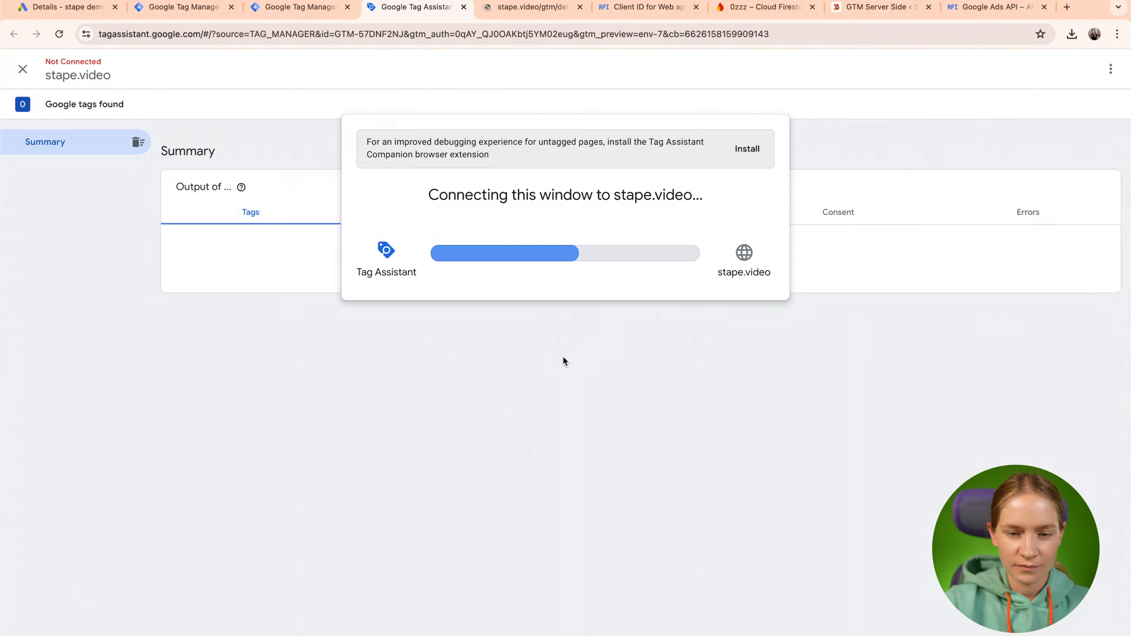
# Log out of the demo store, close the login page and reopen the debug connection.
pyautogui.moveTo(1071, 68)
pyautogui.click(1027, 107)
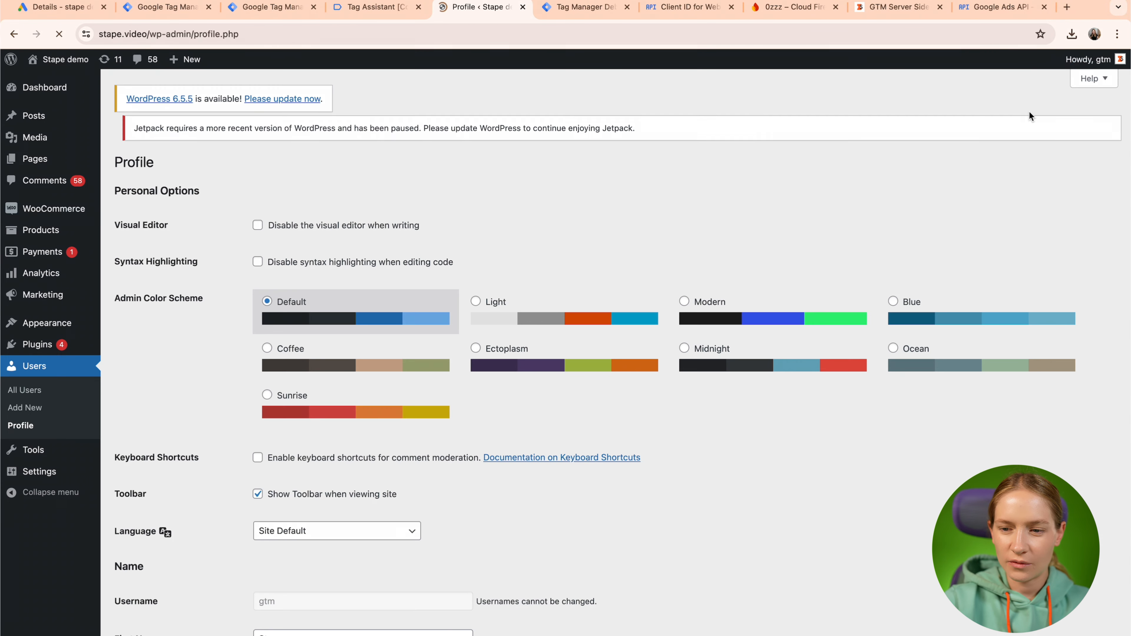
pyautogui.click(1041, 124)
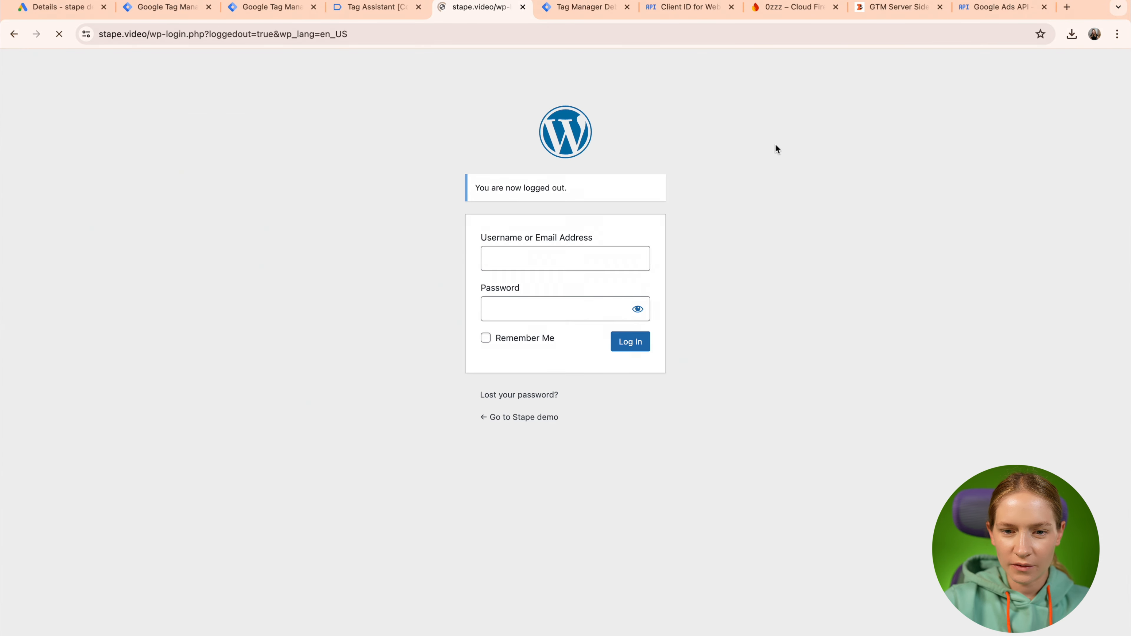
pyautogui.click(523, 7)
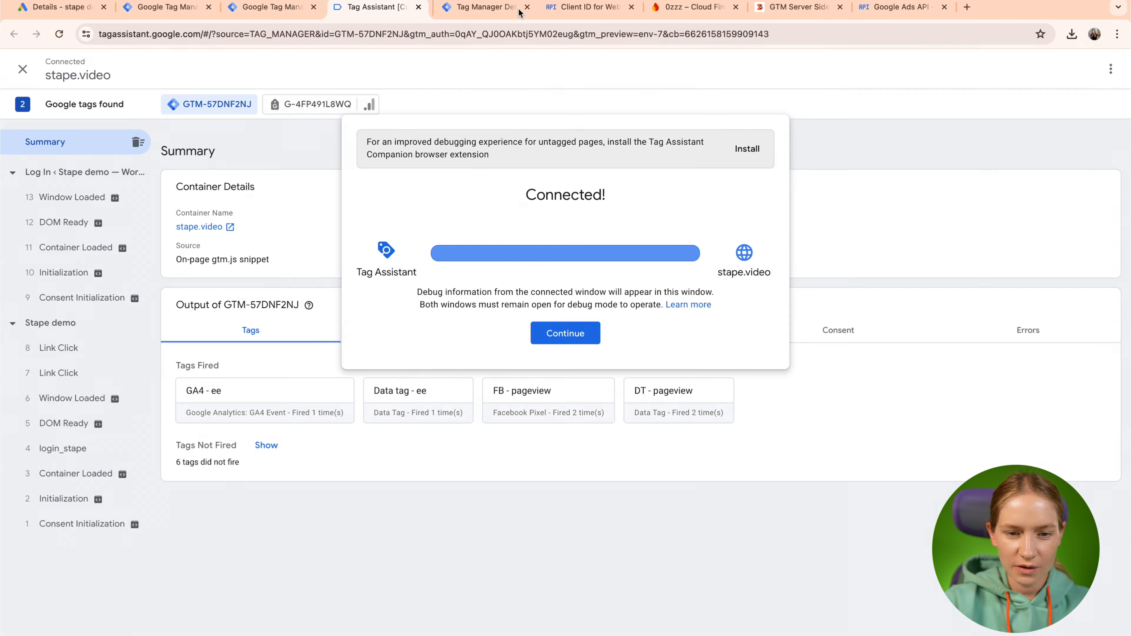
pyautogui.click(554, 346)
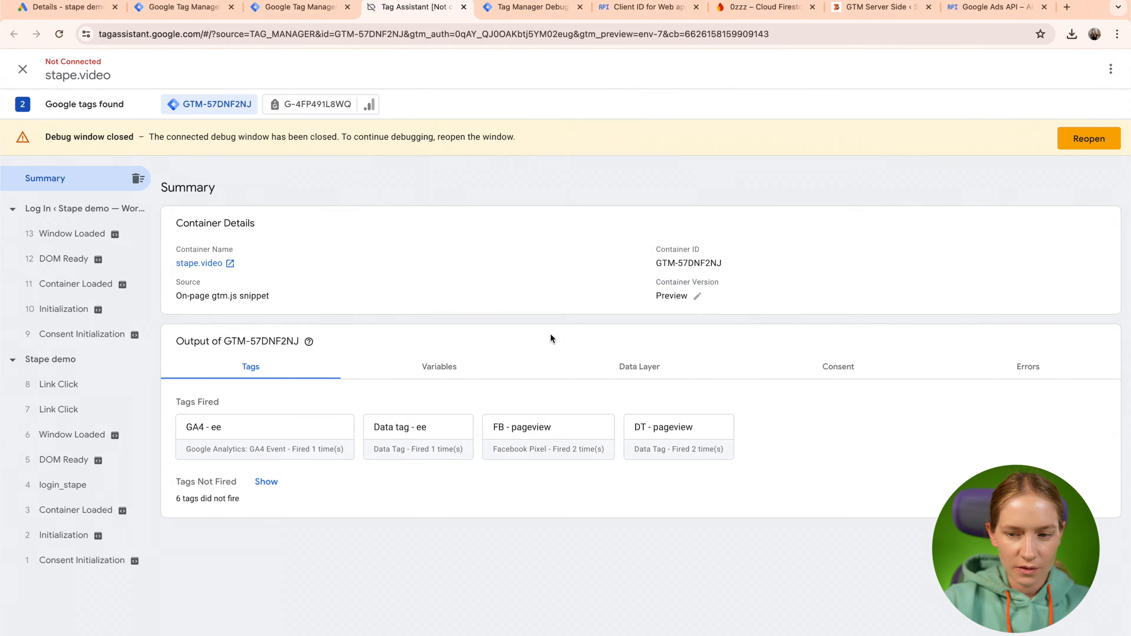
pyautogui.click(1084, 142)
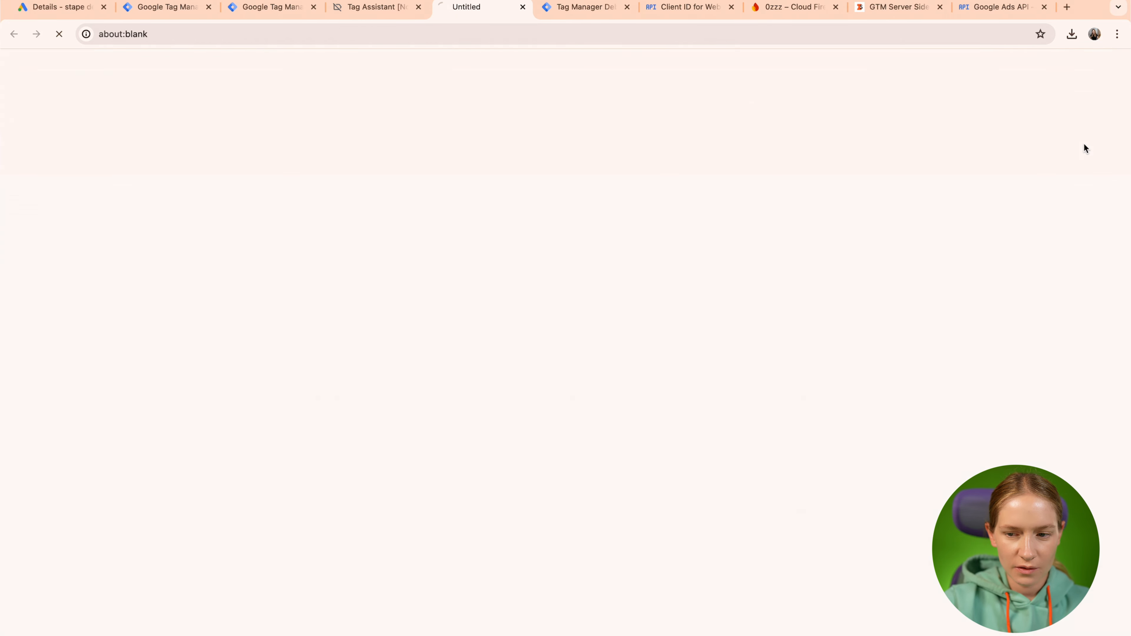
# Clear the event lists in both the web and server preview debuggers.
pyautogui.click(365, 9)
pyautogui.click(138, 142)
pyautogui.click(274, 7)
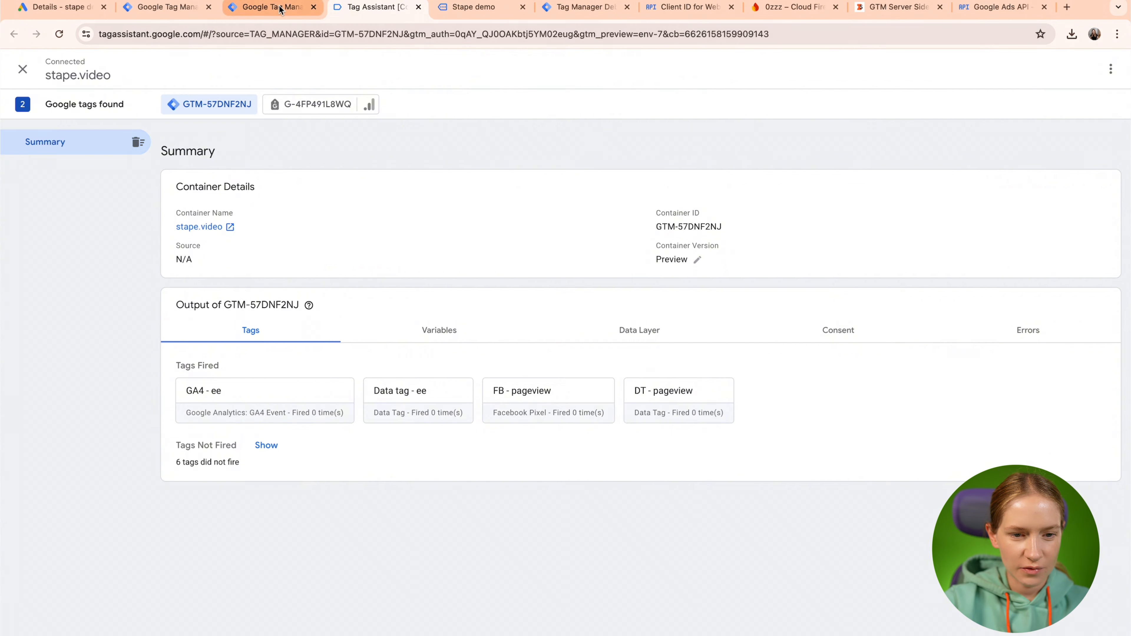
pyautogui.click(579, 7)
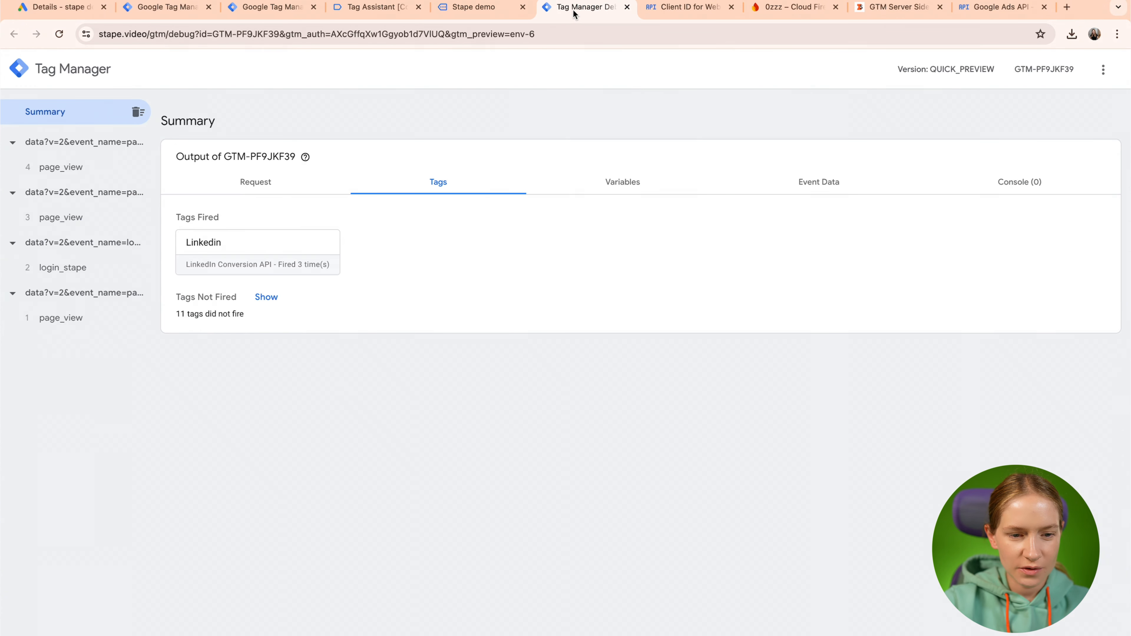
pyautogui.moveTo(579, 8); pyautogui.dragTo(383, 11)
pyautogui.click(138, 112)
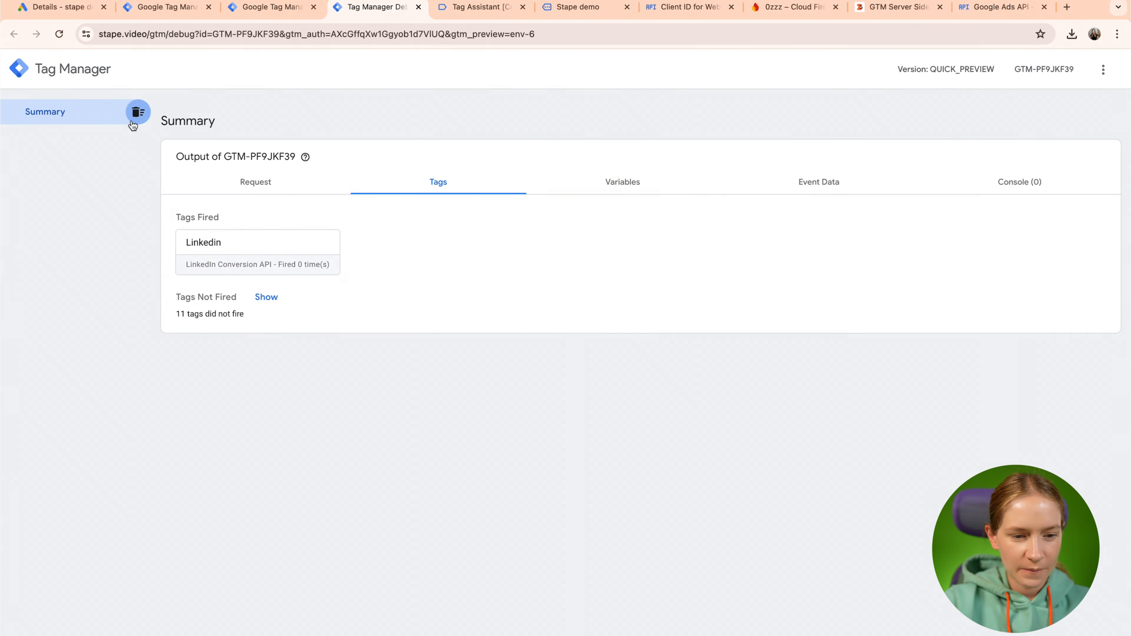
pyautogui.click(464, 8)
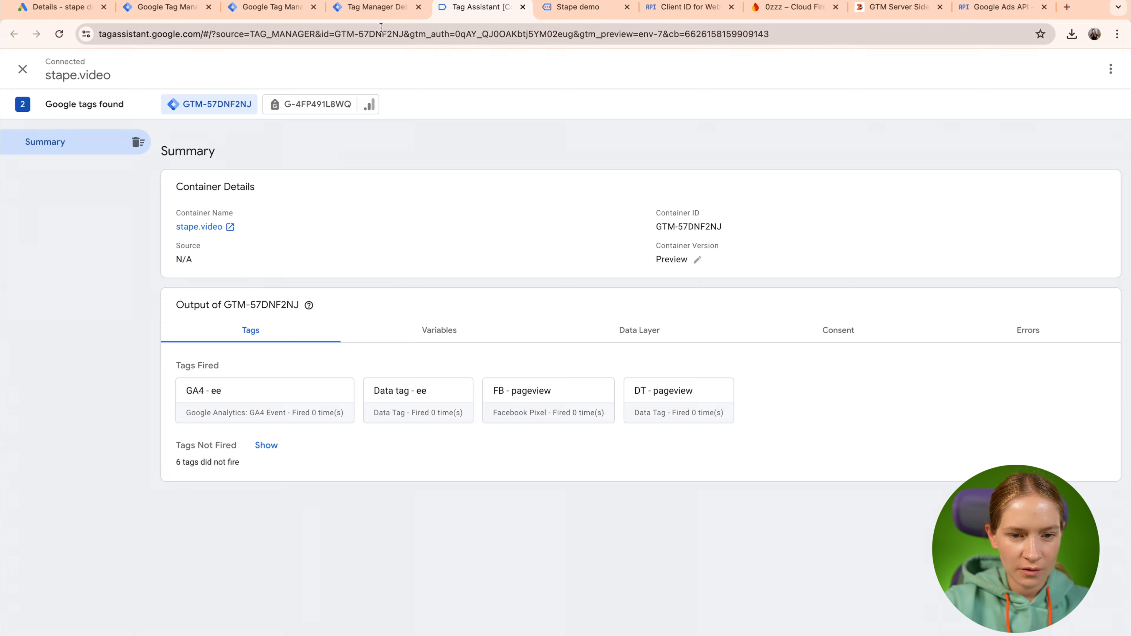
pyautogui.click(381, 18)
pyautogui.click(485, 19)
# Add the Enterprise plan to the cart in the demo store and go to checkout.
pyautogui.click(593, 17)
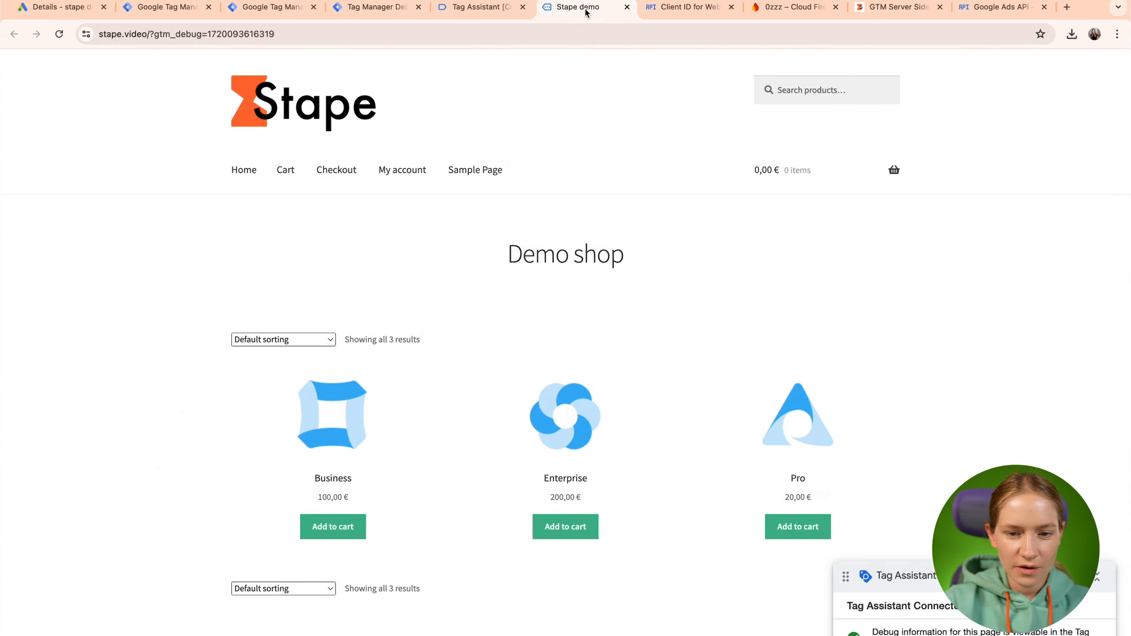
pyautogui.click(580, 534)
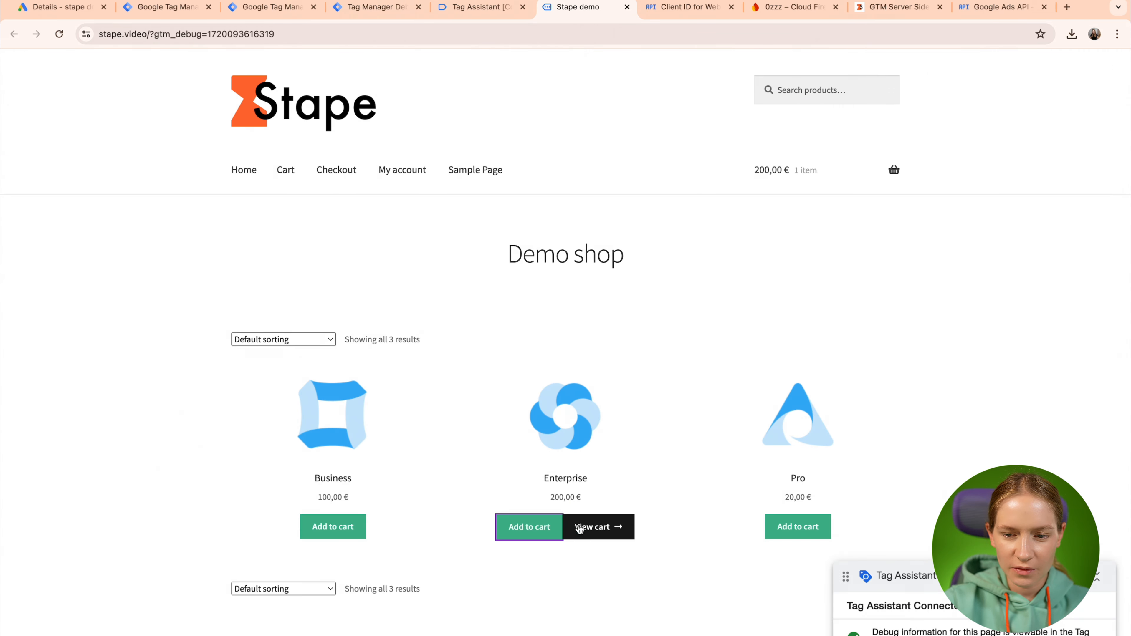
pyautogui.moveTo(815, 172)
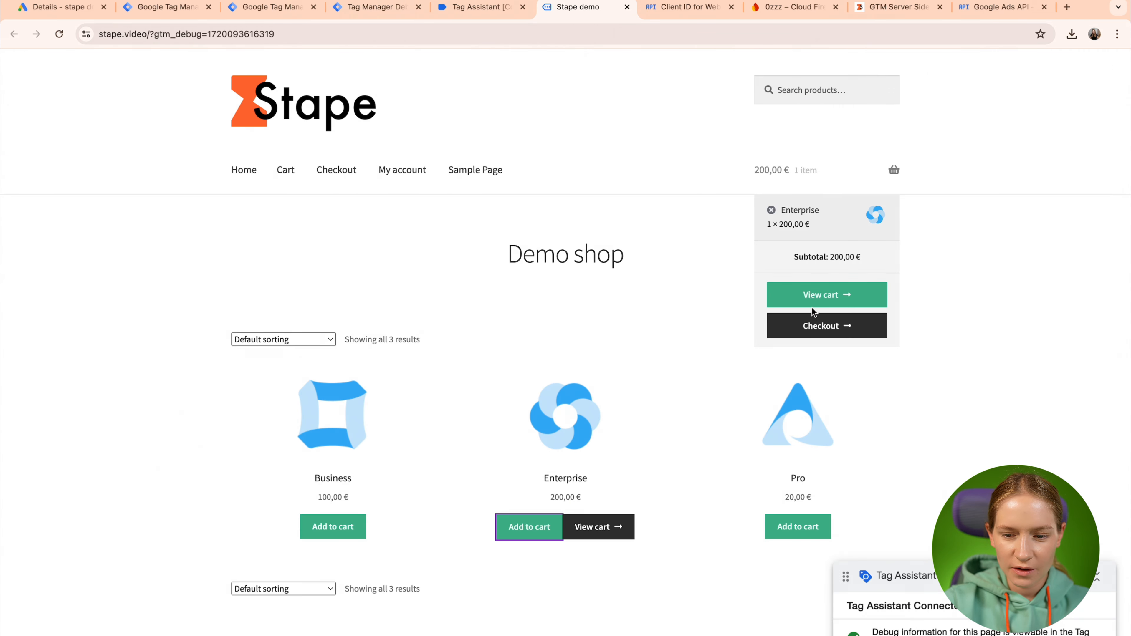
pyautogui.click(817, 329)
# Fill the billing form with a test e-mail and name, then place the order.
pyautogui.click(392, 438)
pyautogui.write('test@stape.io')
pyautogui.click(276, 536)
pyautogui.write('test')
pyautogui.click(447, 543)
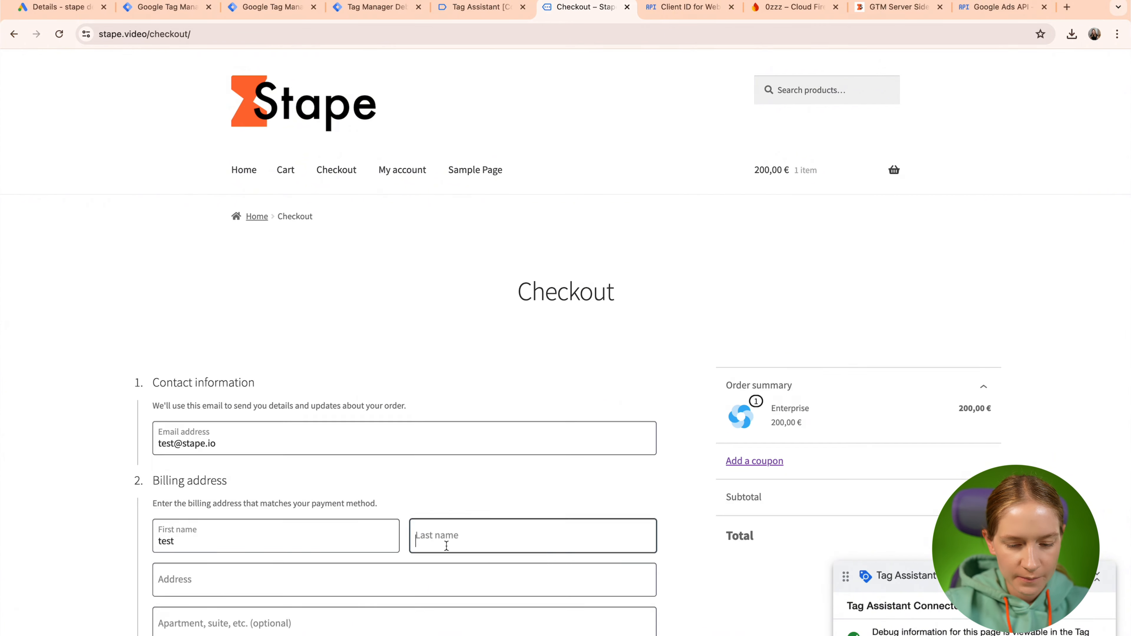
pyautogui.scroll(-3, 401, 548)
pyautogui.click(230, 618)
pyautogui.press('Return')
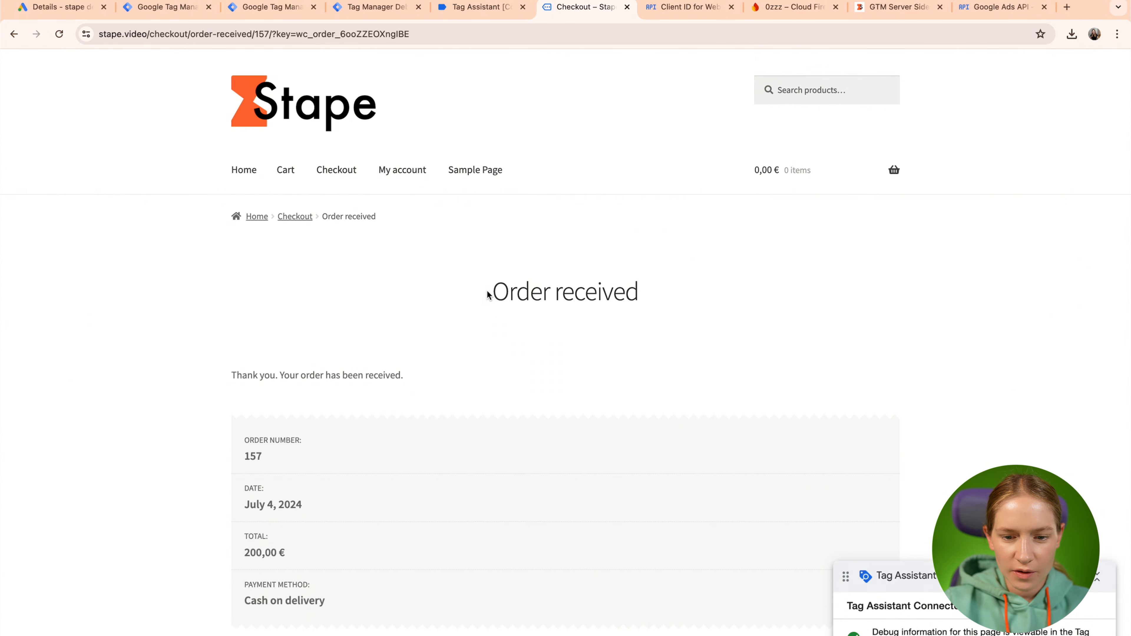
pyautogui.moveTo(487, 290); pyautogui.dragTo(710, 298)
pyautogui.click(709, 299)
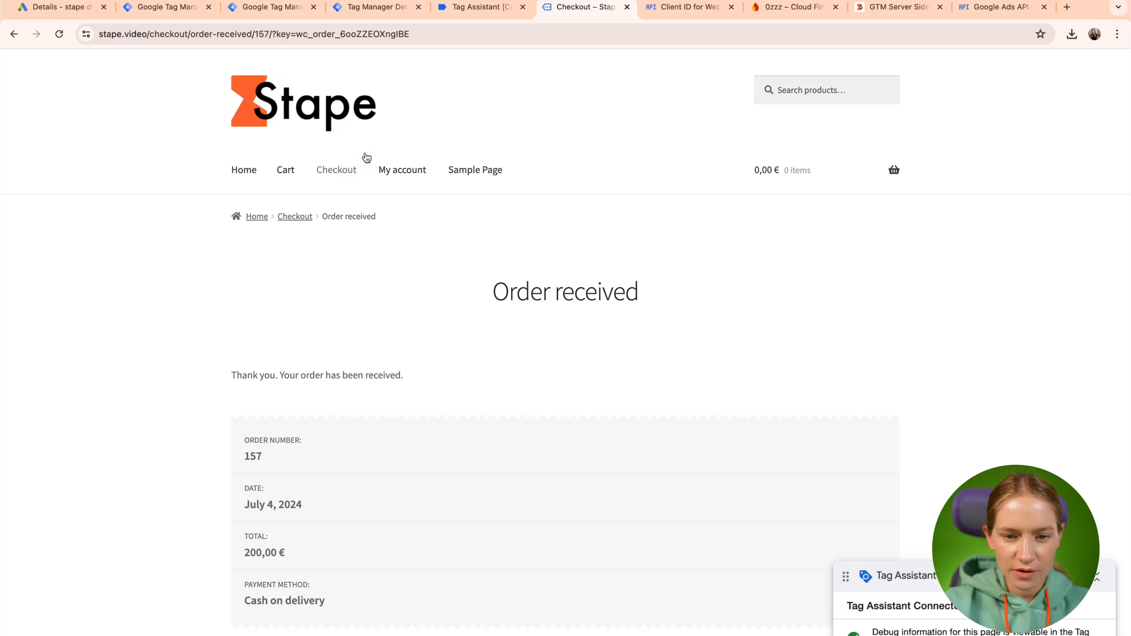
# Inspect purchase_stape in web and server previews, confirming Google ads offline - purchase Succeeded.
pyautogui.click(380, 9)
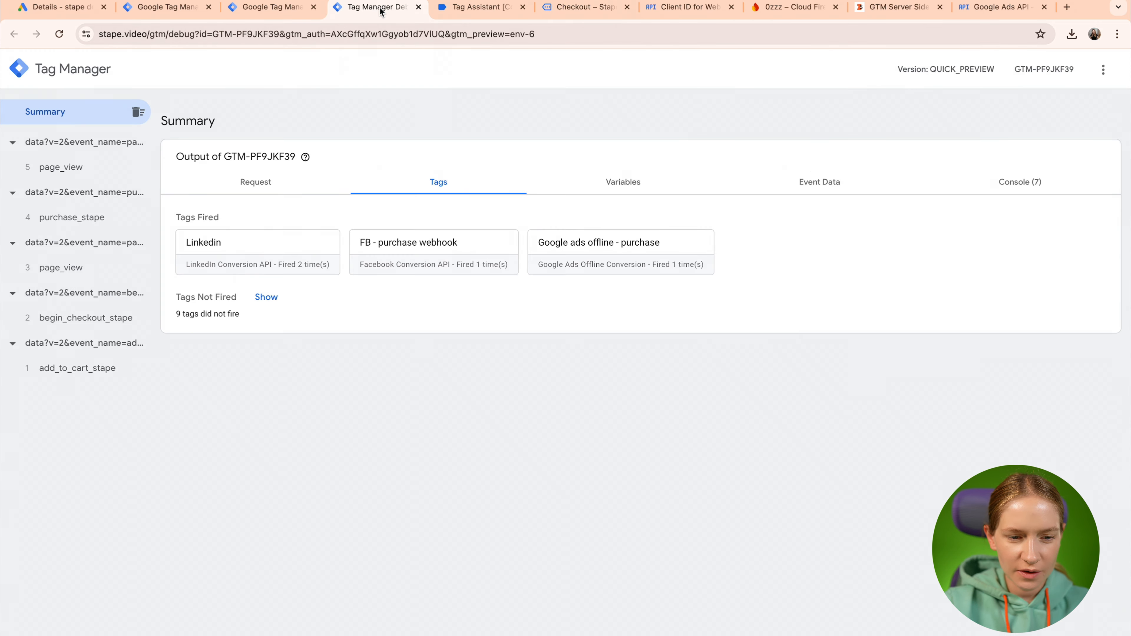
pyautogui.click(452, 8)
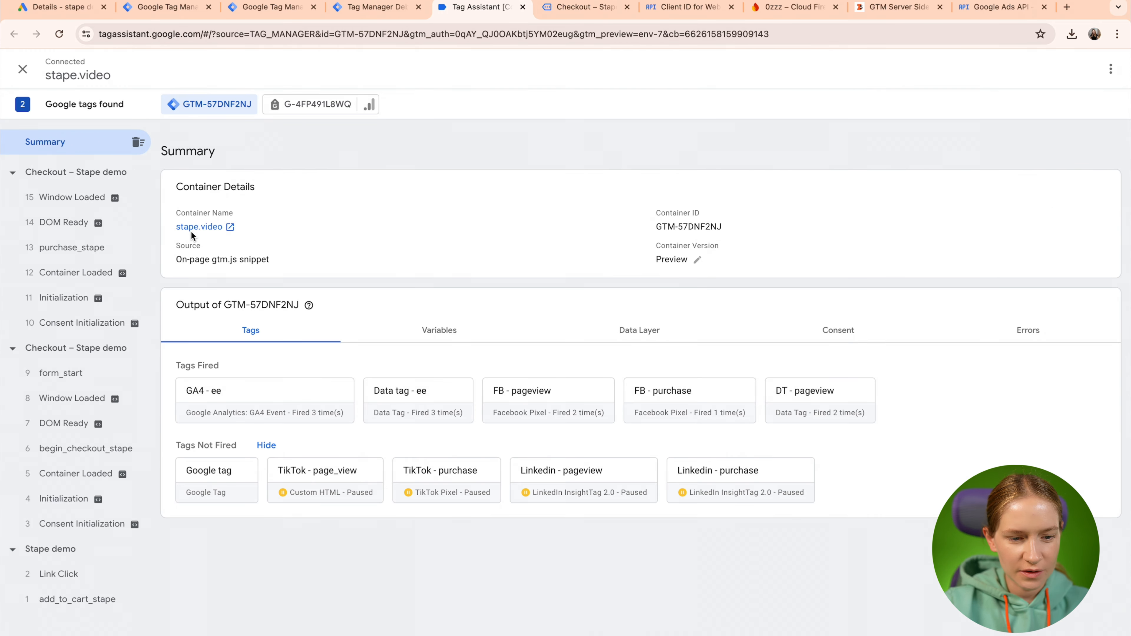
pyautogui.click(99, 249)
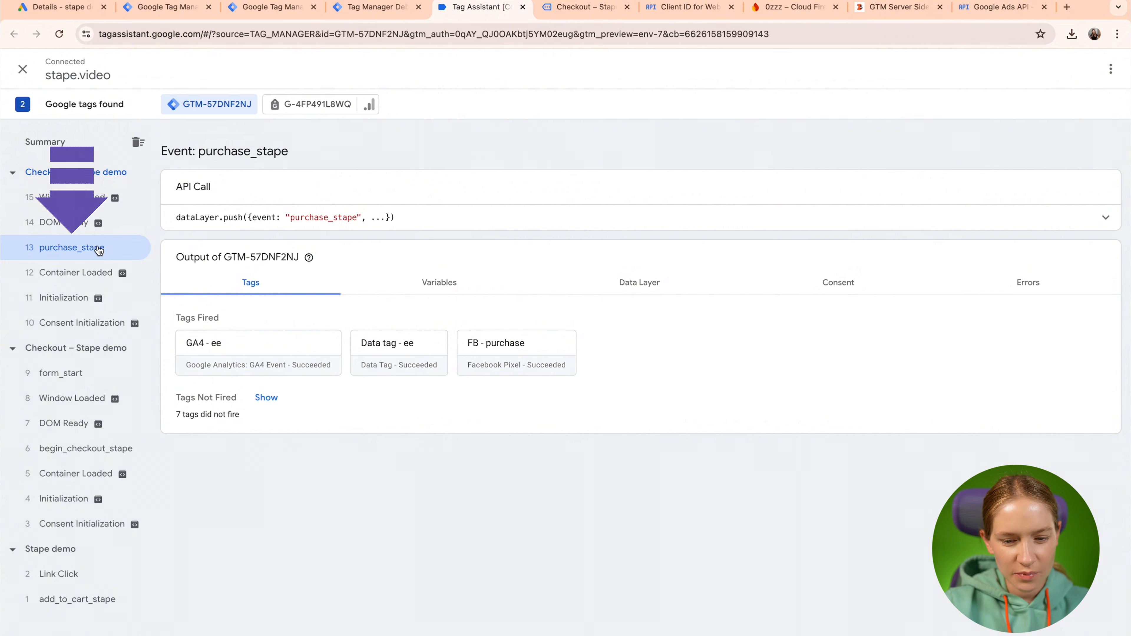
pyautogui.click(385, 9)
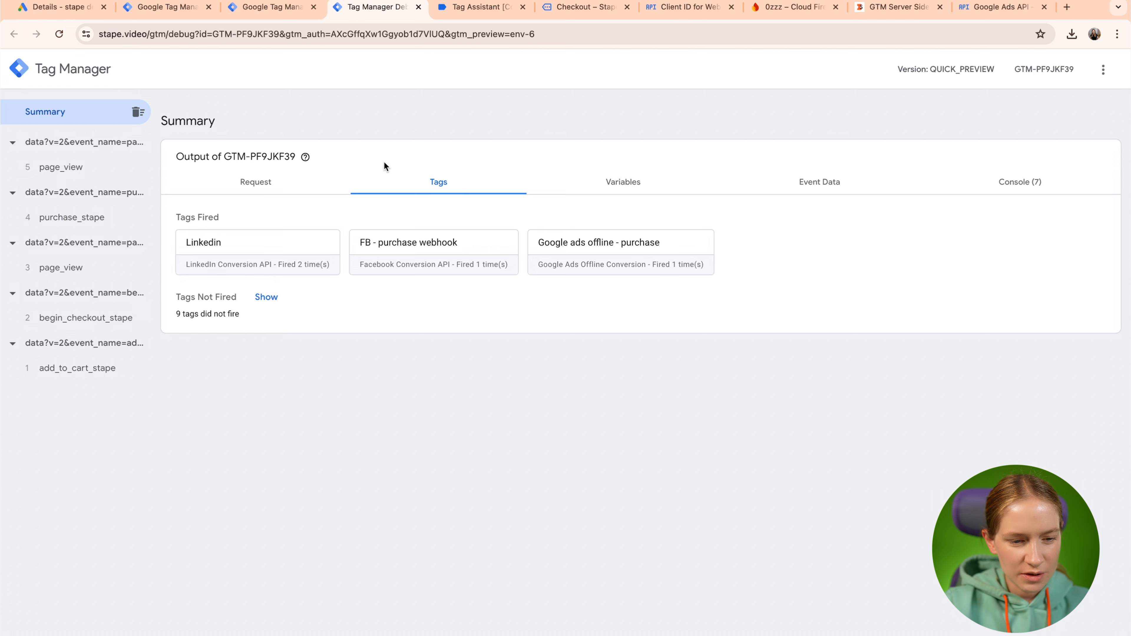
pyautogui.click(78, 216)
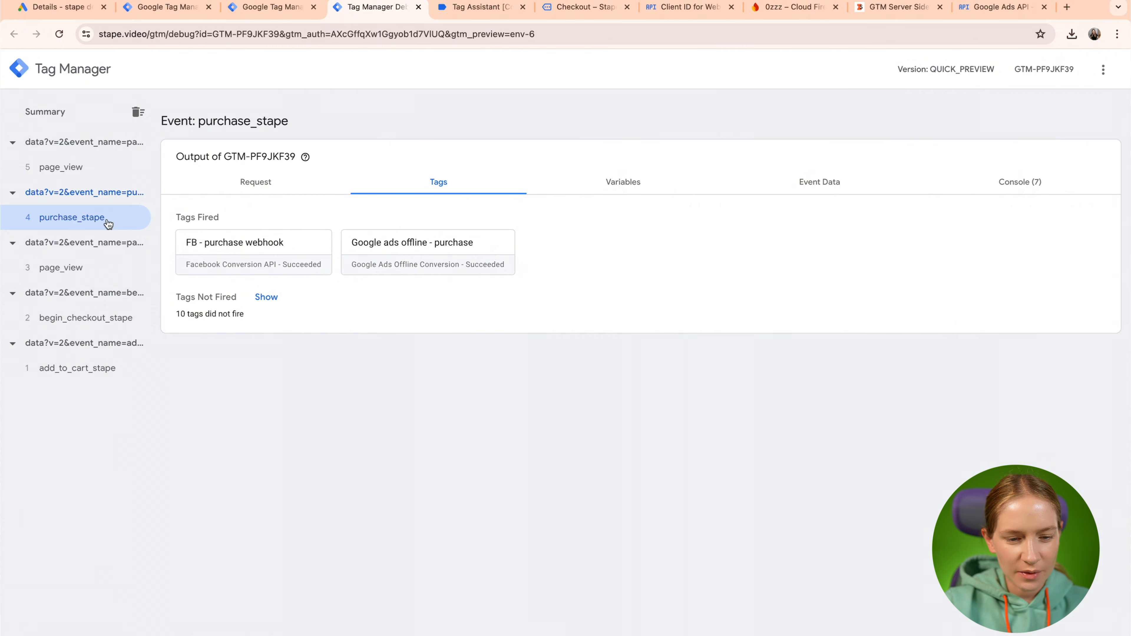
pyautogui.click(427, 263)
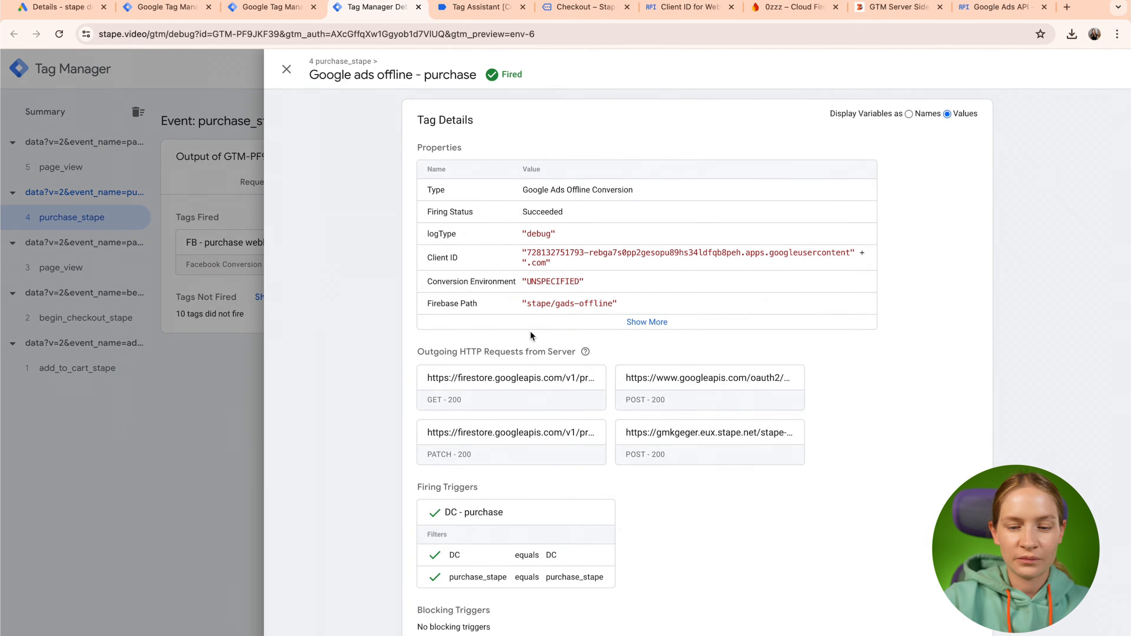
pyautogui.click(287, 70)
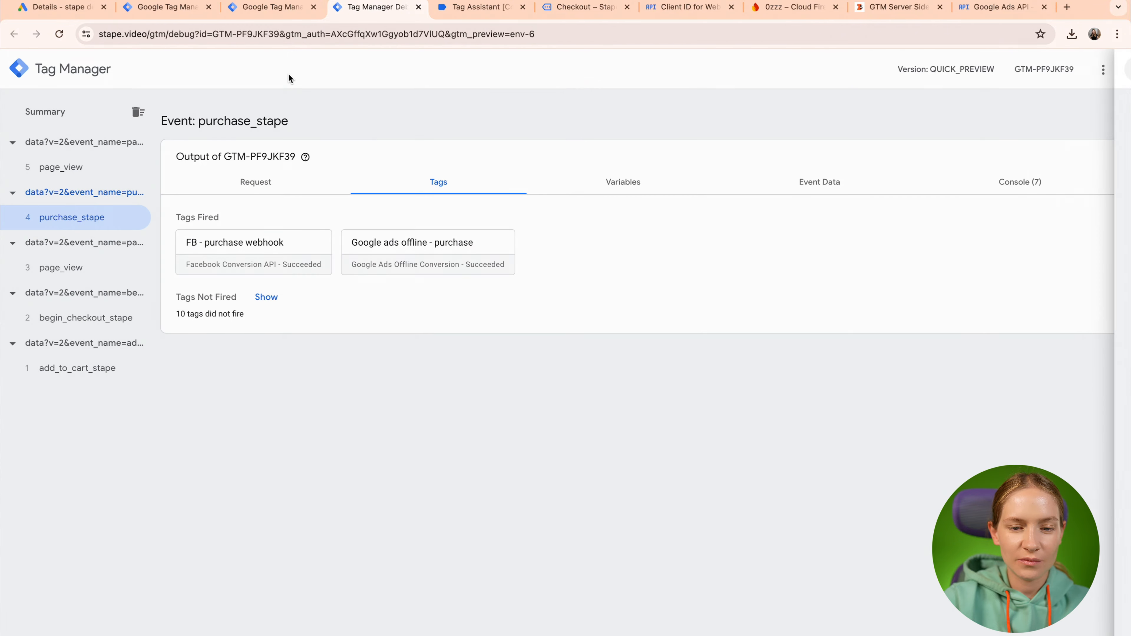
pyautogui.click(262, 184)
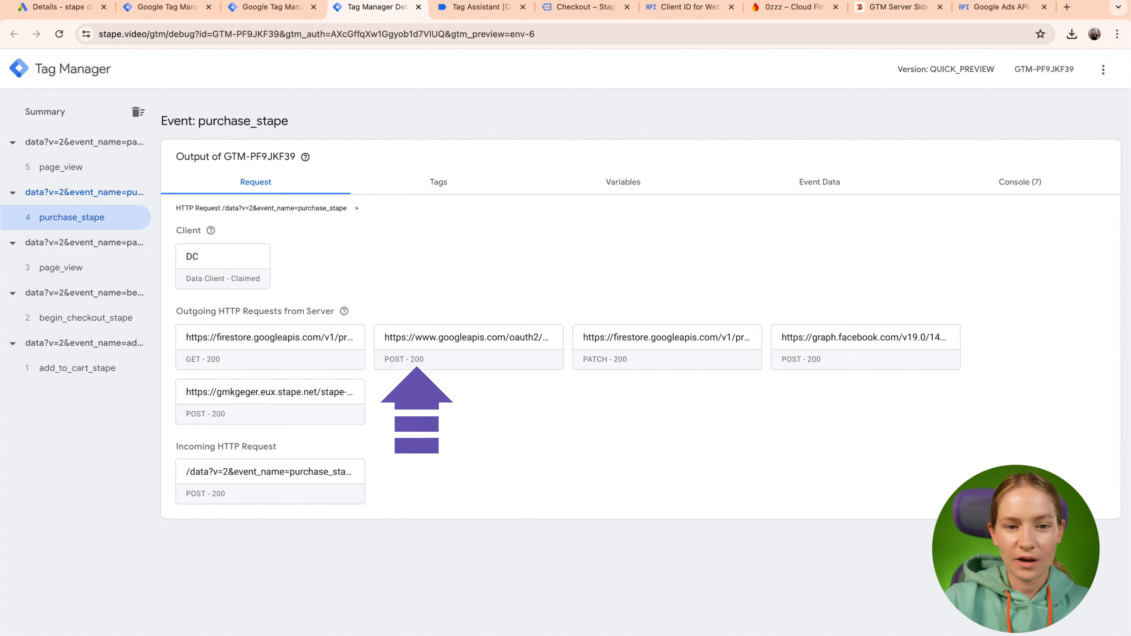
pyautogui.click(432, 186)
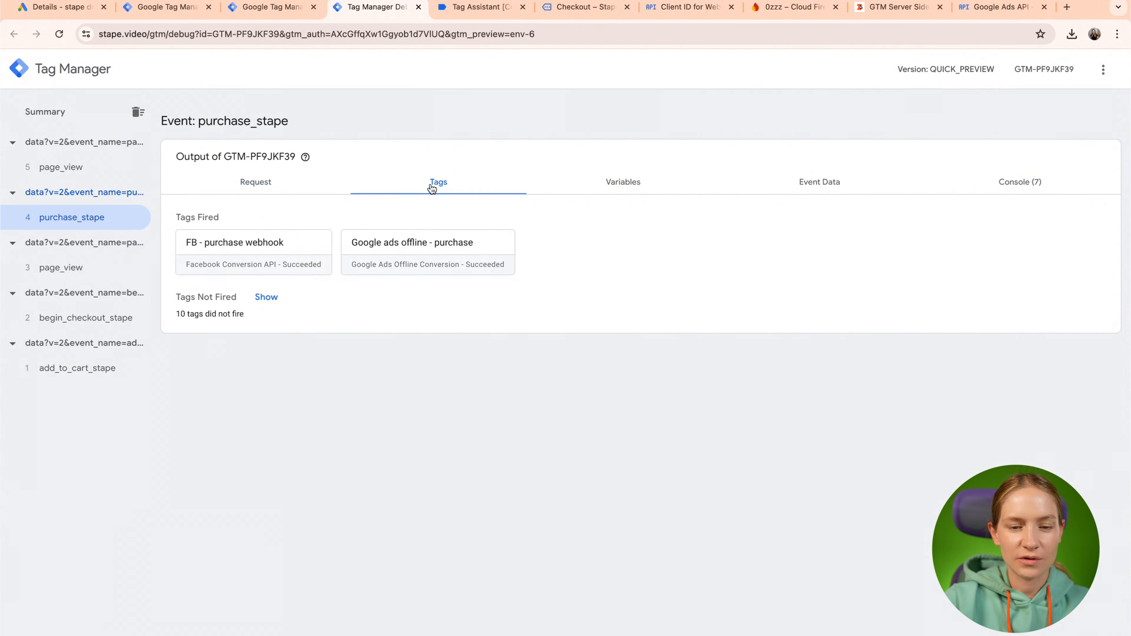